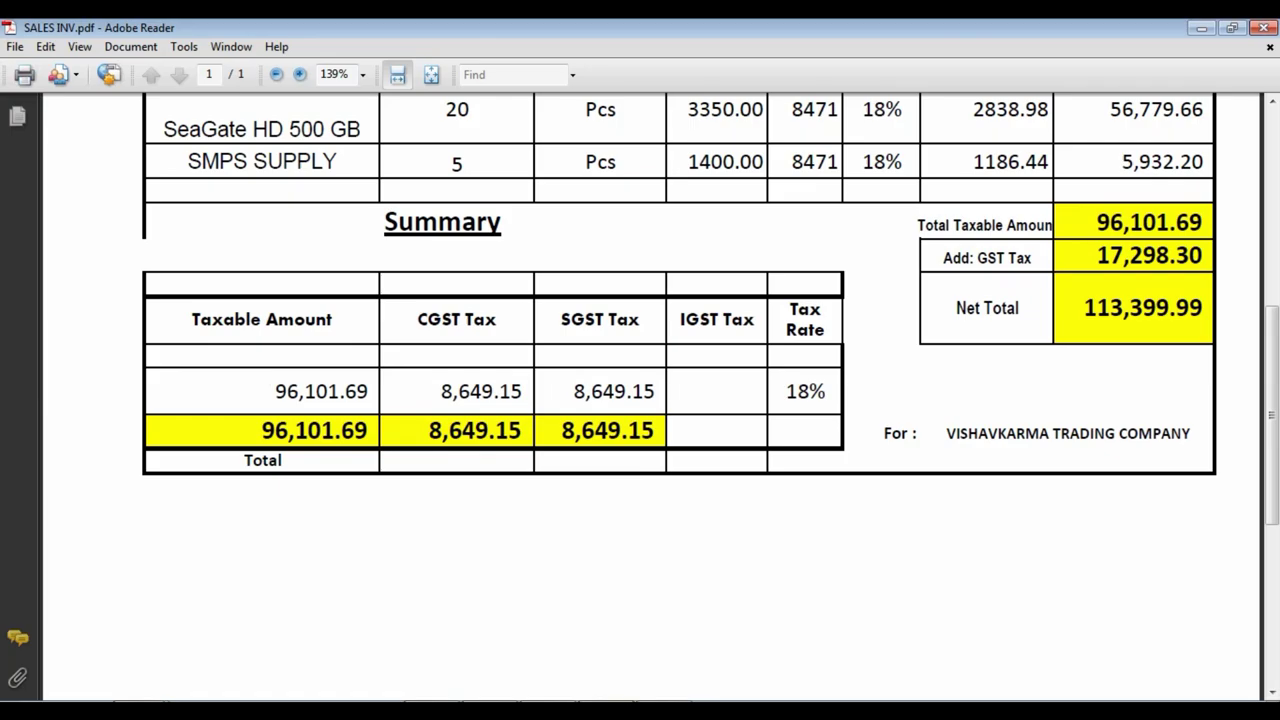
Select the input-tax CGST cell B3 in Excel, and in TallyPrime quit the purchase voucher and return to the purchase ledger's January vouchers
{"action": "key", "text": "ctrl"}
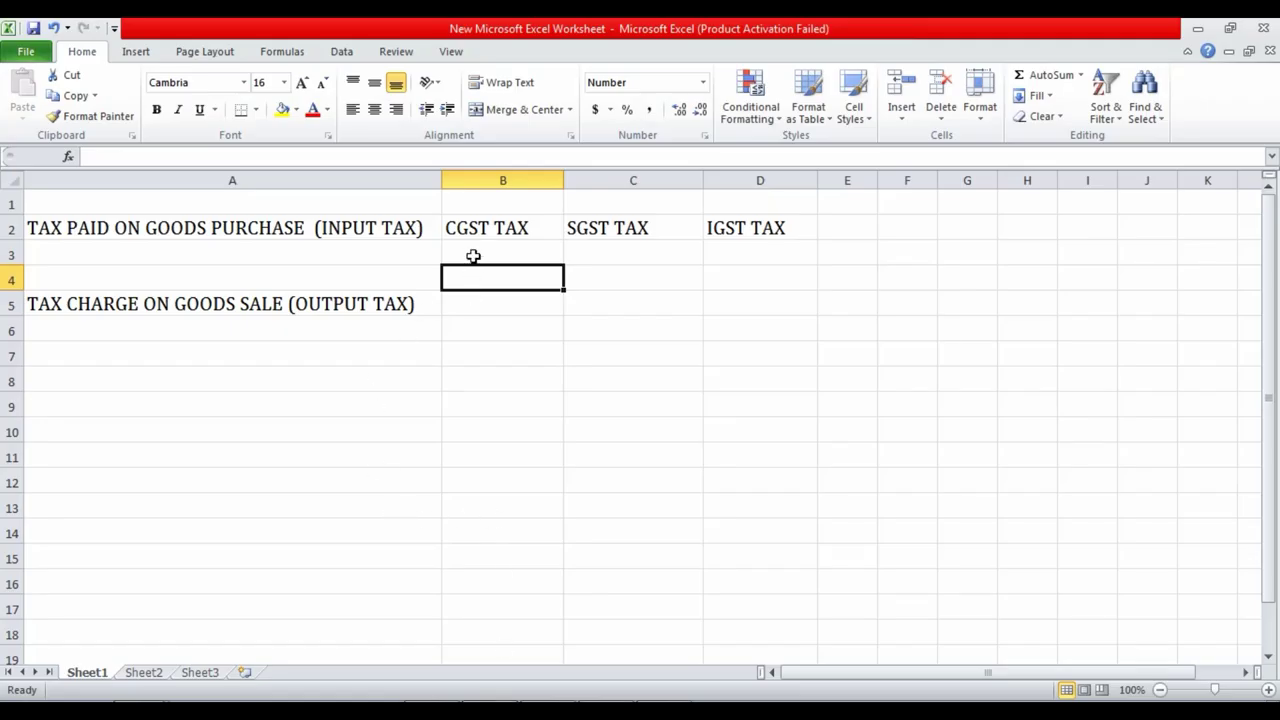
{"action": "left_click", "coordinate": [472, 252]}
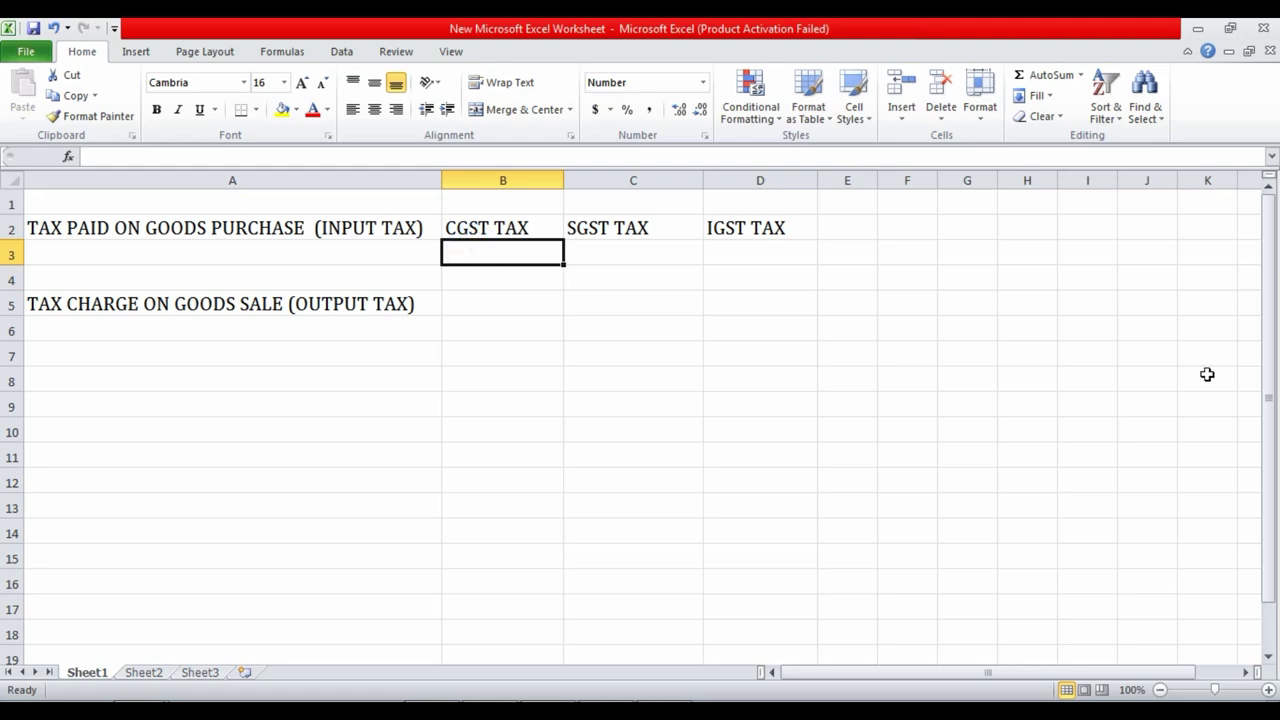
{"action": "key", "text": "alt+Tab"}
{"action": "key", "text": "Escape"}
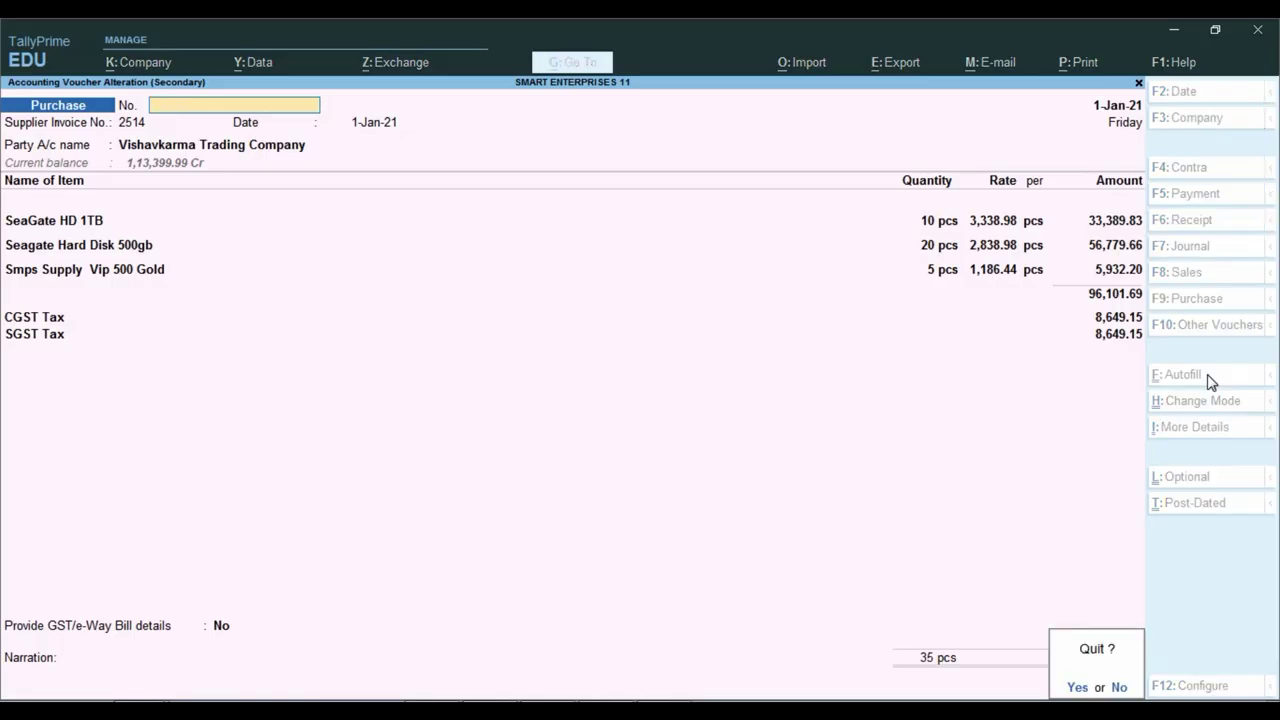
{"action": "key", "text": "Return"}
{"action": "key", "text": "Escape"}
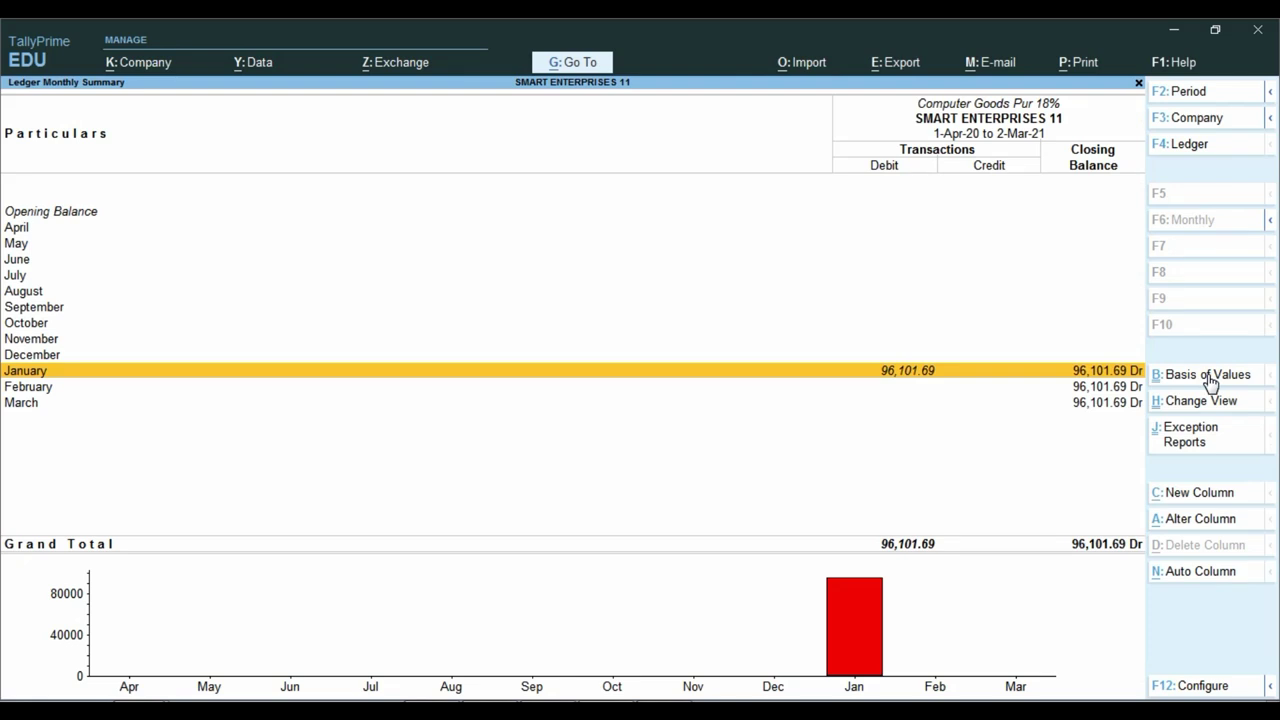
{"action": "key", "text": "Return"}
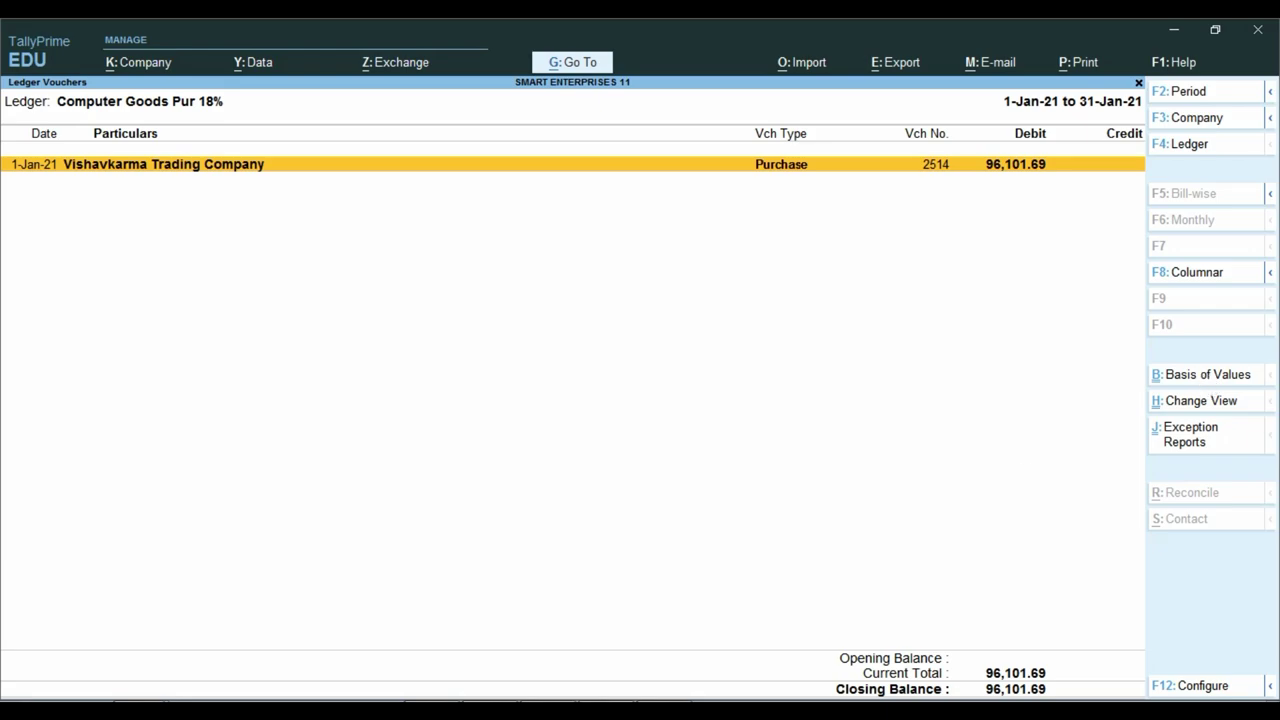
Check the purchase taxes in the PDF invoice and enter 8649.15 in the worksheet as both CGST and SGST input tax (B3 and C3)
{"action": "left_click", "coordinate": [580, 712]}
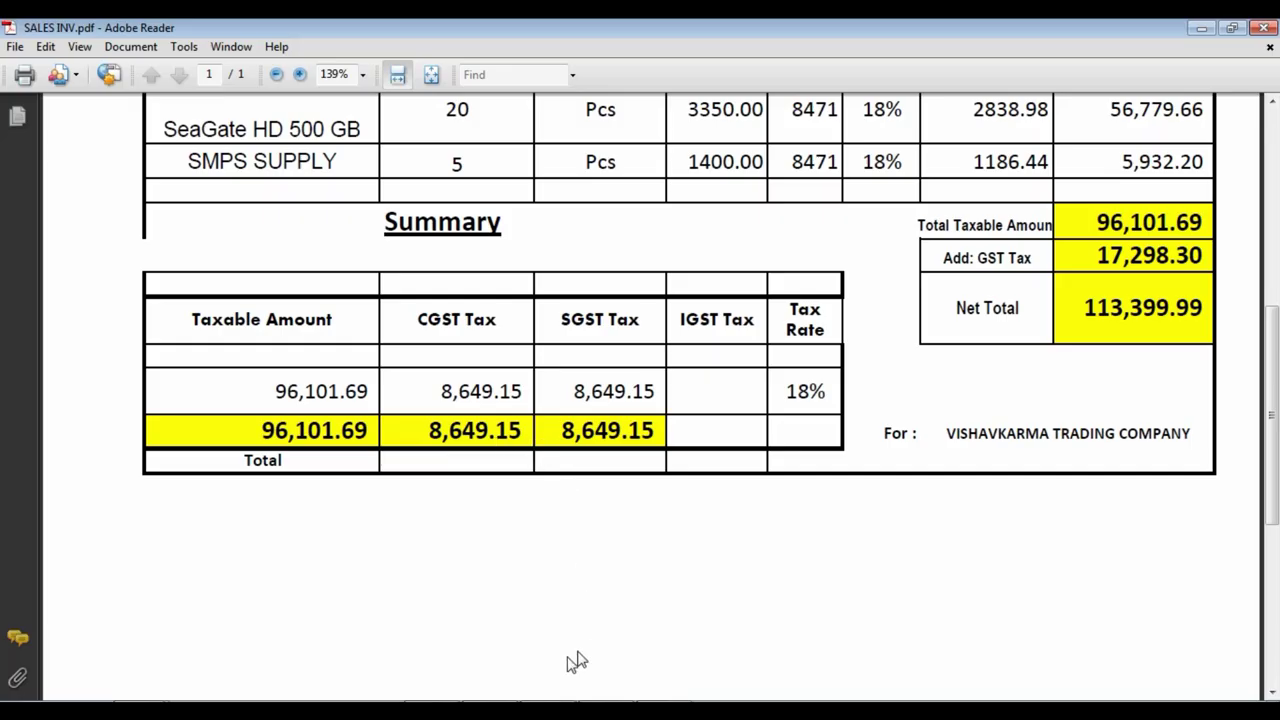
{"action": "left_click", "coordinate": [640, 712]}
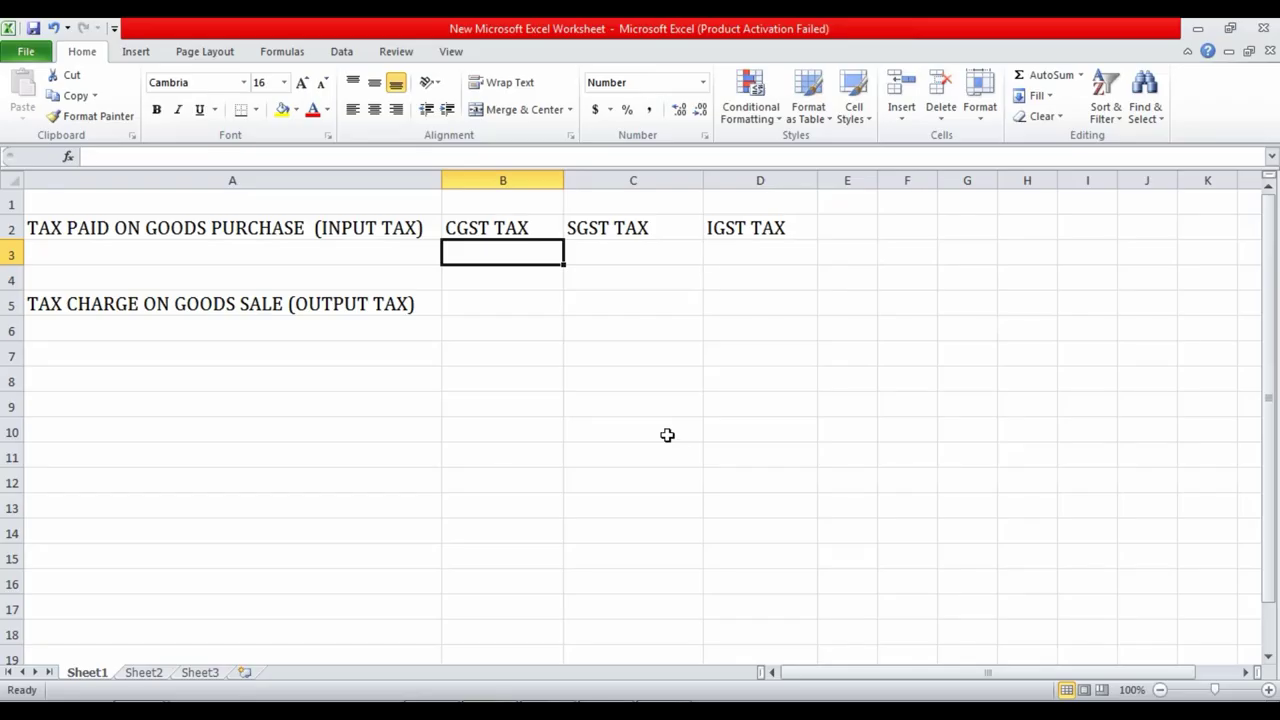
{"action": "type", "text": "8649.15"}
{"action": "key", "text": "Return"}
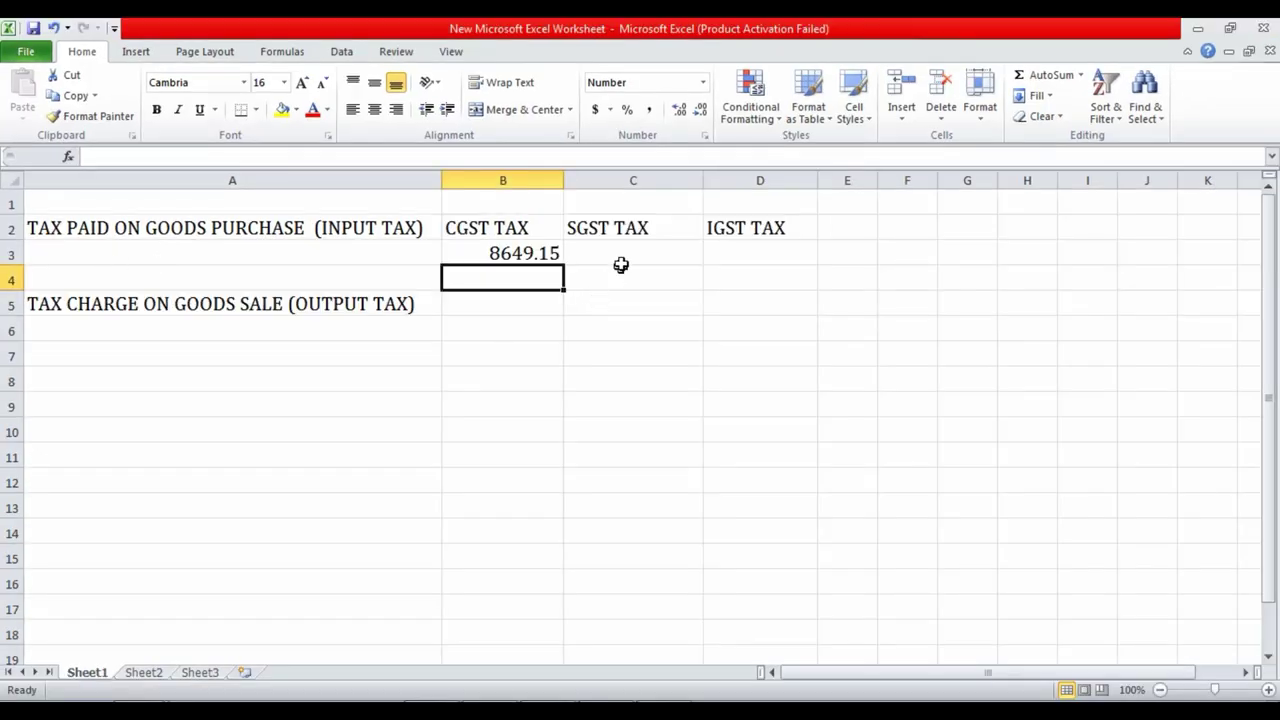
{"action": "left_click", "coordinate": [621, 256]}
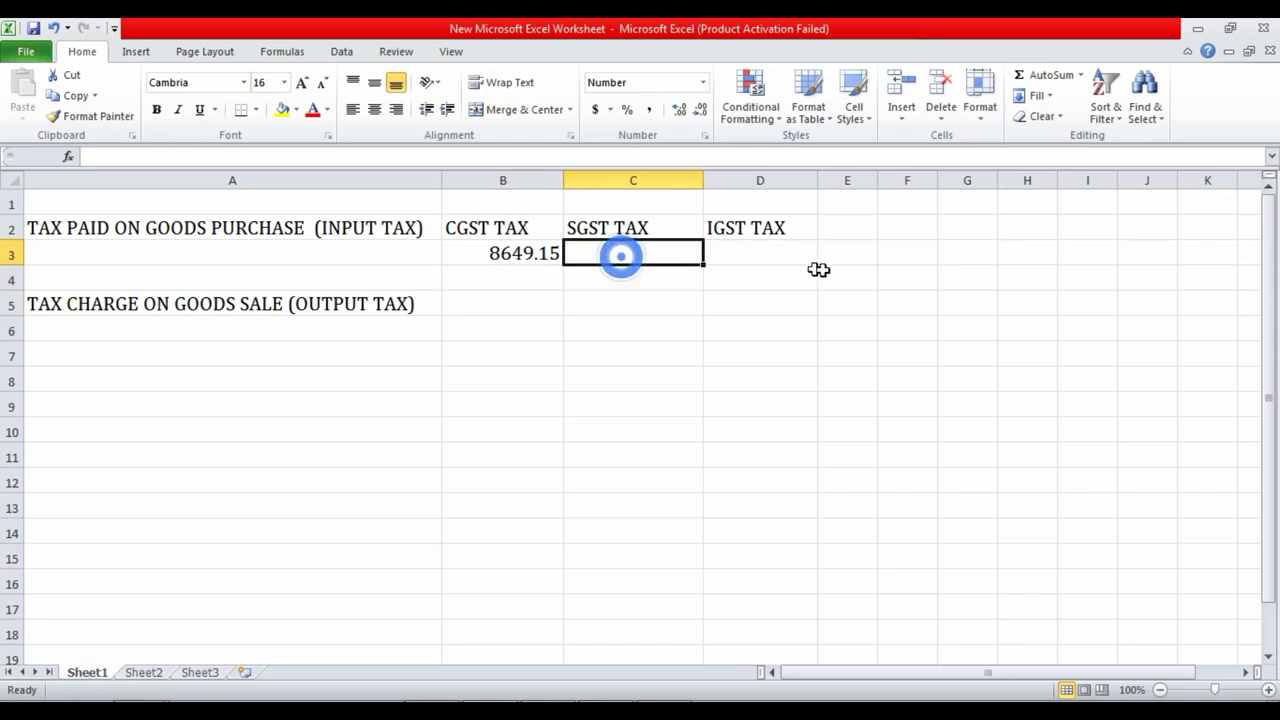
{"action": "type", "text": "8649.15"}
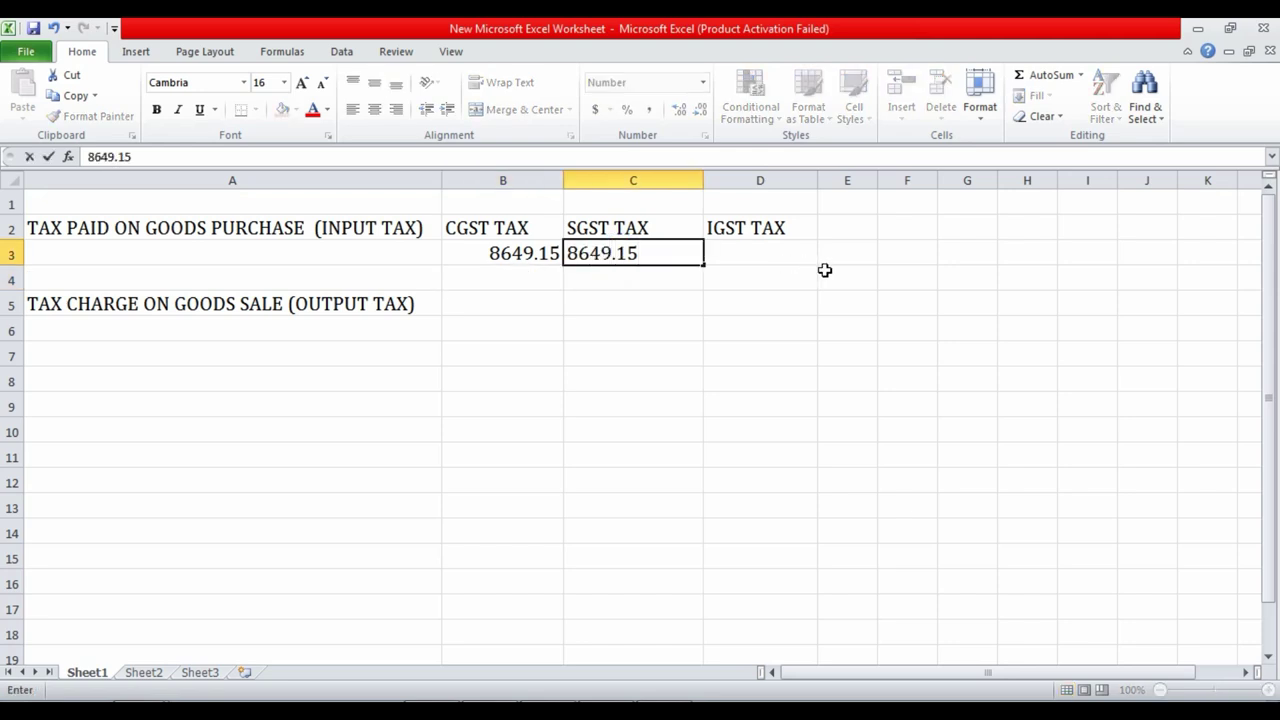
{"action": "key", "text": "Return"}
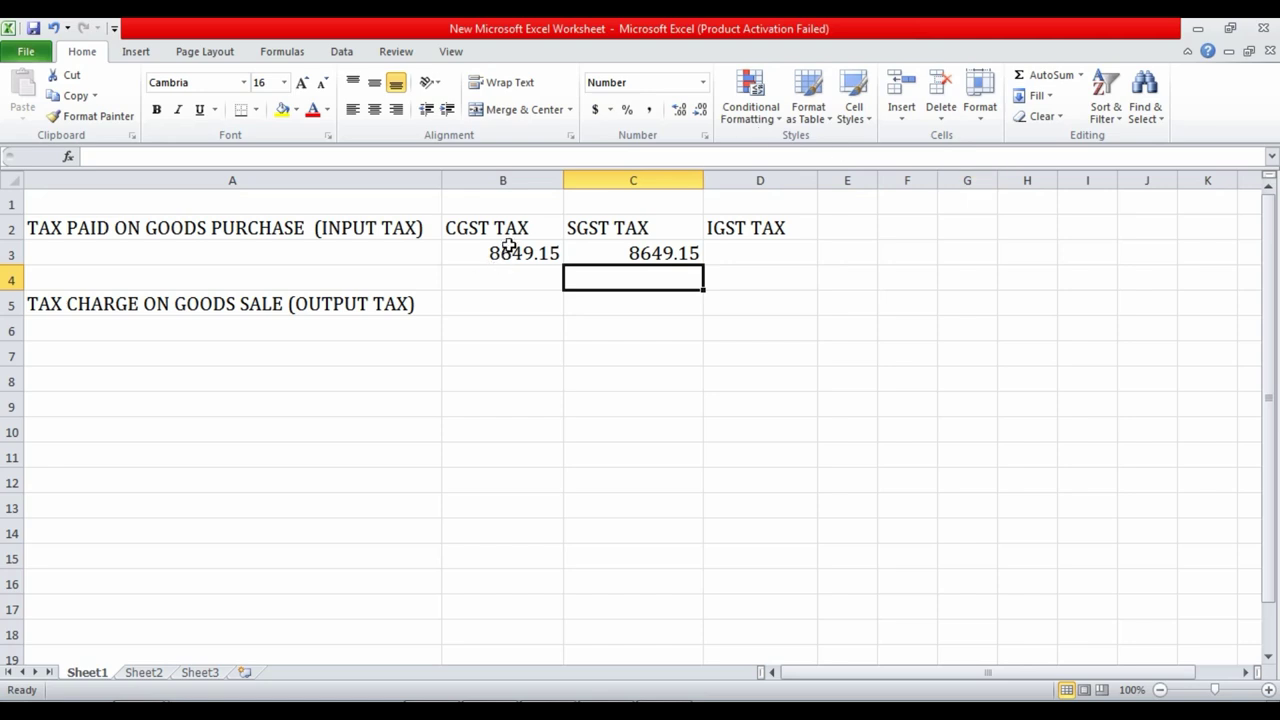
Select the output-tax CGST cell B5, and in TallyPrime open the February vouchers of the Computer Parts Sale 18% ledger
{"action": "left_click", "coordinate": [491, 300]}
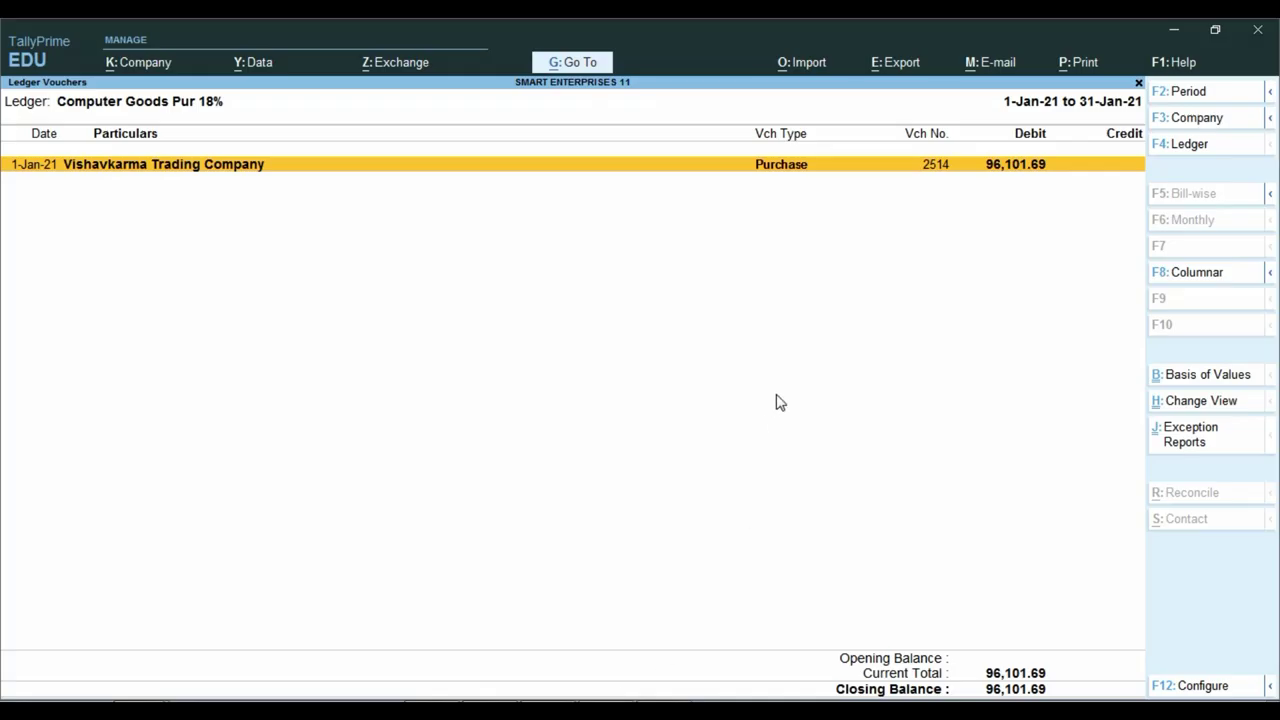
{"action": "key", "text": "Escape"}
{"action": "key", "text": "Escape"}
{"action": "key", "text": "Right"}
{"action": "key", "text": "Up"}
{"action": "key", "text": "Up"}
{"action": "key", "text": "Return"}
{"action": "key", "text": "Up"}
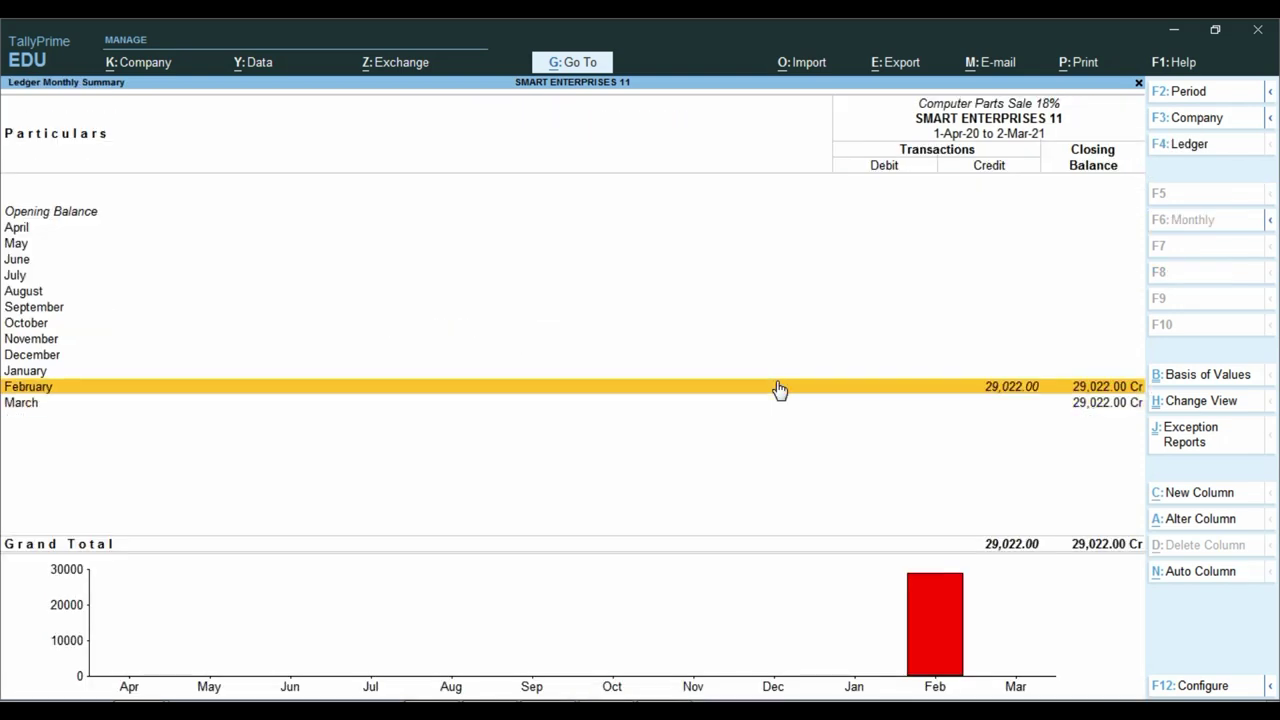
{"action": "key", "text": "Return"}
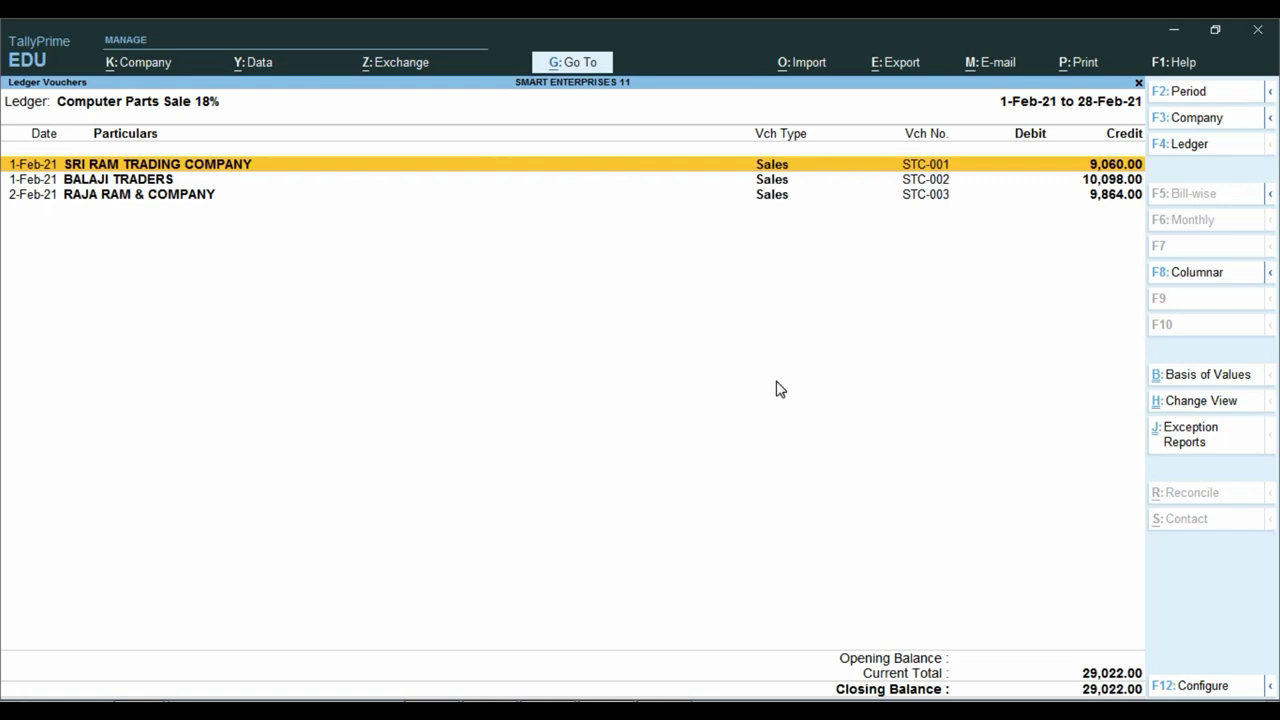
Open the SRI RAM TRADING COMPANY sales voucher, examine its CGST and SGST amounts, and quit it without changes
{"action": "key", "text": "Return"}
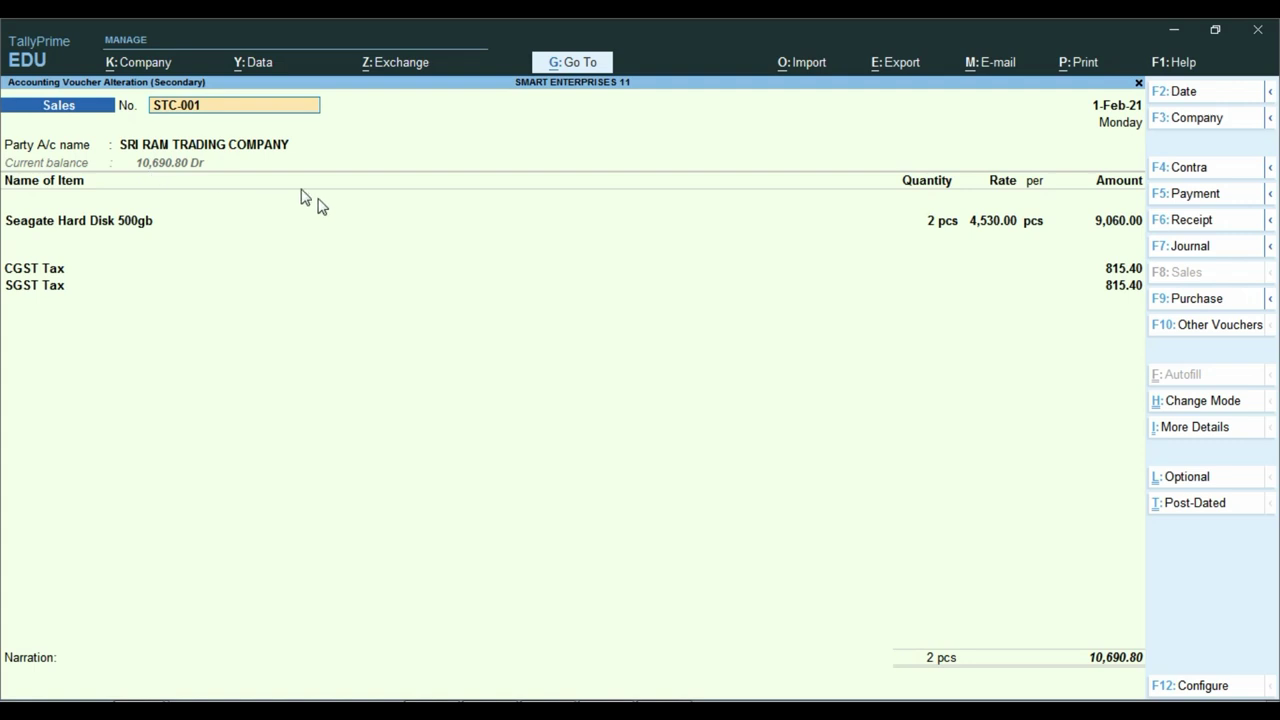
{"action": "key", "text": "ctrl"}
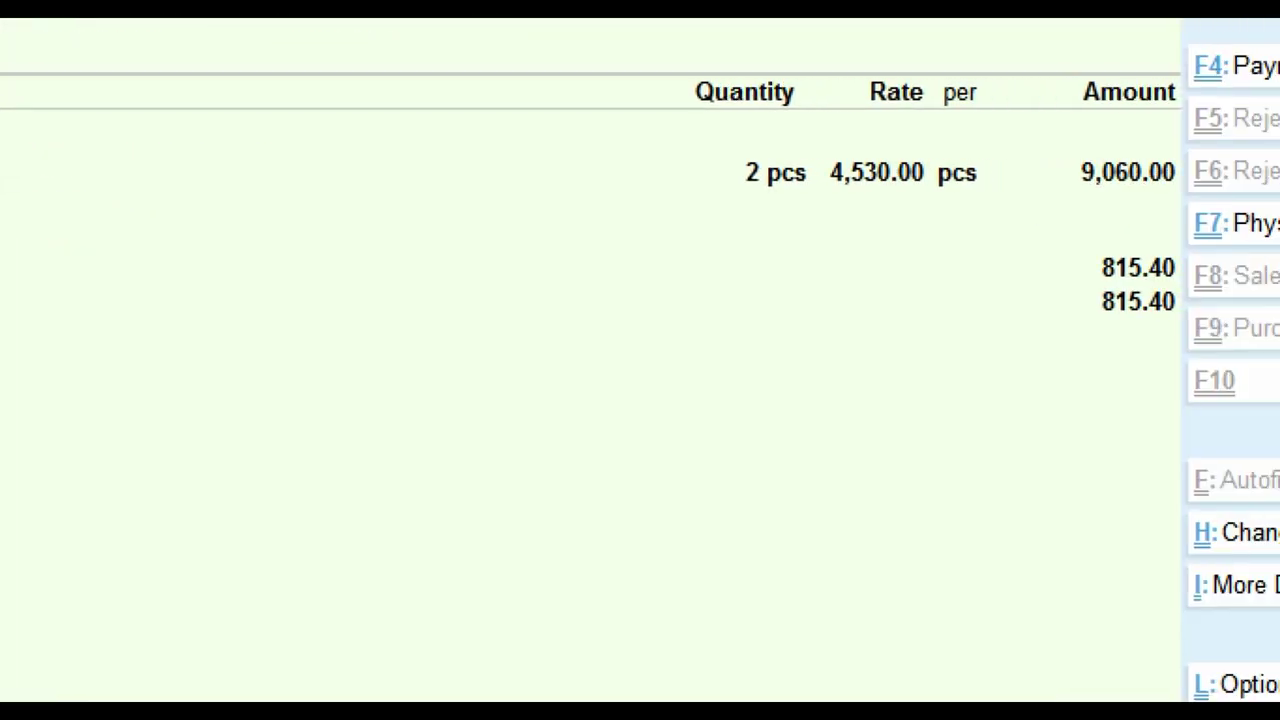
{"action": "left_click_drag", "start_coordinate": [1045, 220], "coordinate": [1208, 374]}
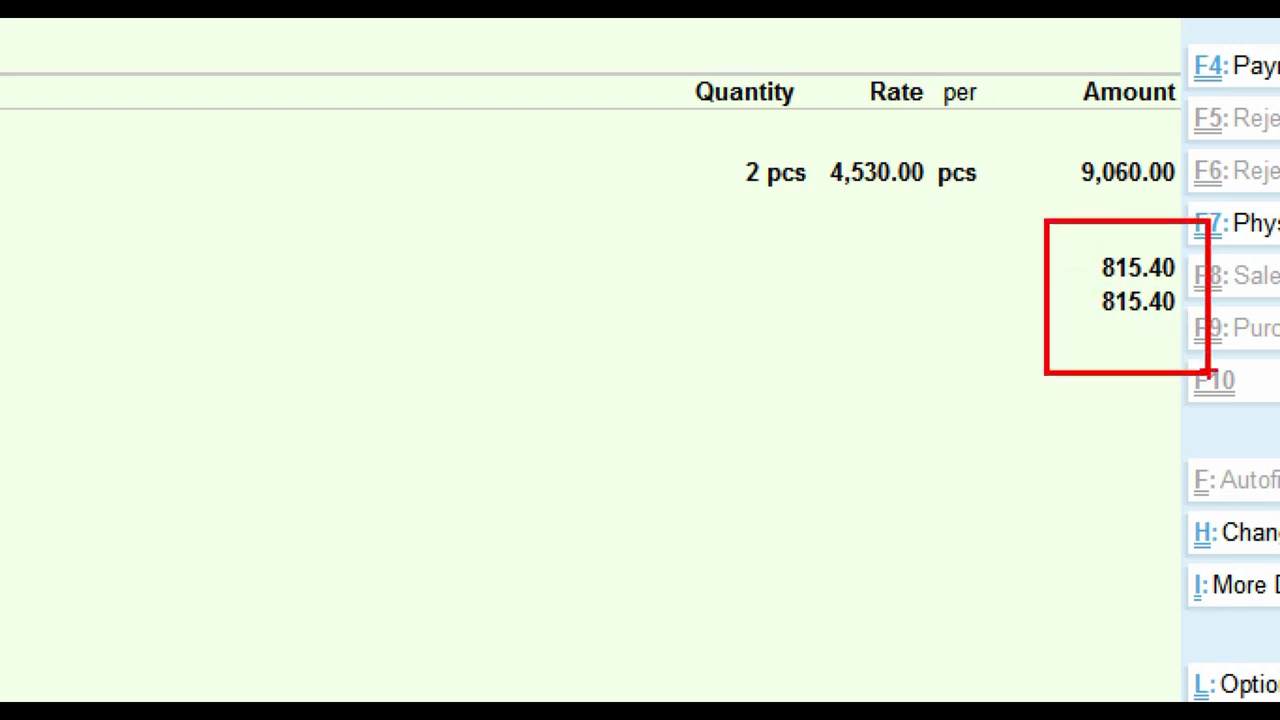
{"action": "key", "text": "BackSpace"}
{"action": "key", "text": "Escape"}
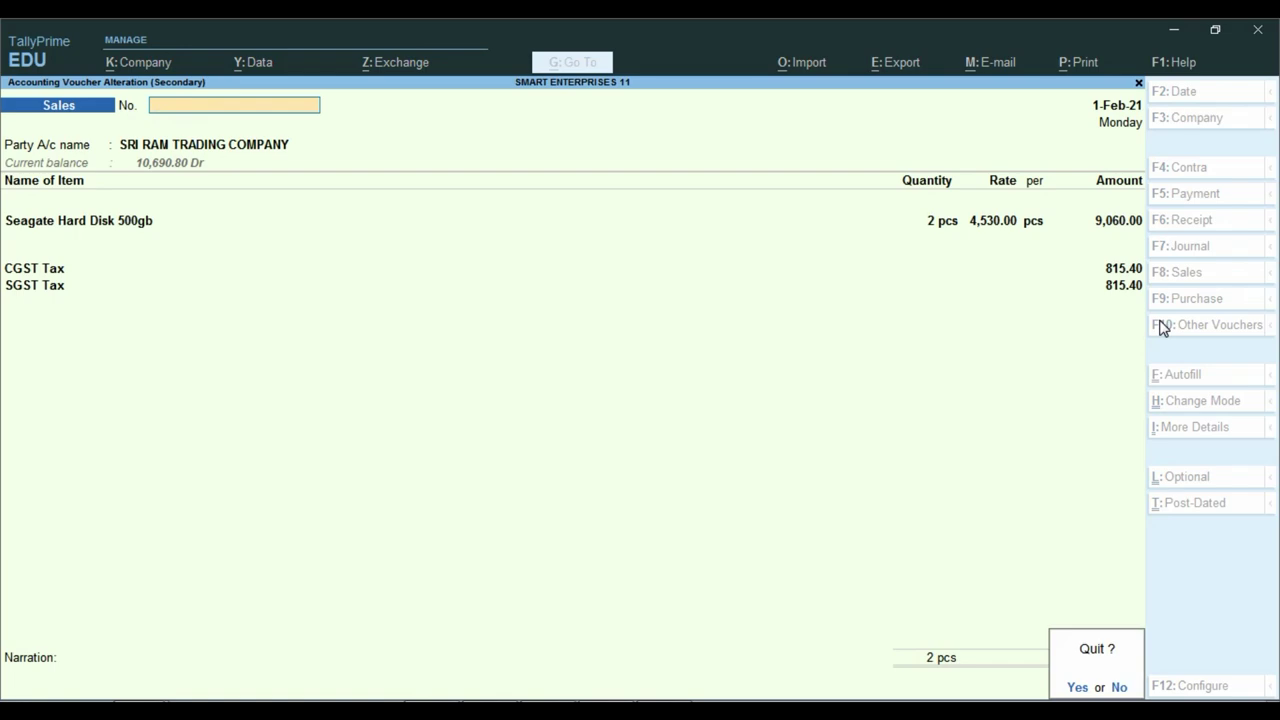
{"action": "key", "text": "y"}
Open the BALAJI TRADERS sales voucher, examine its CGST and SGST amounts, and quit it without changes
{"action": "key", "text": "Down"}
{"action": "key", "text": "Return"}
{"action": "key", "text": "ctrl"}
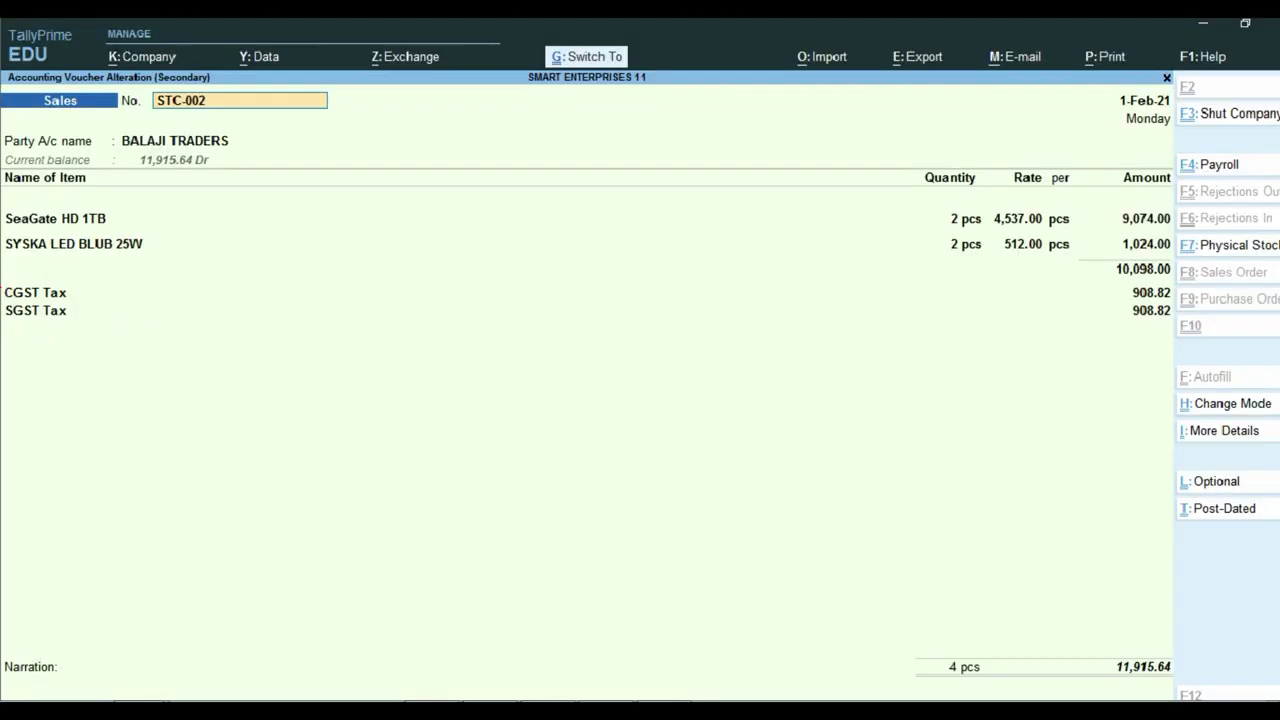
{"action": "key", "text": "BackSpace"}
{"action": "key", "text": "Escape"}
{"action": "key", "text": "y"}
Open the RAJA RAM & COMPANY sales voucher, examine its IGST amount, and quit it without changes
{"action": "key", "text": "Down"}
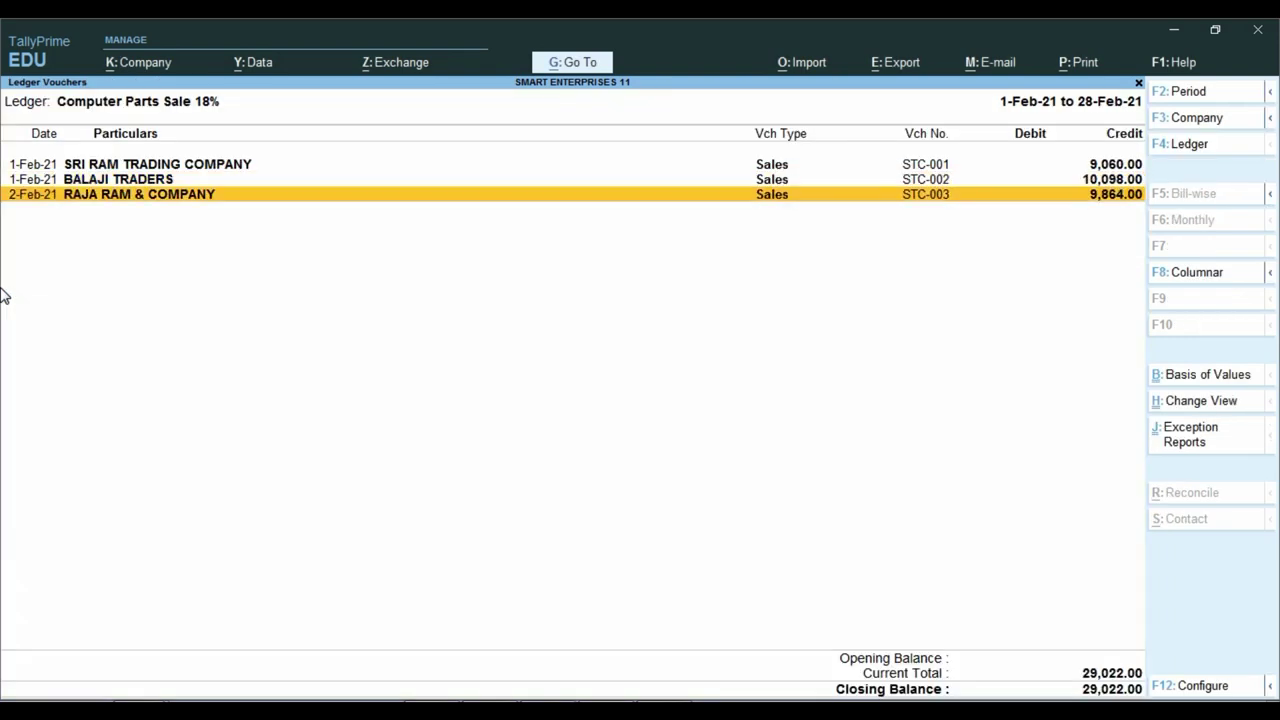
{"action": "key", "text": "Return"}
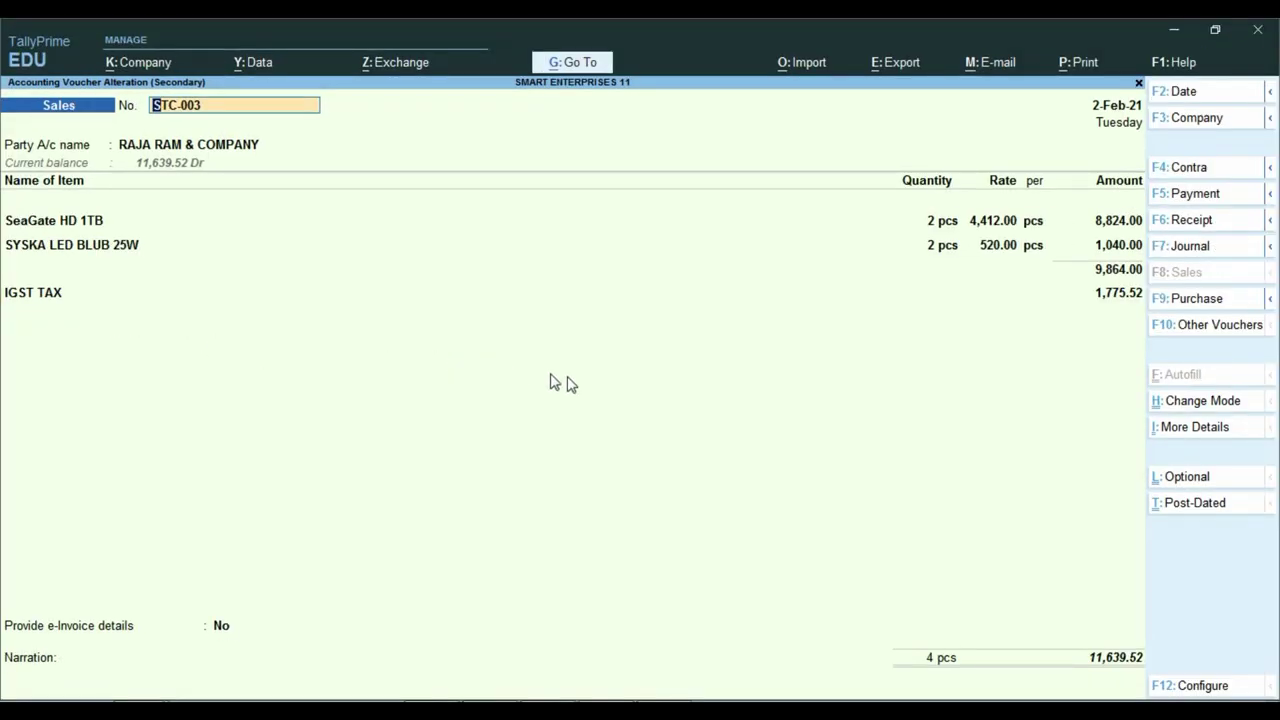
{"action": "key", "text": "Escape"}
{"action": "key", "text": "Escape"}
{"action": "key", "text": "y"}
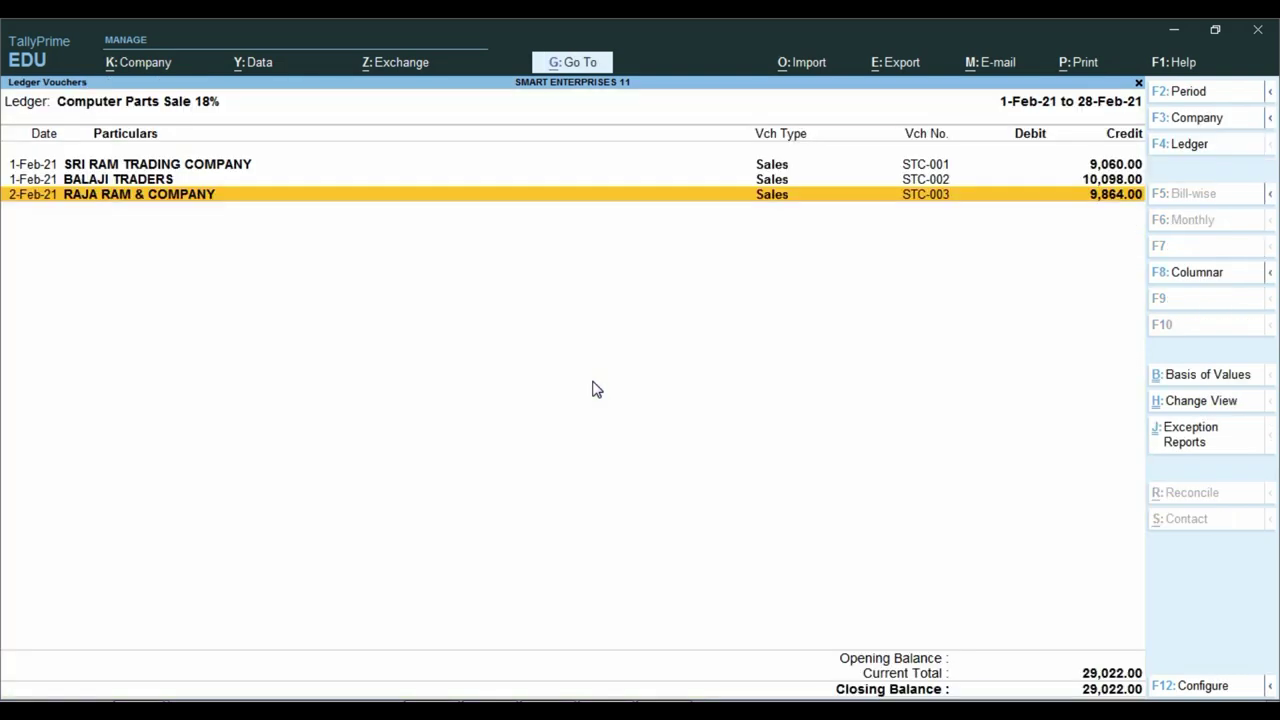
Leave the sales ledger and the Profit & Loss account, and open the Balance Sheet in detailed view
{"action": "key", "text": "Escape"}
{"action": "key", "text": "Escape"}
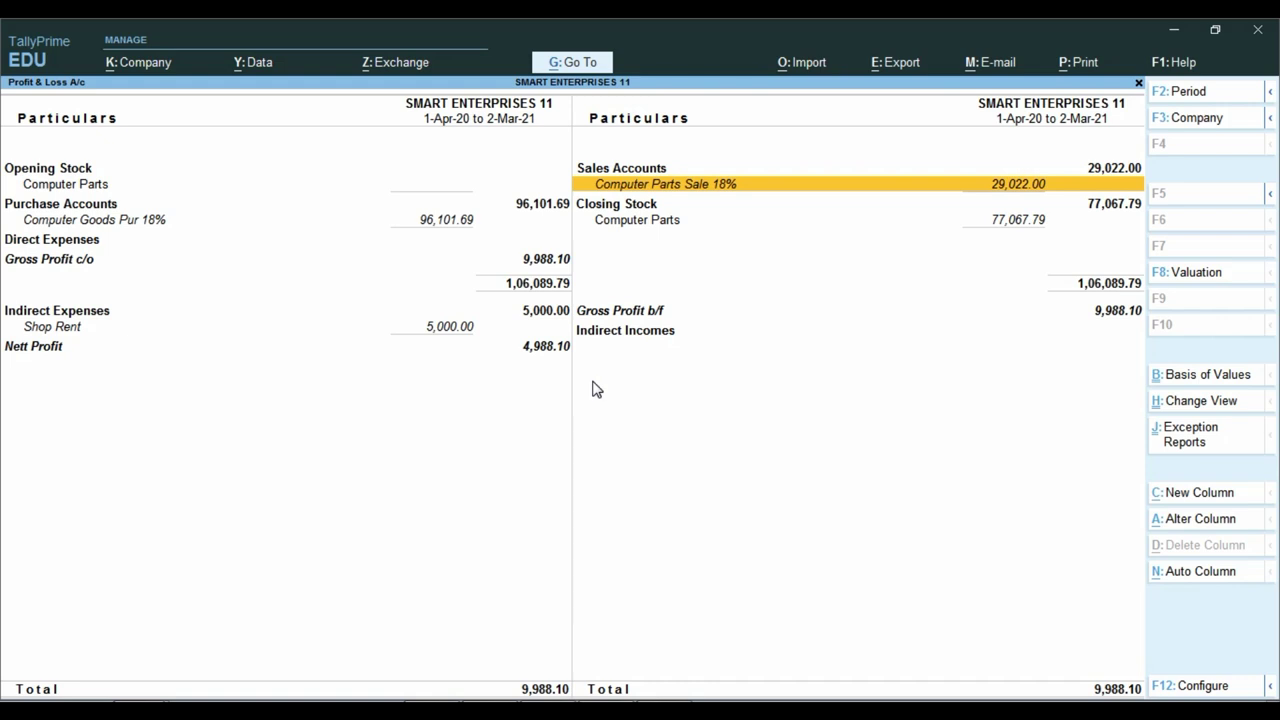
{"action": "key", "text": "Escape"}
{"action": "key", "text": "Up"}
{"action": "key", "text": "Return"}
{"action": "key", "text": "alt+F5"}
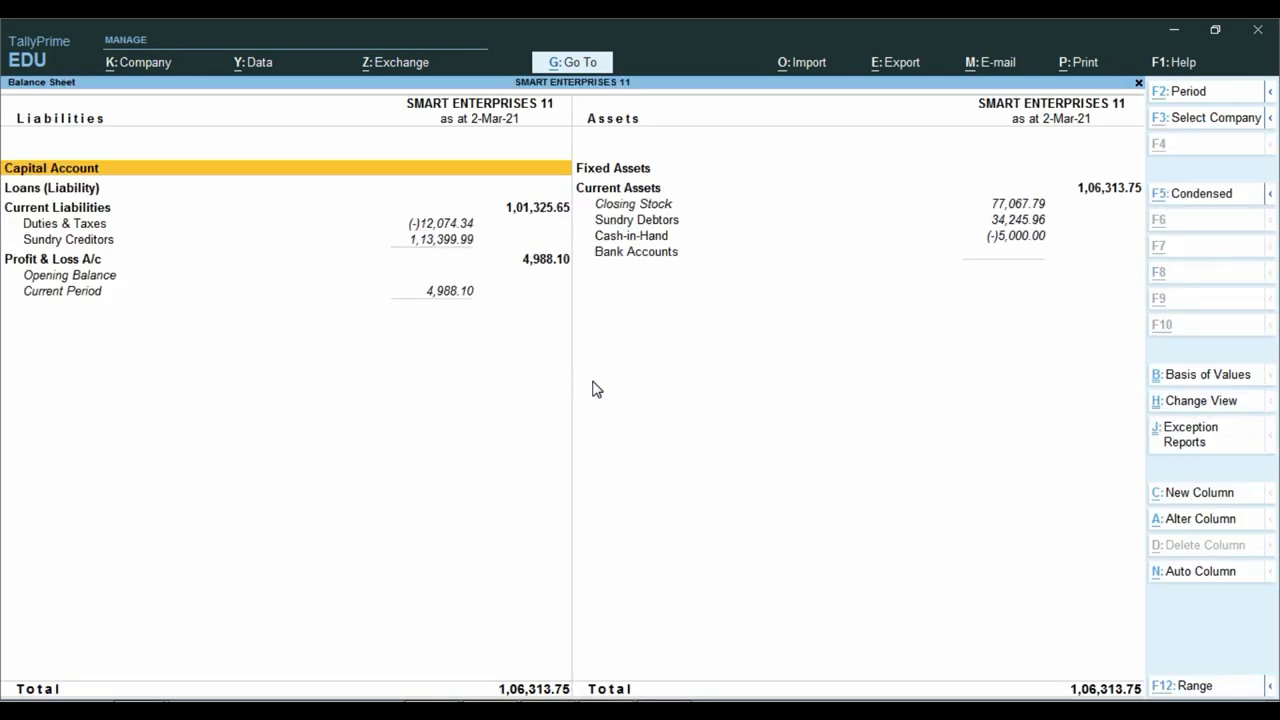
Open the Duties & Taxes group under Current Liabilities in the Balance Sheet
{"action": "key", "text": "Down"}
{"action": "key", "text": "Down"}
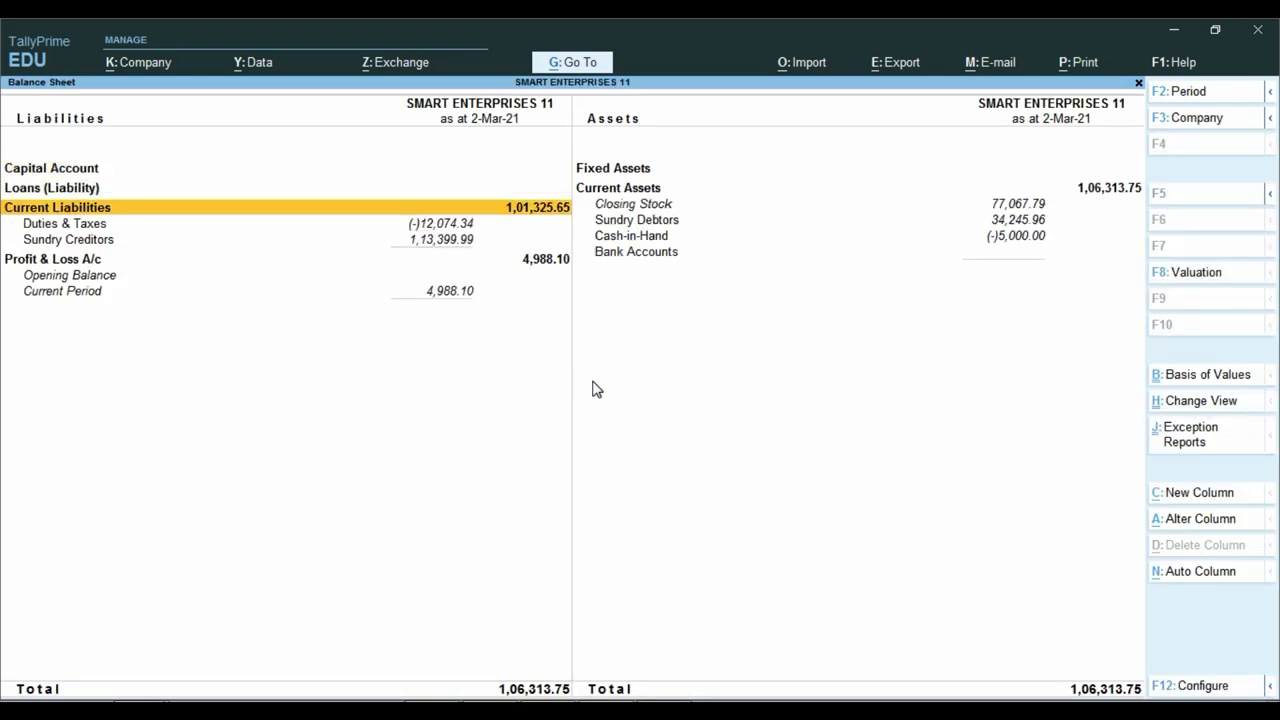
{"action": "key", "text": "Down"}
{"action": "key", "text": "Return"}
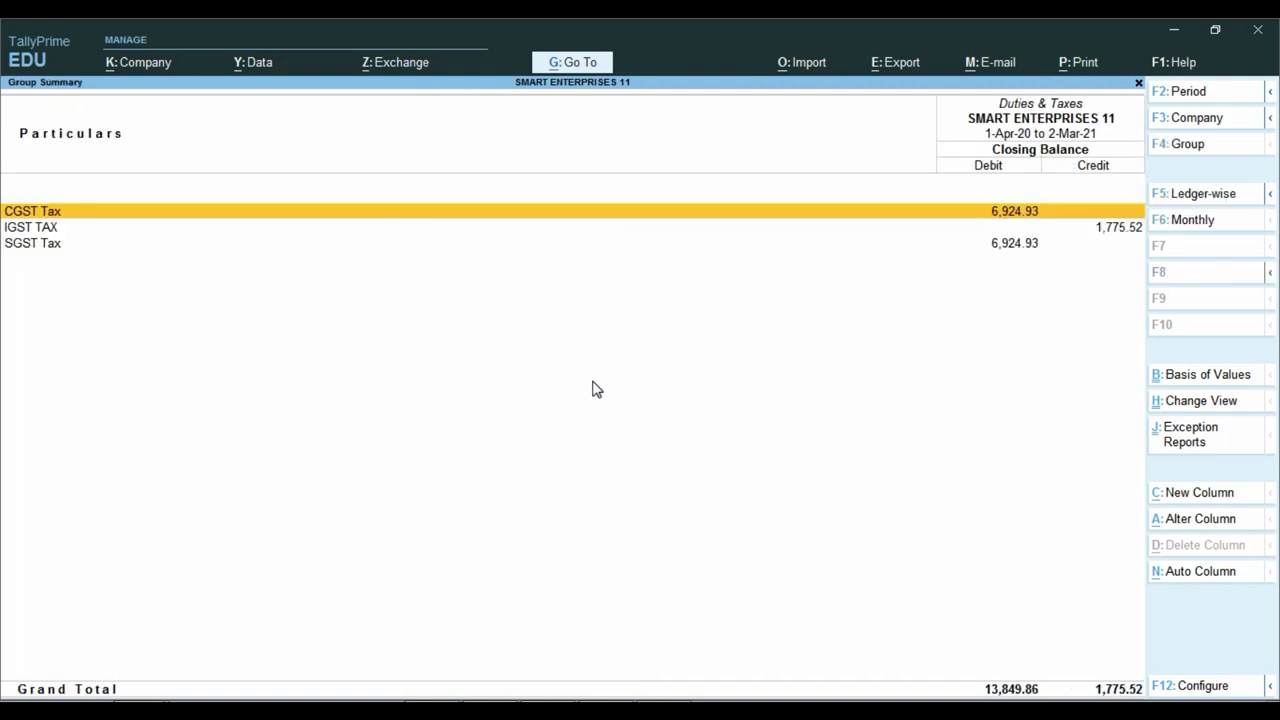
Open the CGST Tax ledger's monthly summary and examine the debit and credit amounts for January and February
{"action": "key", "text": "Return"}
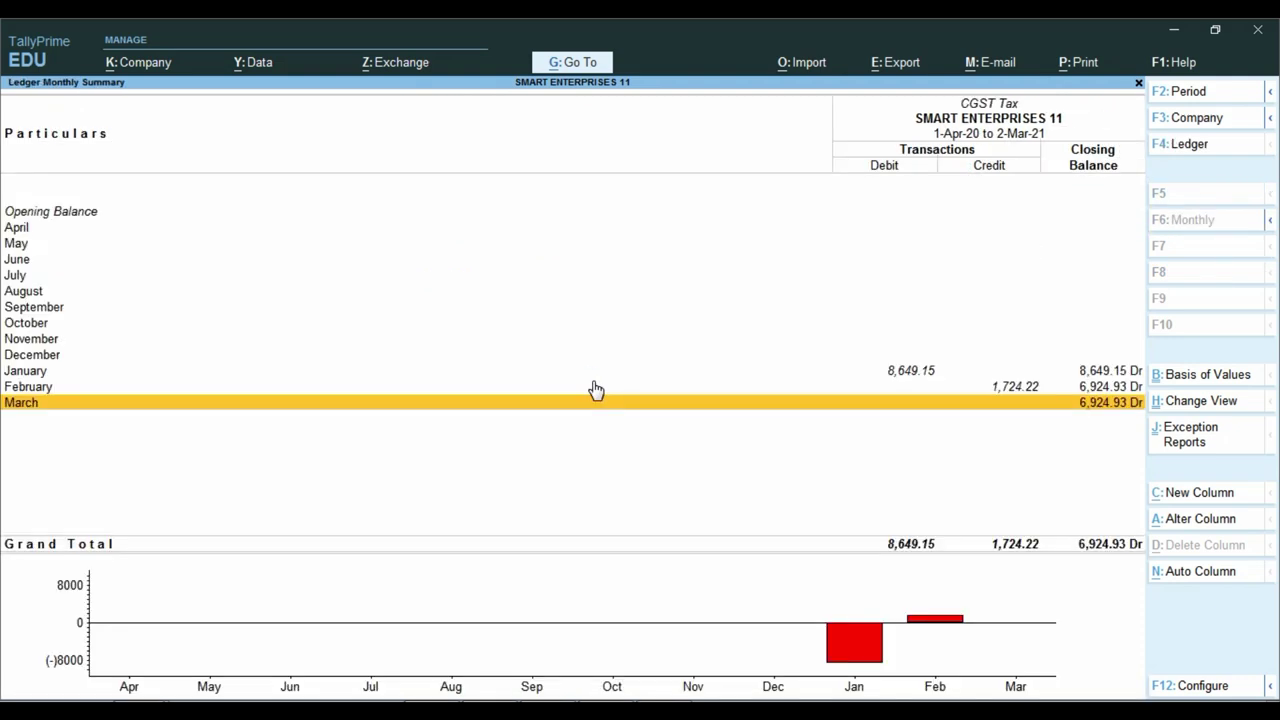
{"action": "key", "text": "Escape"}
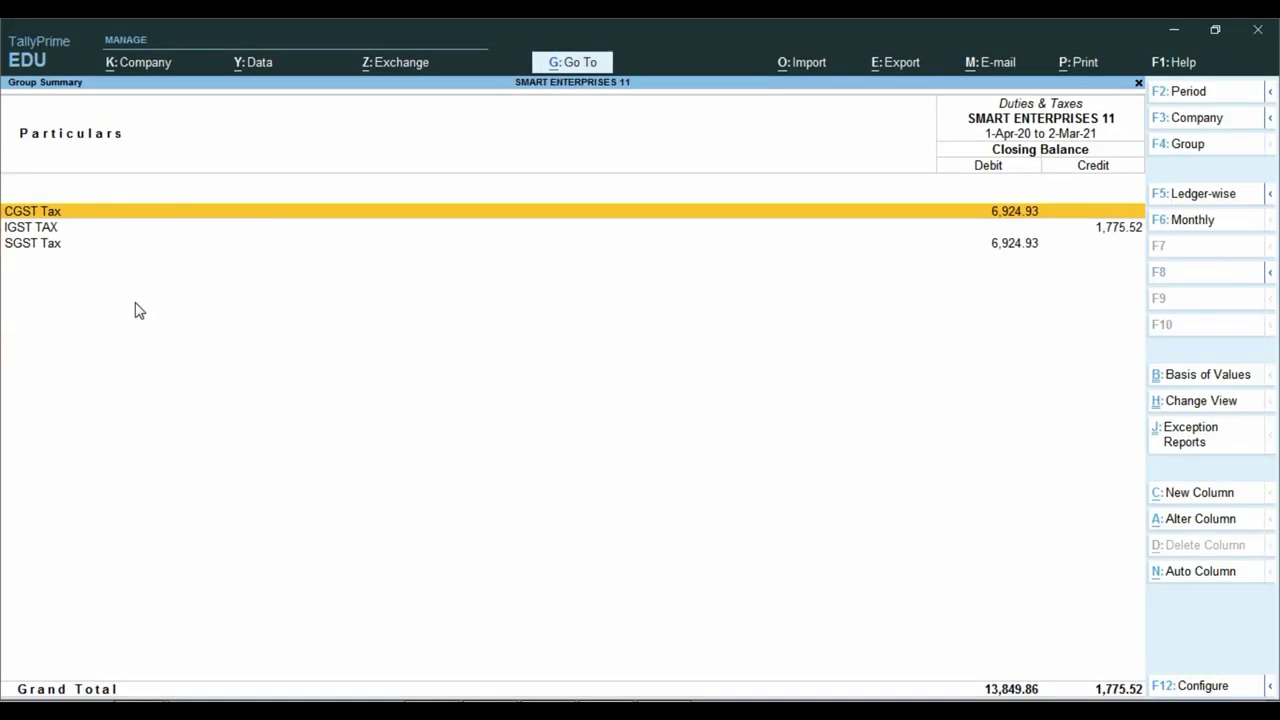
{"action": "key", "text": "Return"}
{"action": "key", "text": "Up"}
{"action": "key", "text": "Up"}
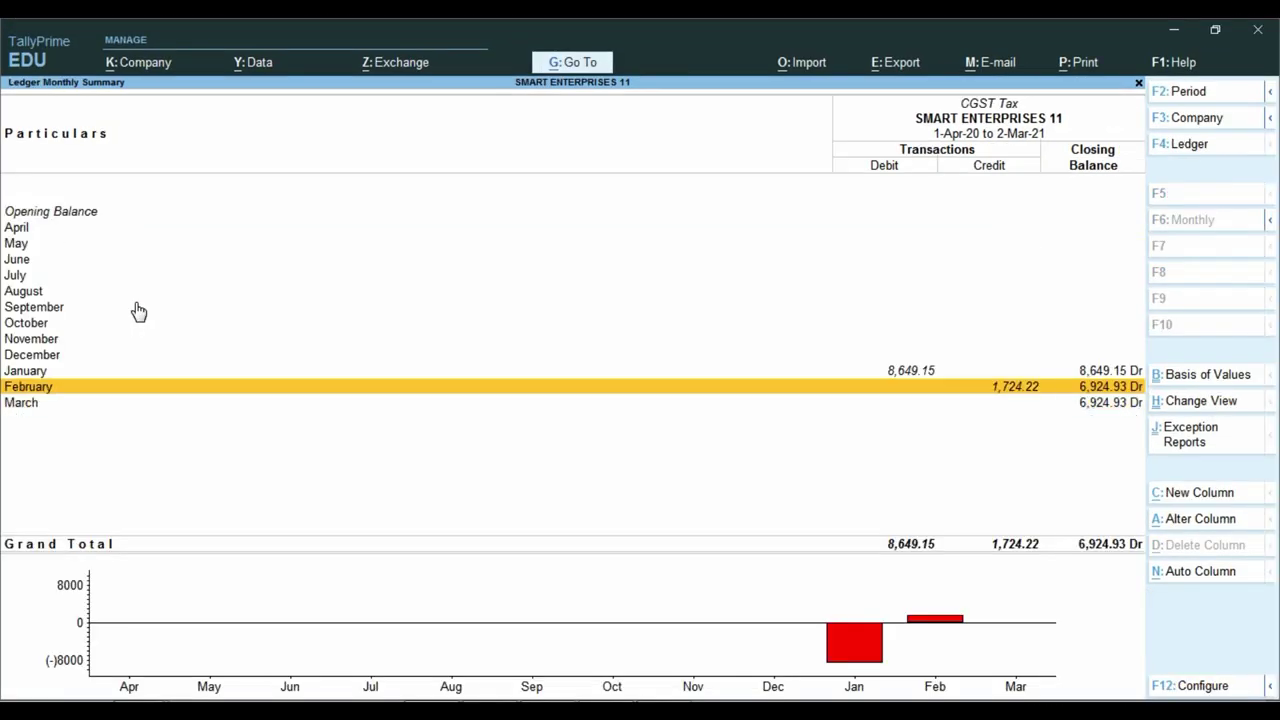
{"action": "key", "text": "ctrl"}
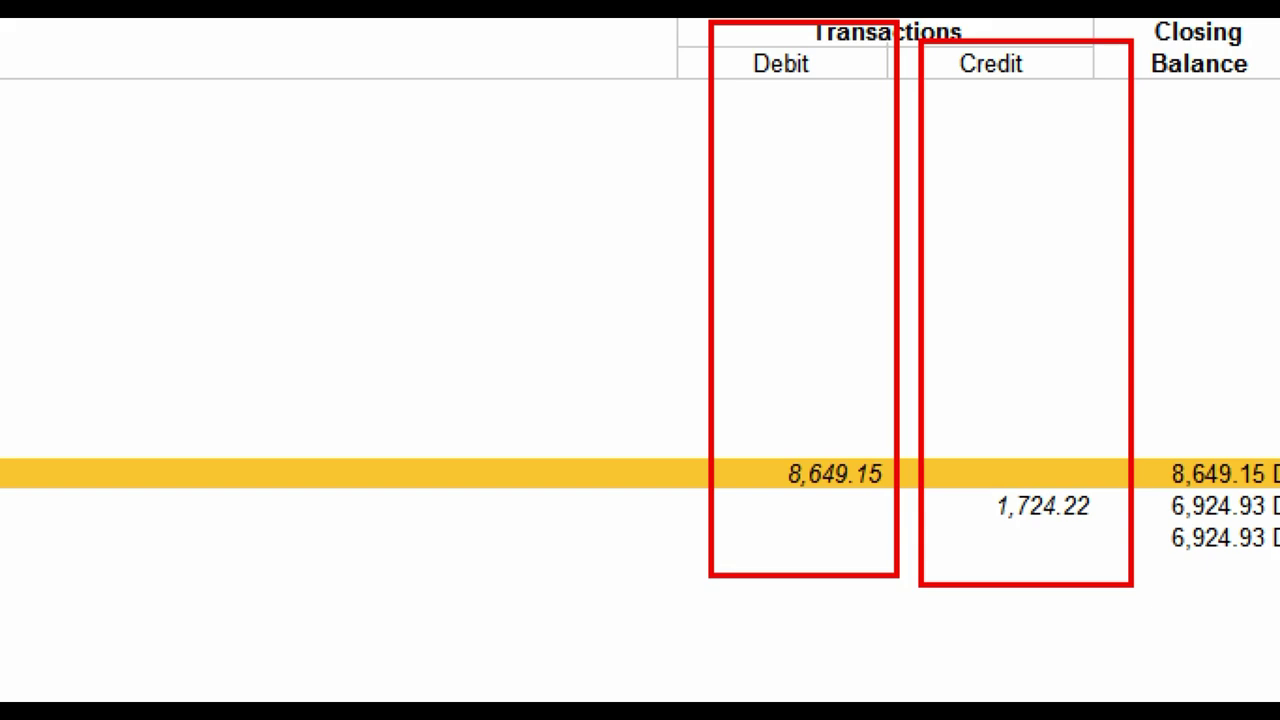
Open the CGST Tax vouchers for February, examine the credit amounts and current total, and return to the Excel worksheet
{"action": "key", "text": "Down"}
{"action": "key", "text": "Return"}
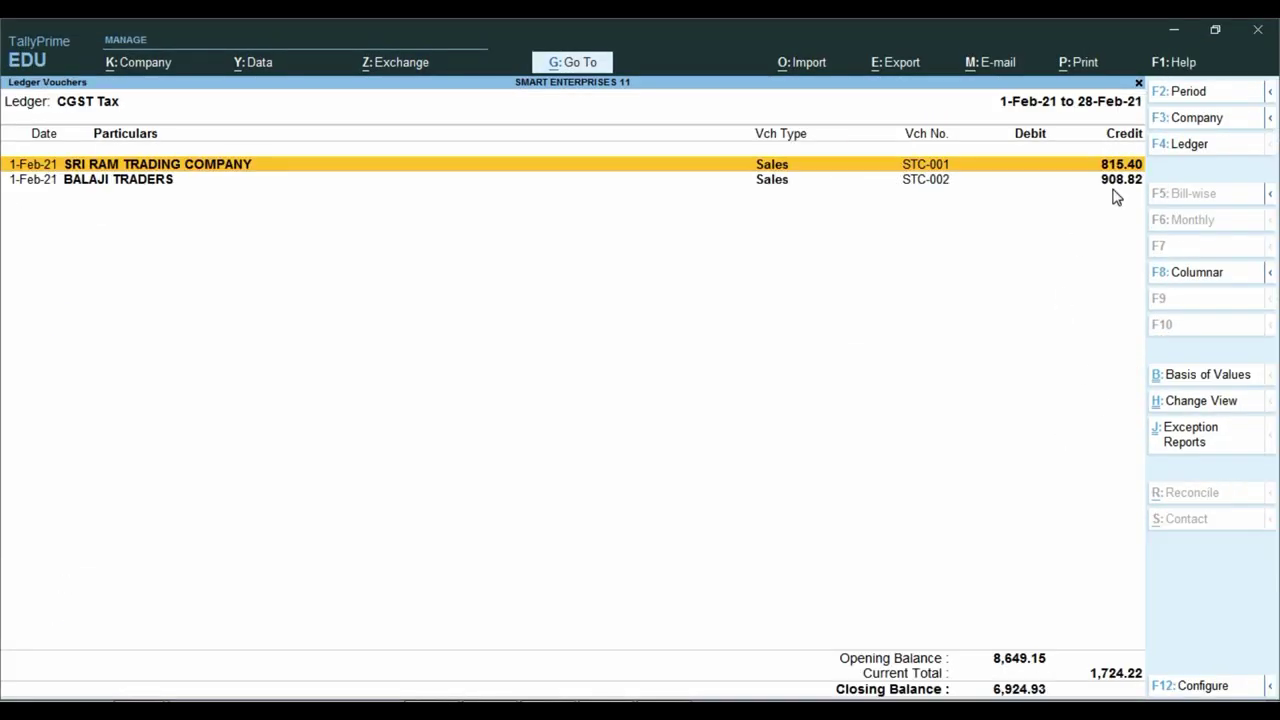
{"action": "left_click", "coordinate": [1047, 165]}
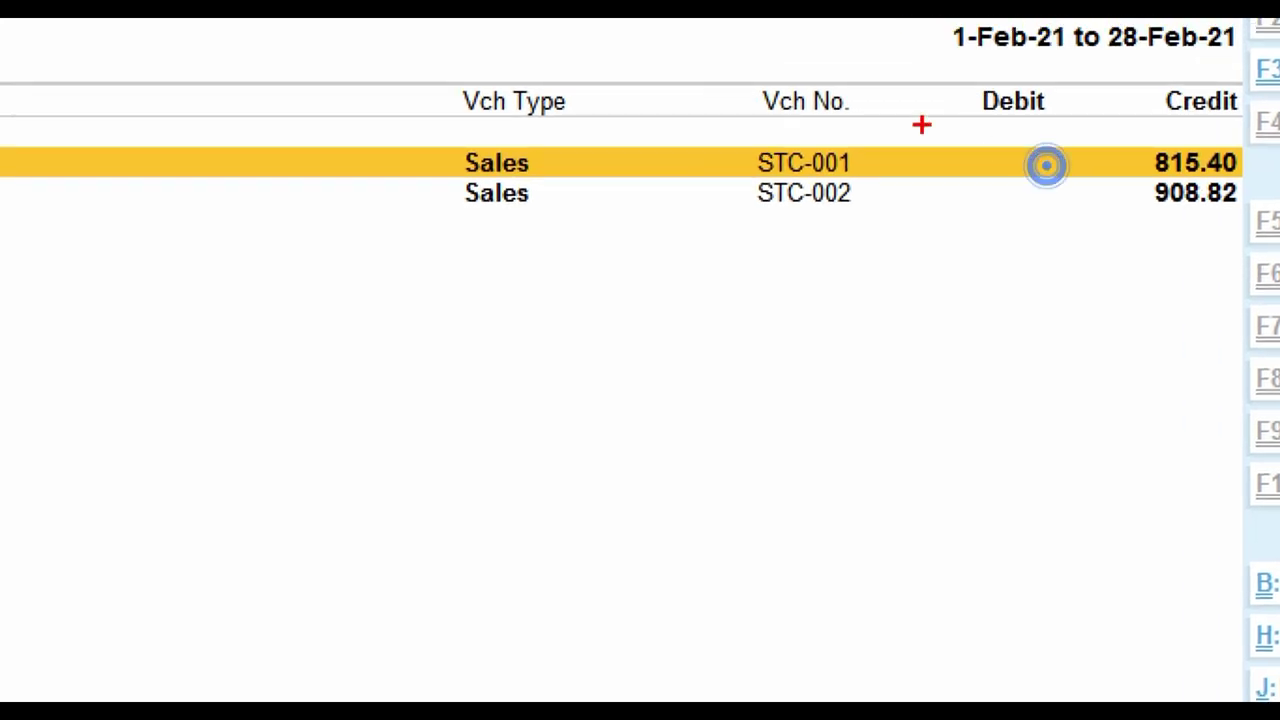
{"action": "left_click_drag", "start_coordinate": [705, 121], "coordinate": [900, 254]}
{"action": "key", "text": "Escape"}
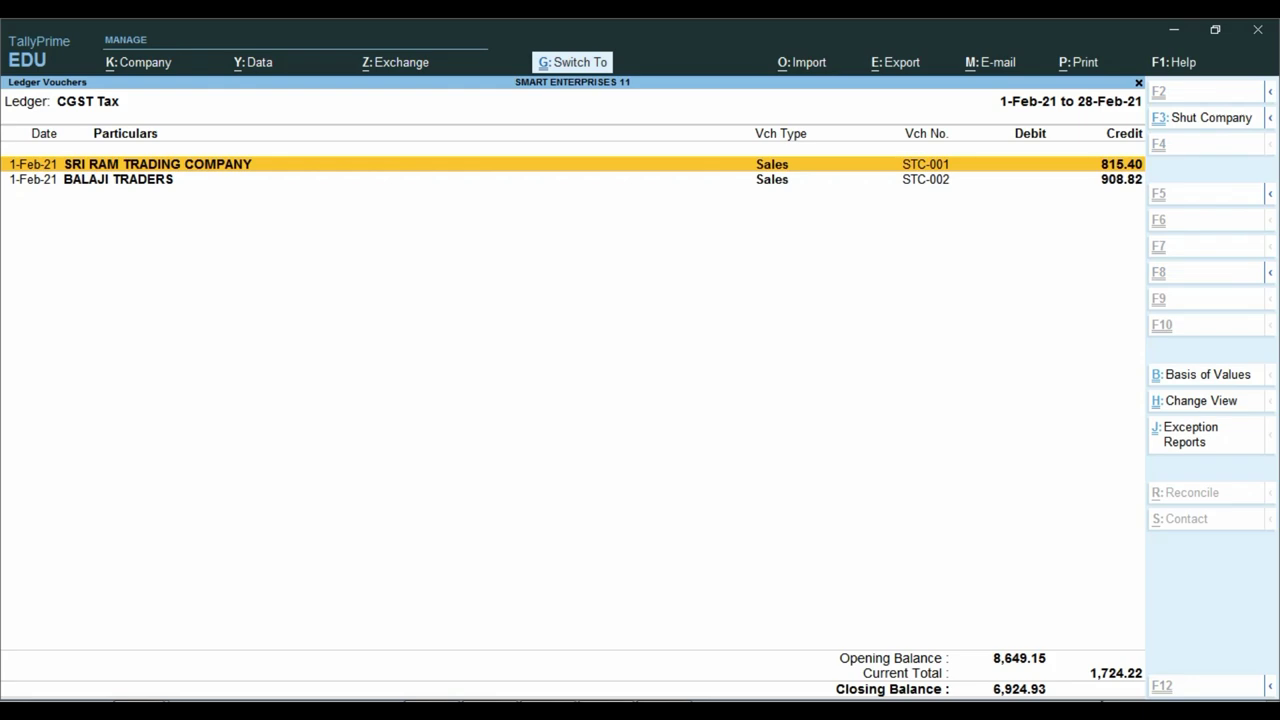
{"action": "left_click_drag", "start_coordinate": [1076, 652], "coordinate": [1111, 679]}
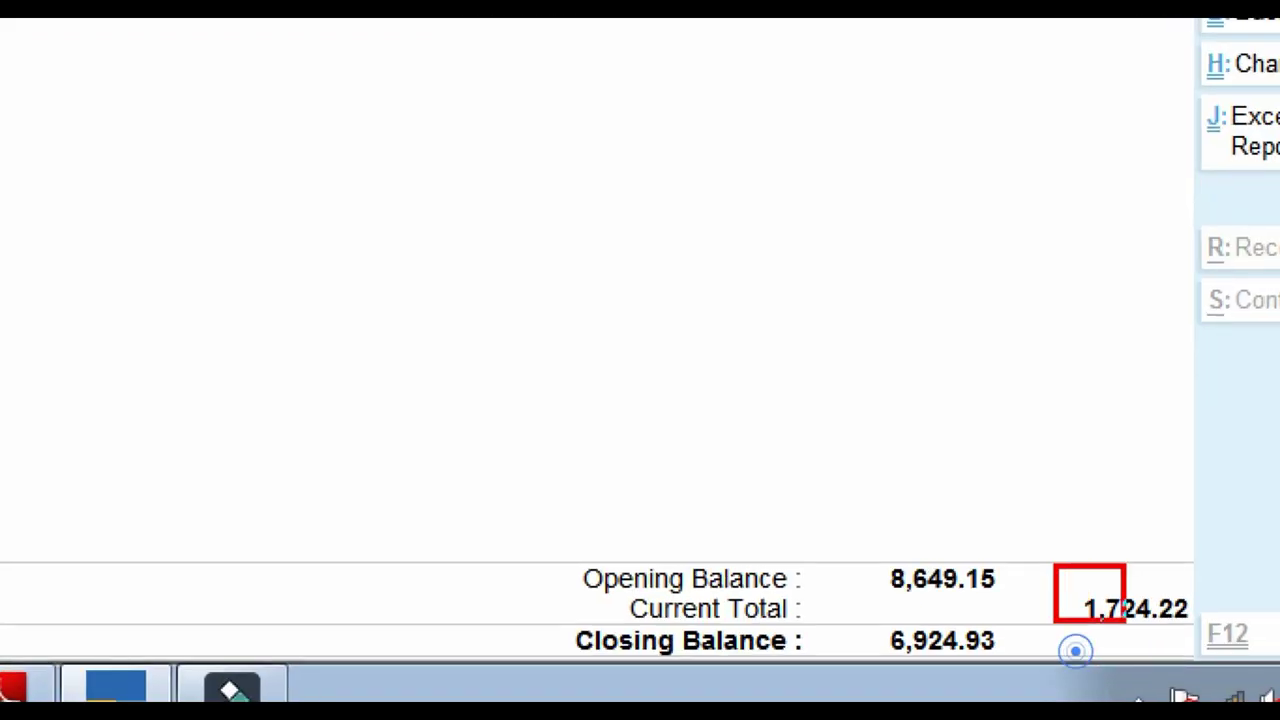
{"action": "left_click_drag", "start_coordinate": [1125, 622], "coordinate": [1211, 638]}
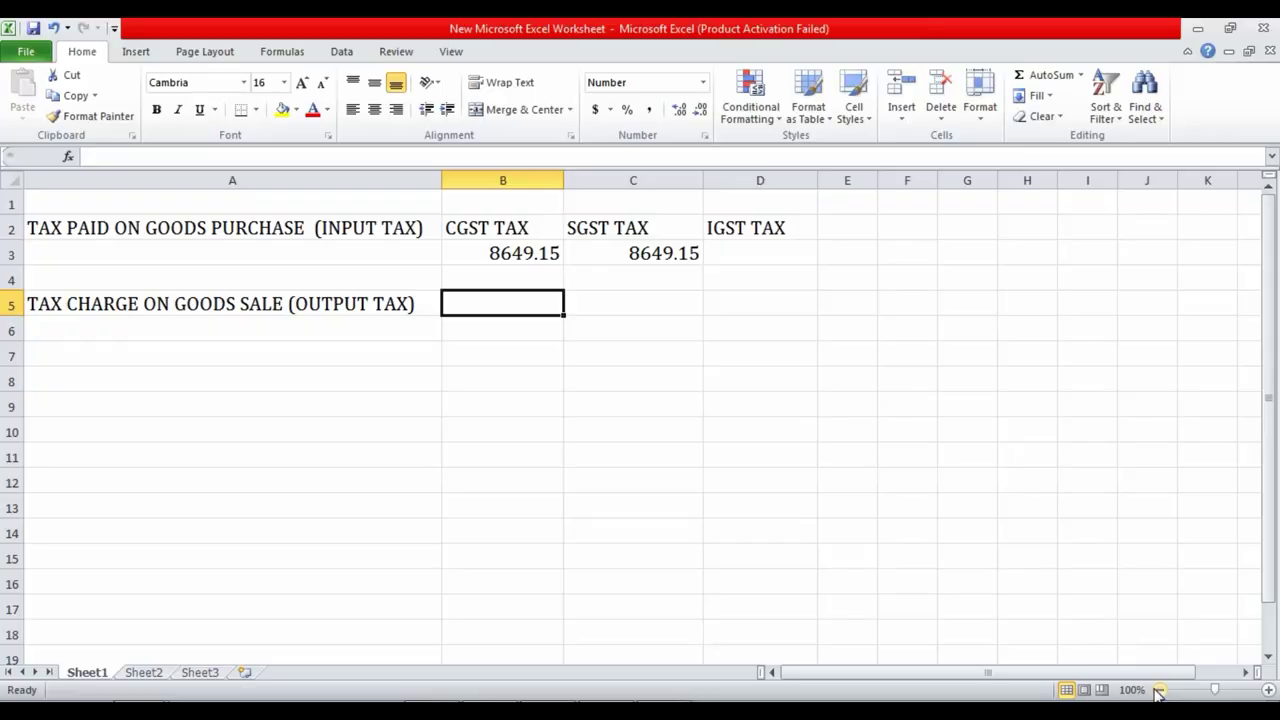
Enter 1724.22 as both the CGST and SGST output tax on sales in B5 and C5
{"action": "type", "text": "1724.22"}
{"action": "key", "text": "Return"}
{"action": "key", "text": "Up"}
{"action": "key", "text": "Right"}
{"action": "type", "text": "1724"}
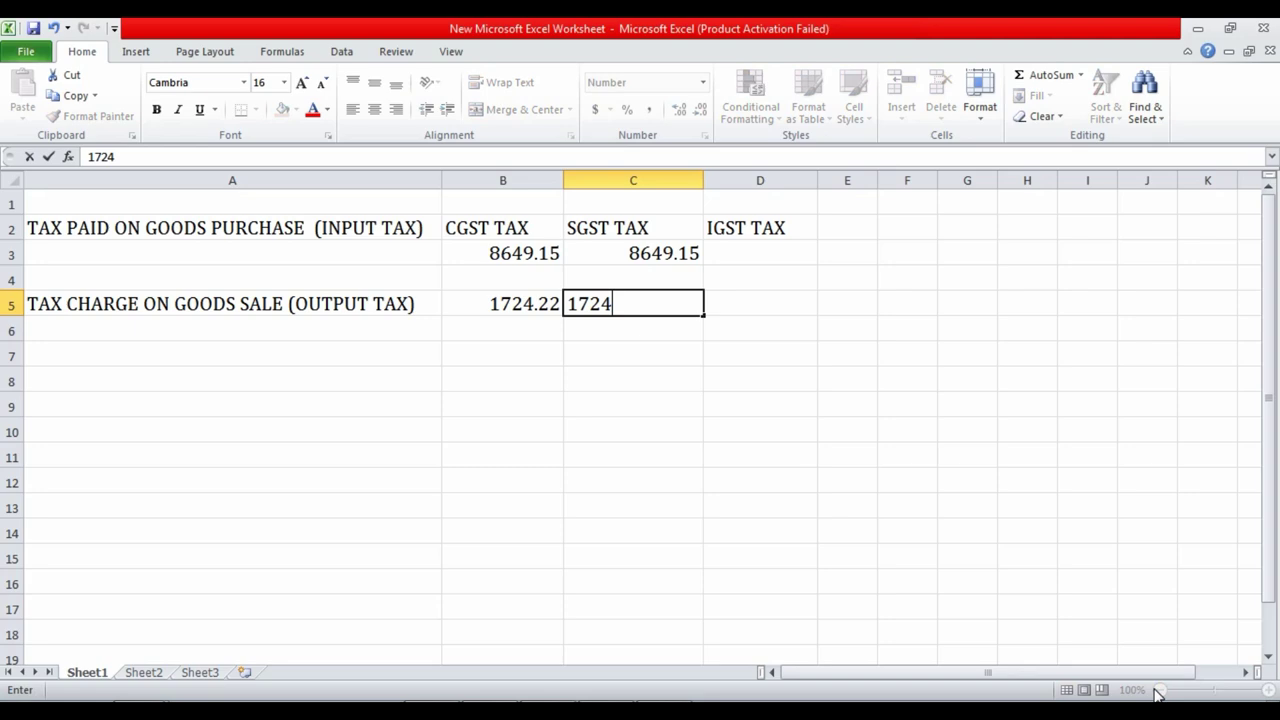
{"action": "type", "text": ".22"}
{"action": "key", "text": "Return"}
{"action": "key", "text": "Up"}
{"action": "key", "text": "Right"}
Switch to TallyPrime and open the IGST TAX ledger's February vouchers from the Duties & Taxes group
{"action": "key", "text": "alt+Tab"}
{"action": "key", "text": "Escape"}
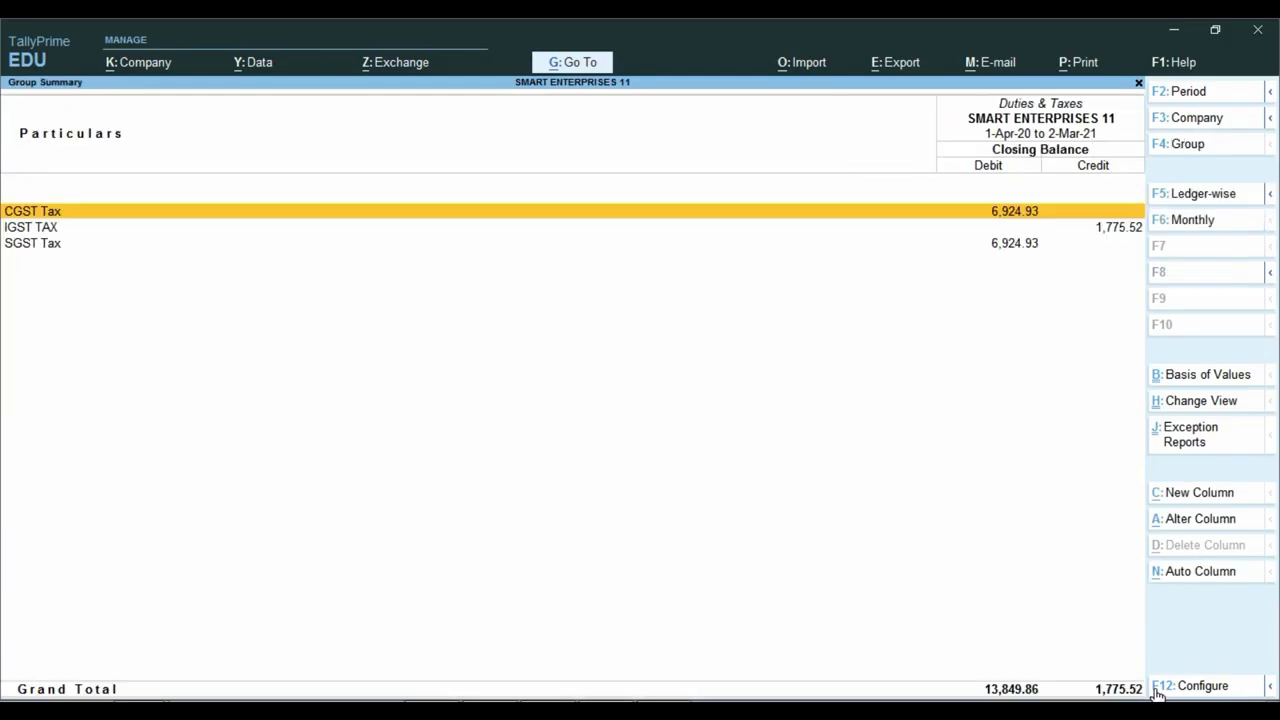
{"action": "key", "text": "Down"}
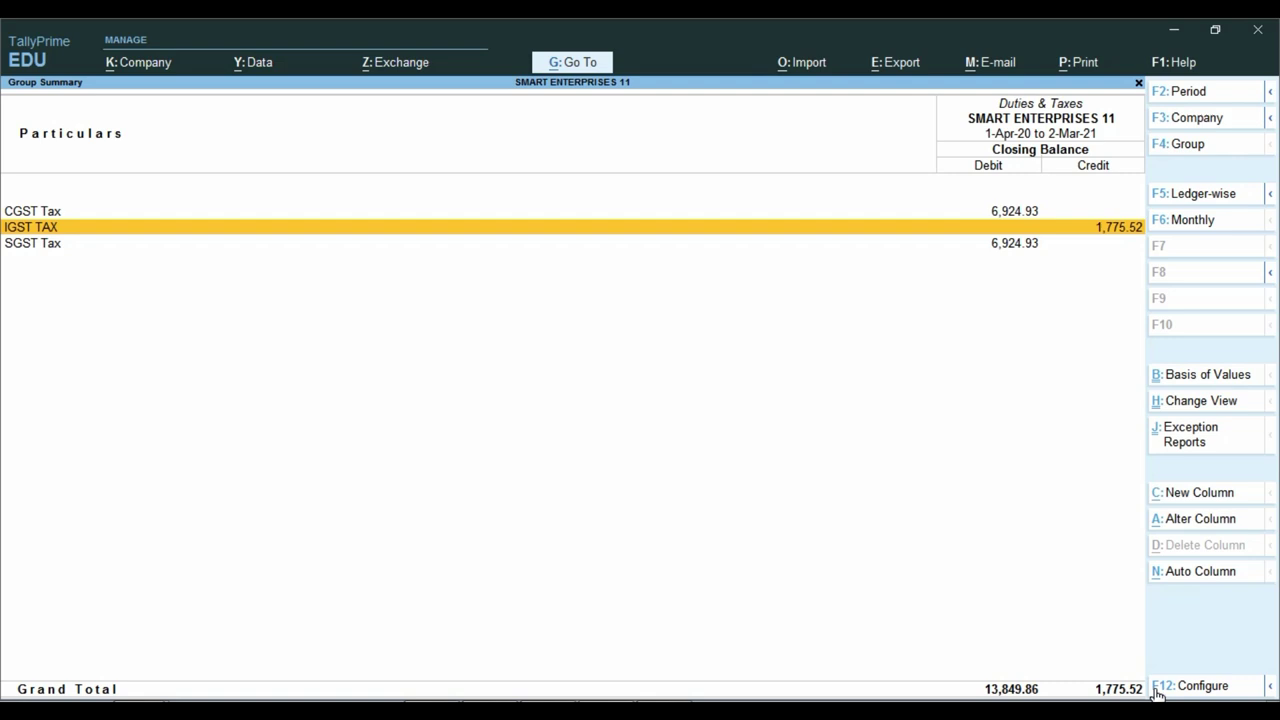
{"action": "key", "text": "Return"}
{"action": "key", "text": "Up"}
{"action": "key", "text": "Return"}
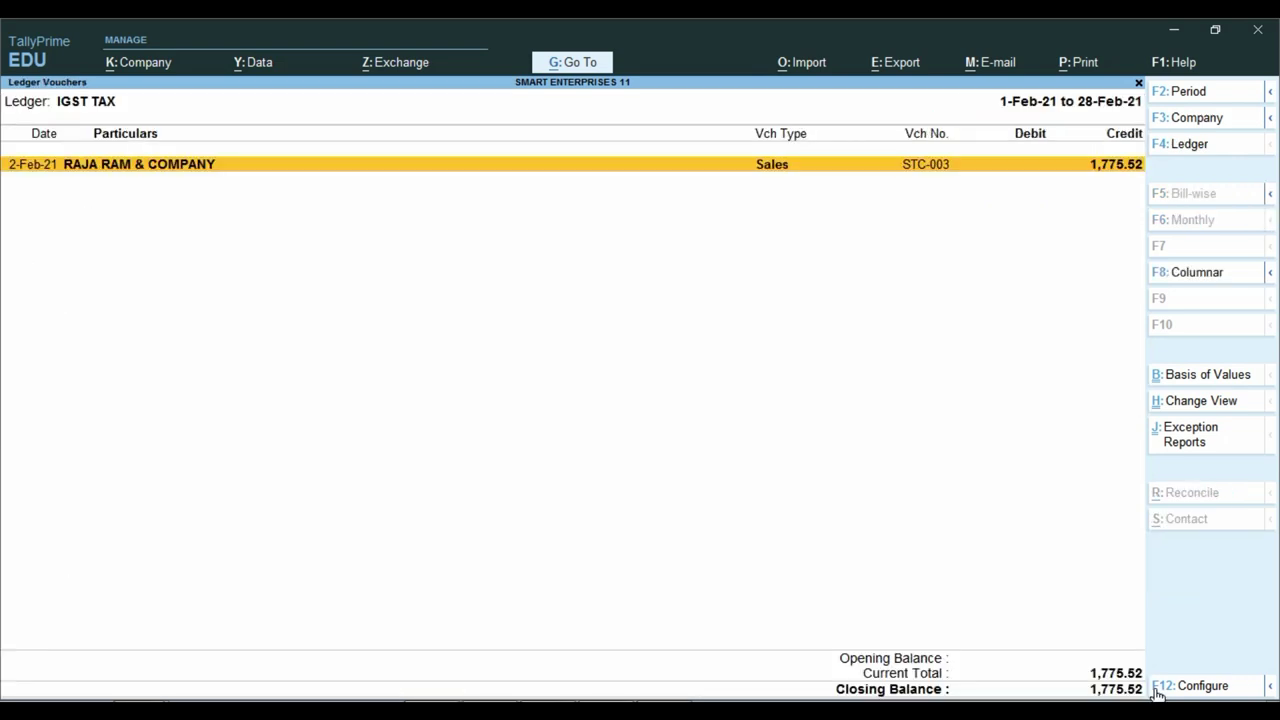
Inspect the items and IGST amount in the 2-Feb-21 sales voucher, close it unchanged, and examine the ledger's current total
{"action": "key", "text": "Return"}
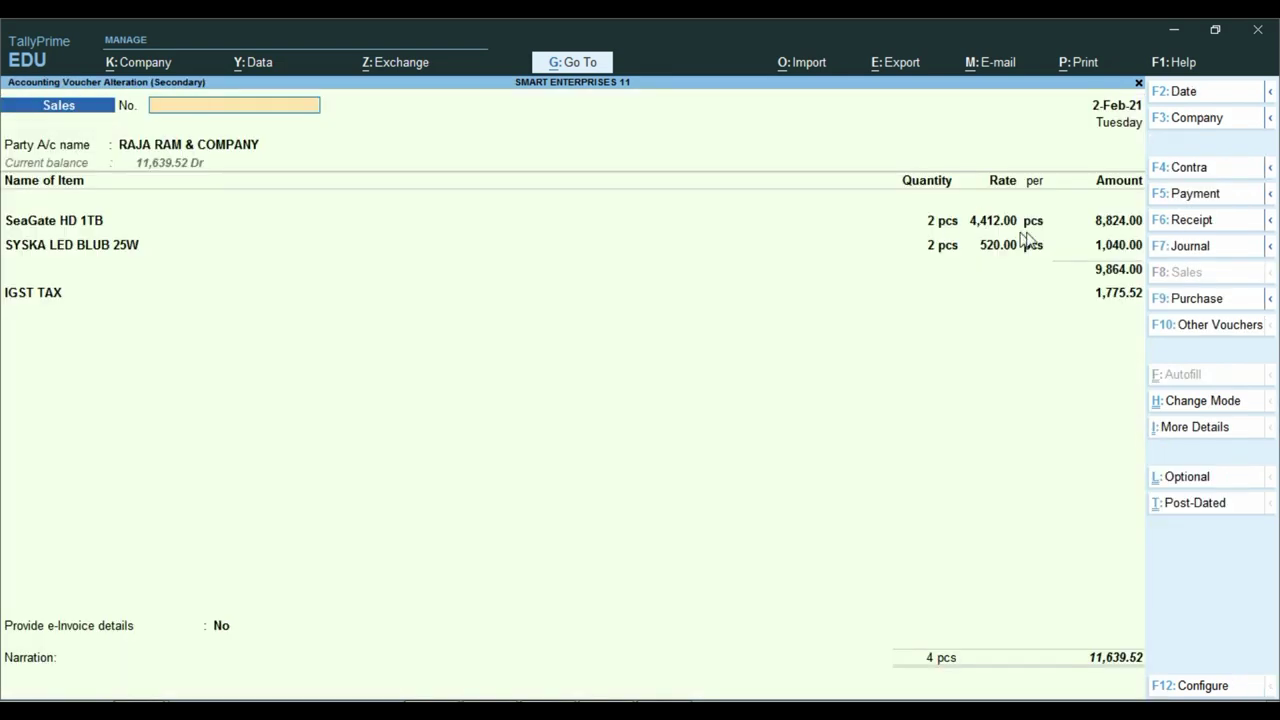
{"action": "key", "text": "Escape"}
{"action": "key", "text": "y"}
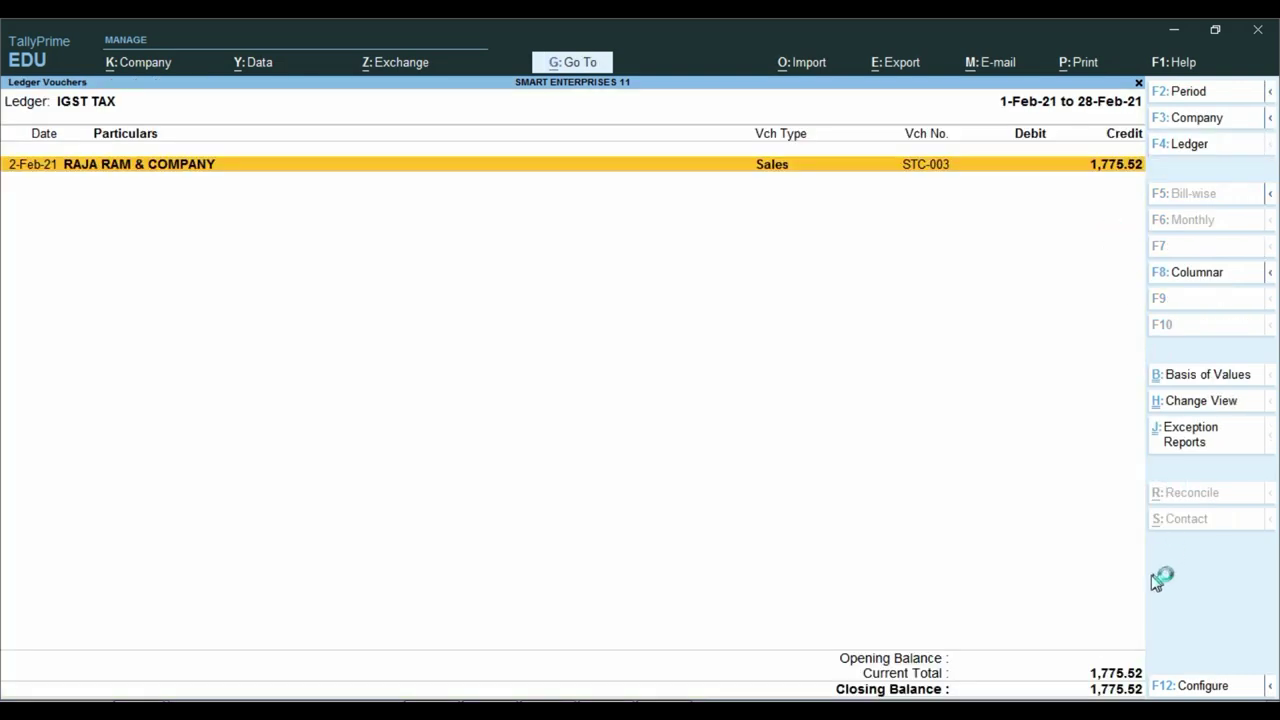
{"action": "key", "text": "ctrl"}
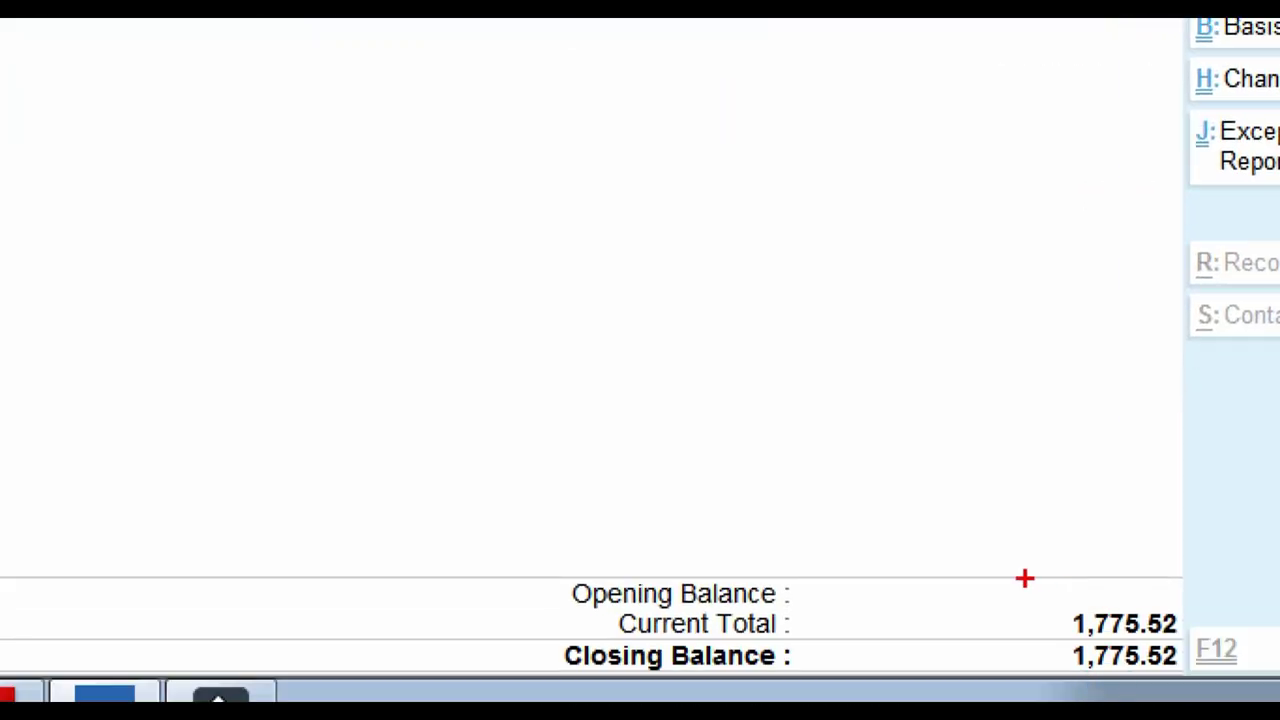
{"action": "mouse_move", "coordinate": [1024, 578]}
{"action": "left_mouse_down"}
{"action": "mouse_move", "coordinate": [1051, 629]}
{"action": "mouse_move", "coordinate": [1234, 650]}
{"action": "left_mouse_up"}
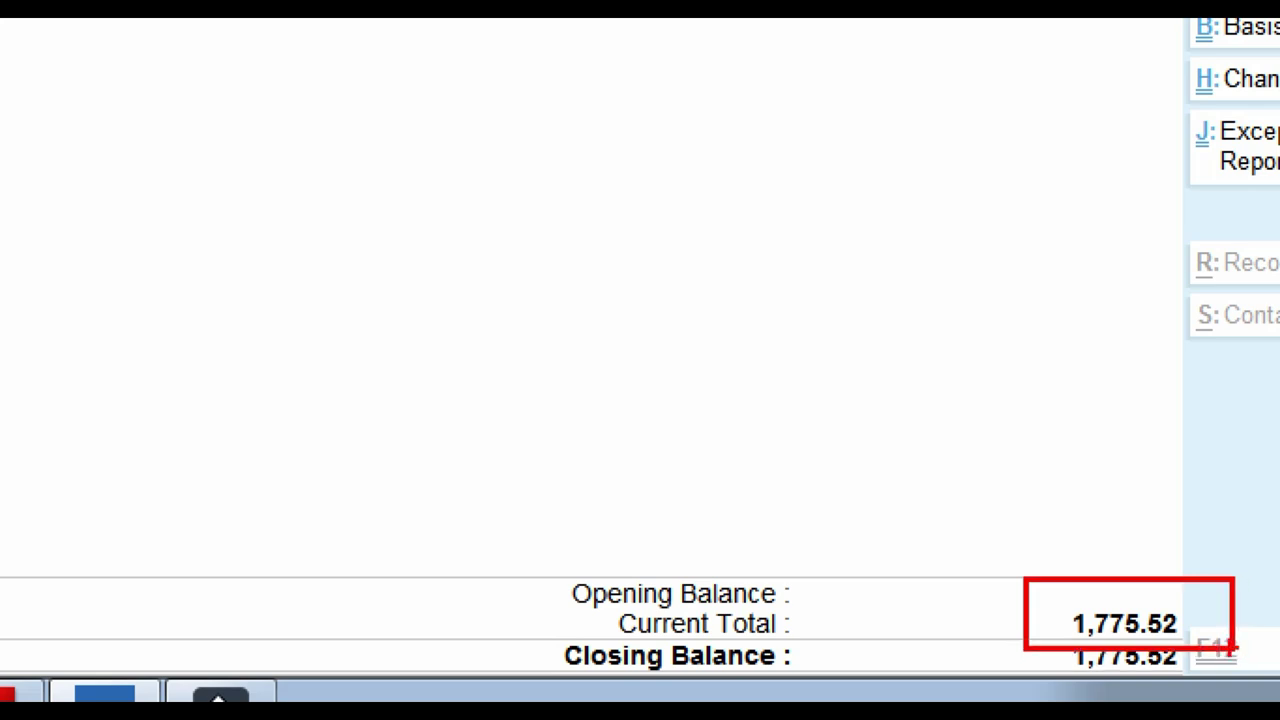
Switch back to the Excel worksheet and enter 1775.52 as the IGST output tax in D5
{"action": "key", "text": "alt+Tab"}
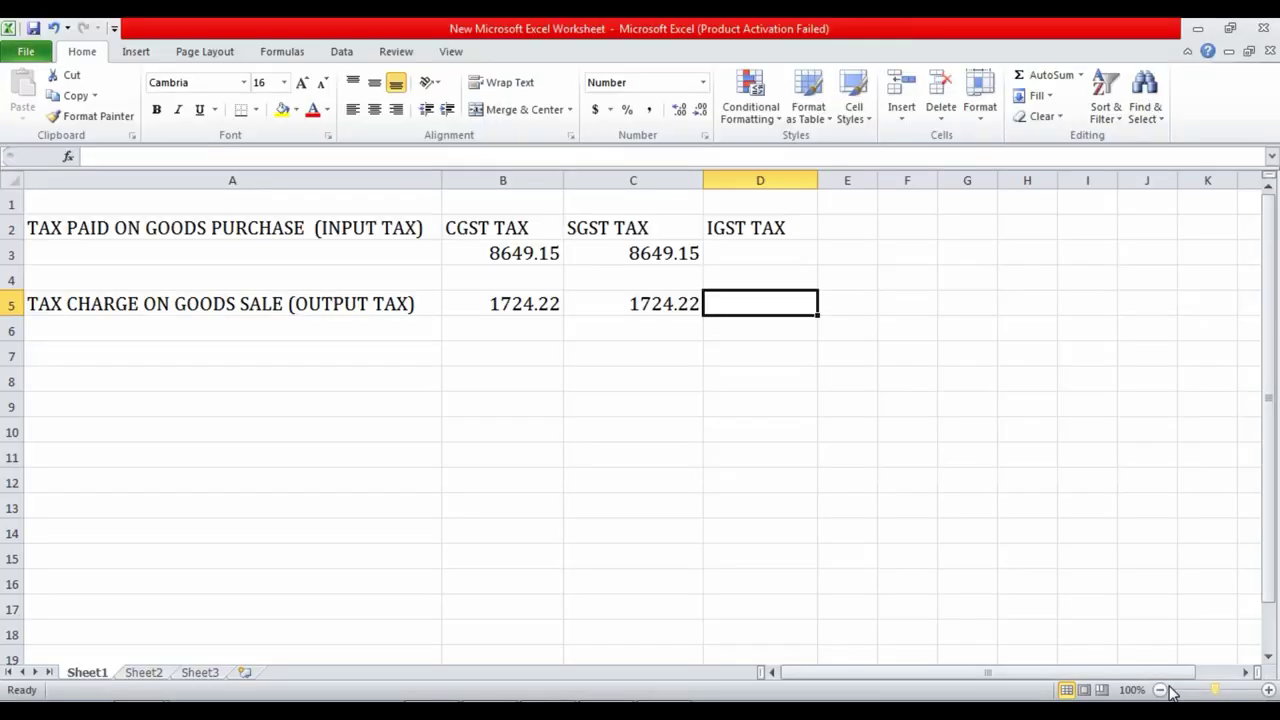
{"action": "type", "text": "1775.52"}
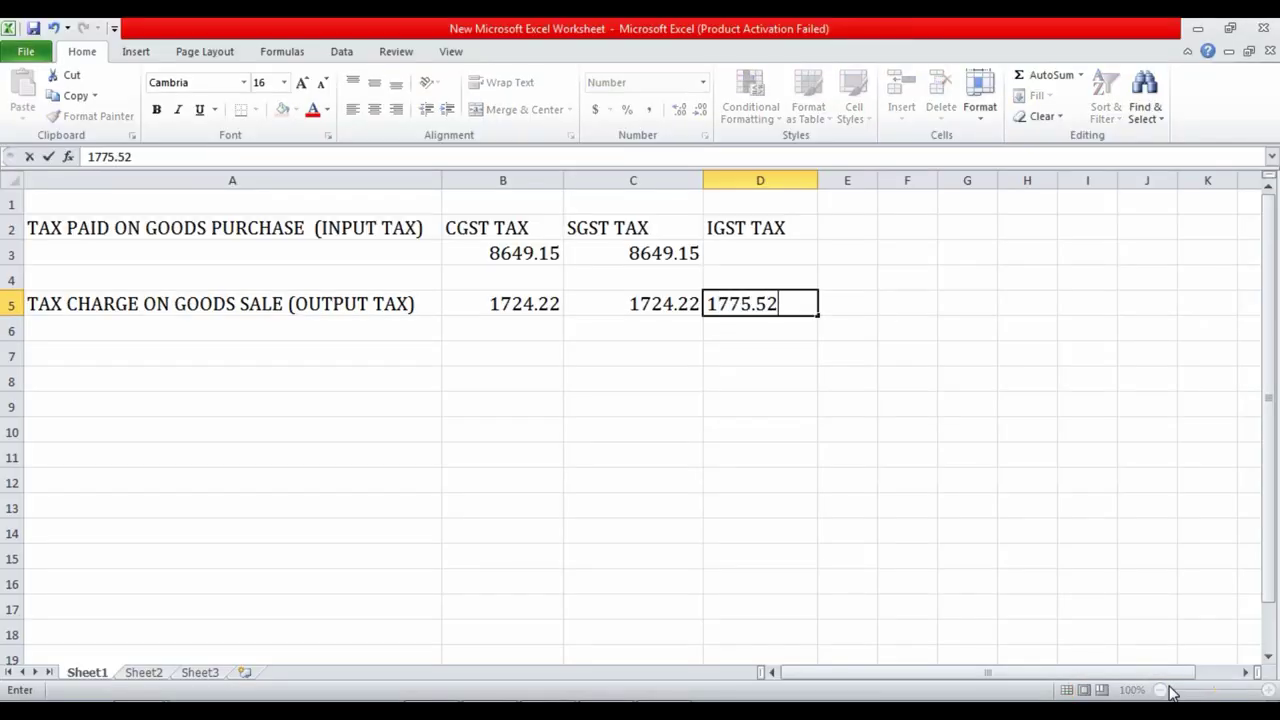
{"action": "key", "text": "Return"}
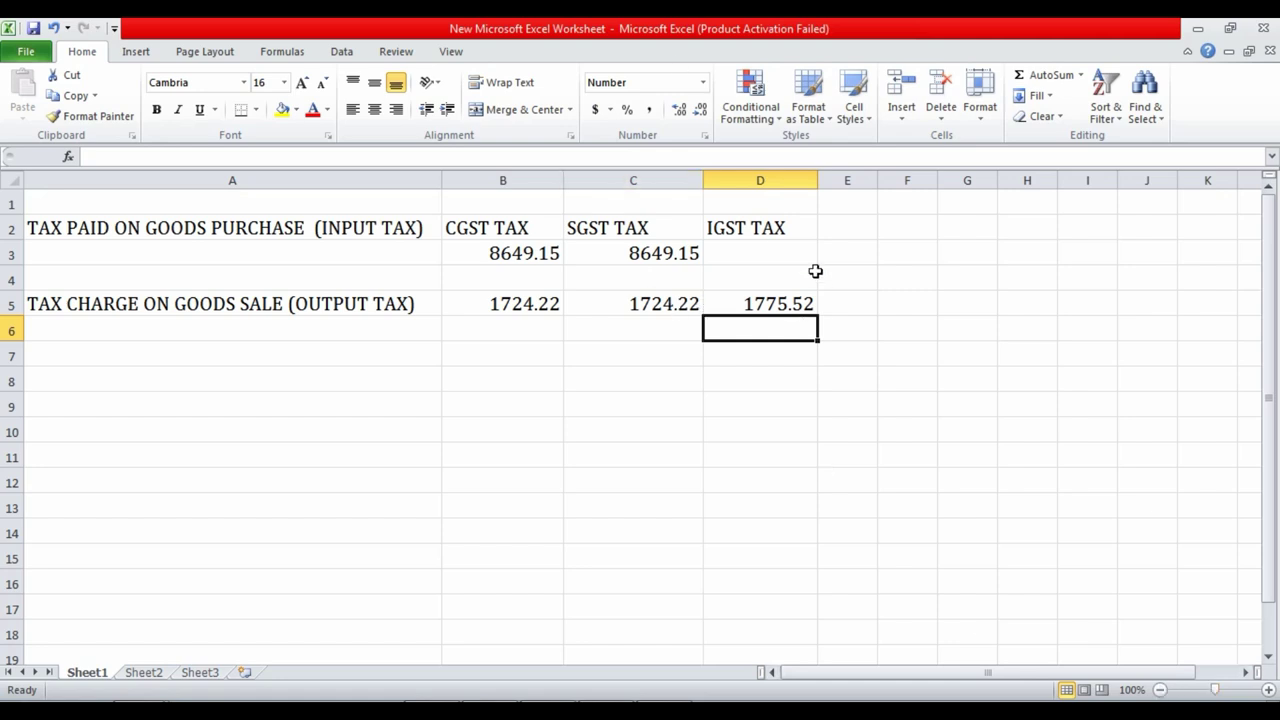
{"action": "left_click", "coordinate": [777, 257]}
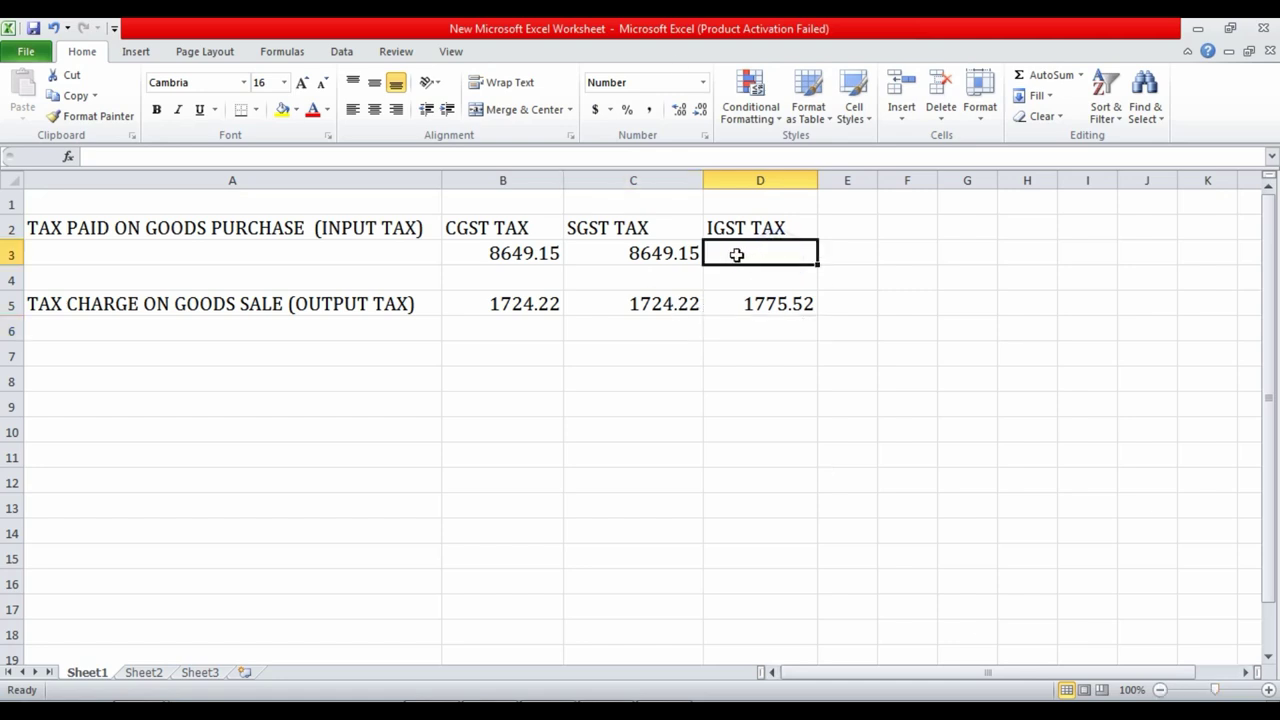
{"action": "left_click", "coordinate": [755, 307]}
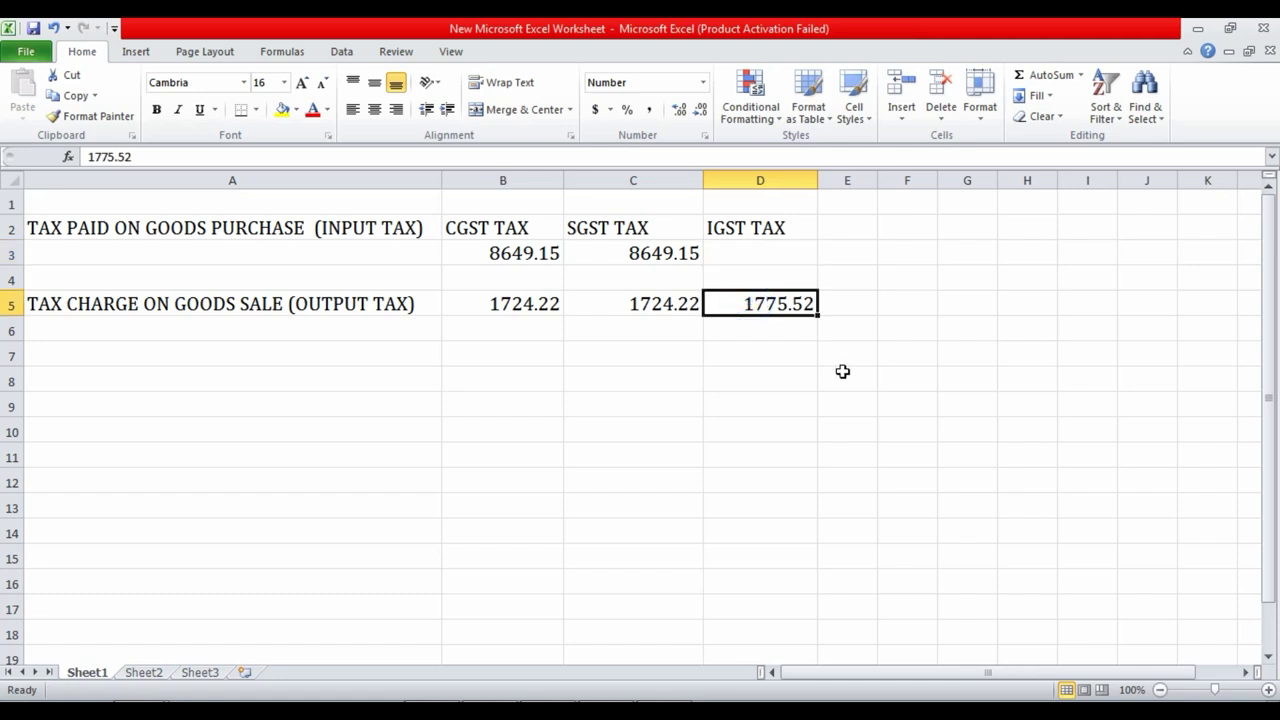
Calculate input CGST minus output CGST in B7 with the formula =B3-B5
{"action": "key", "text": "Left"}
{"action": "key", "text": "Left"}
{"action": "key", "text": "Left"}
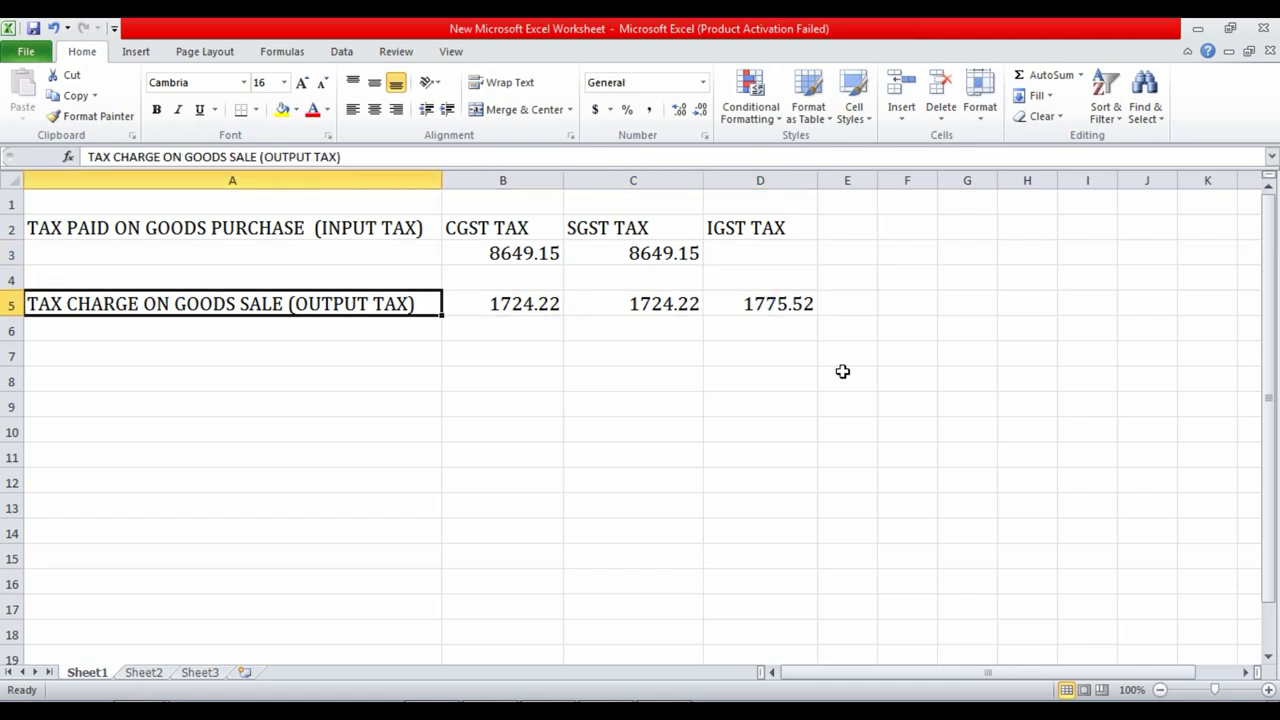
{"action": "key", "text": "Down"}
{"action": "key", "text": "Right"}
{"action": "key", "text": "Down"}
{"action": "key", "text": "Left"}
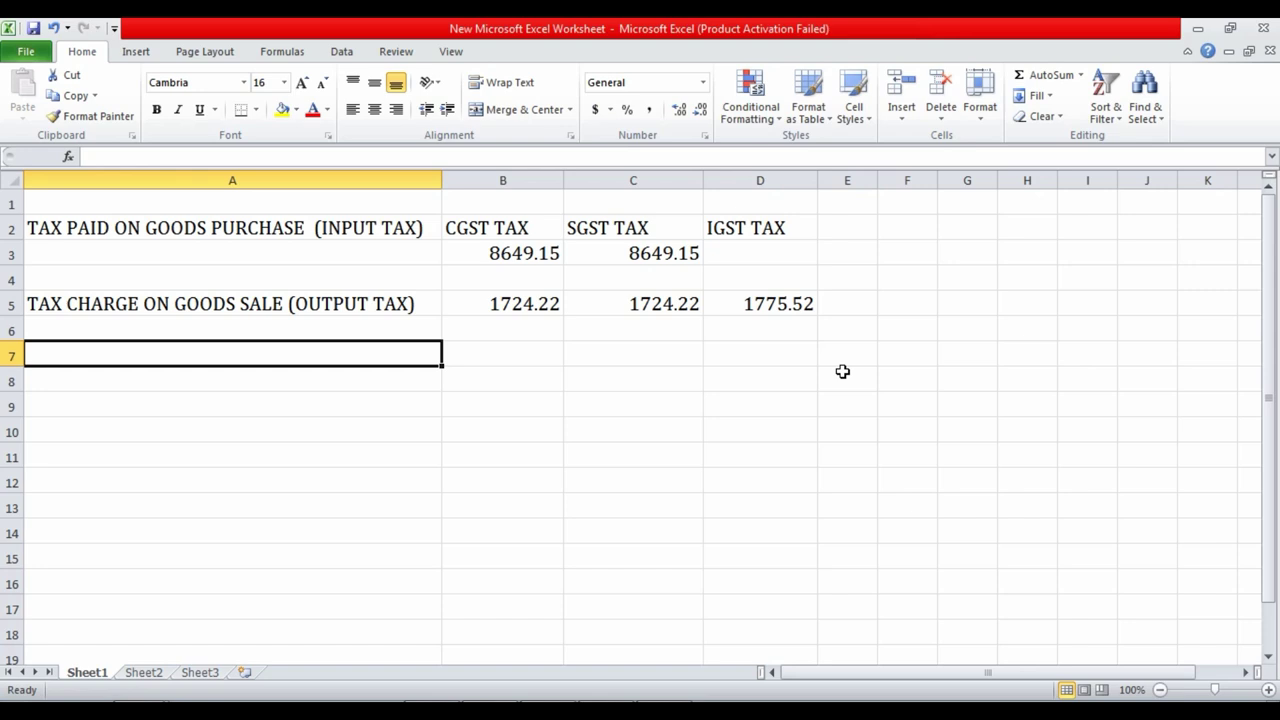
{"action": "key", "text": "Right"}
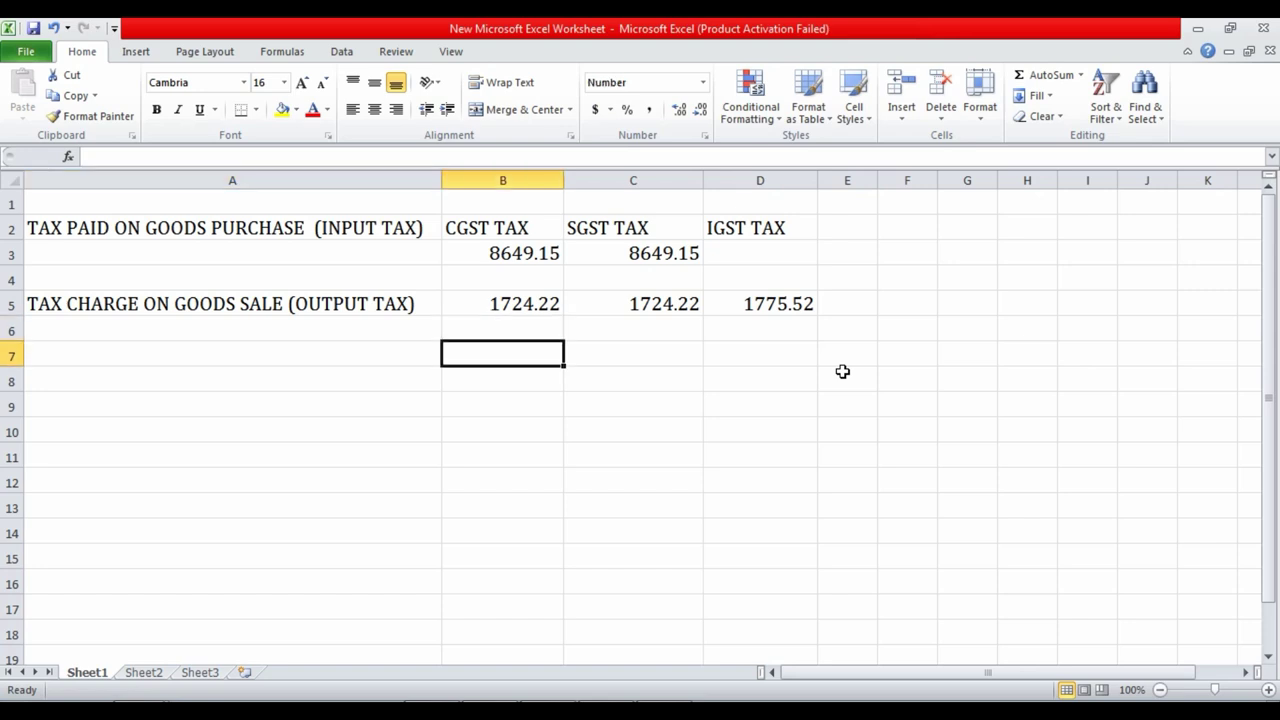
{"action": "type", "text": "="}
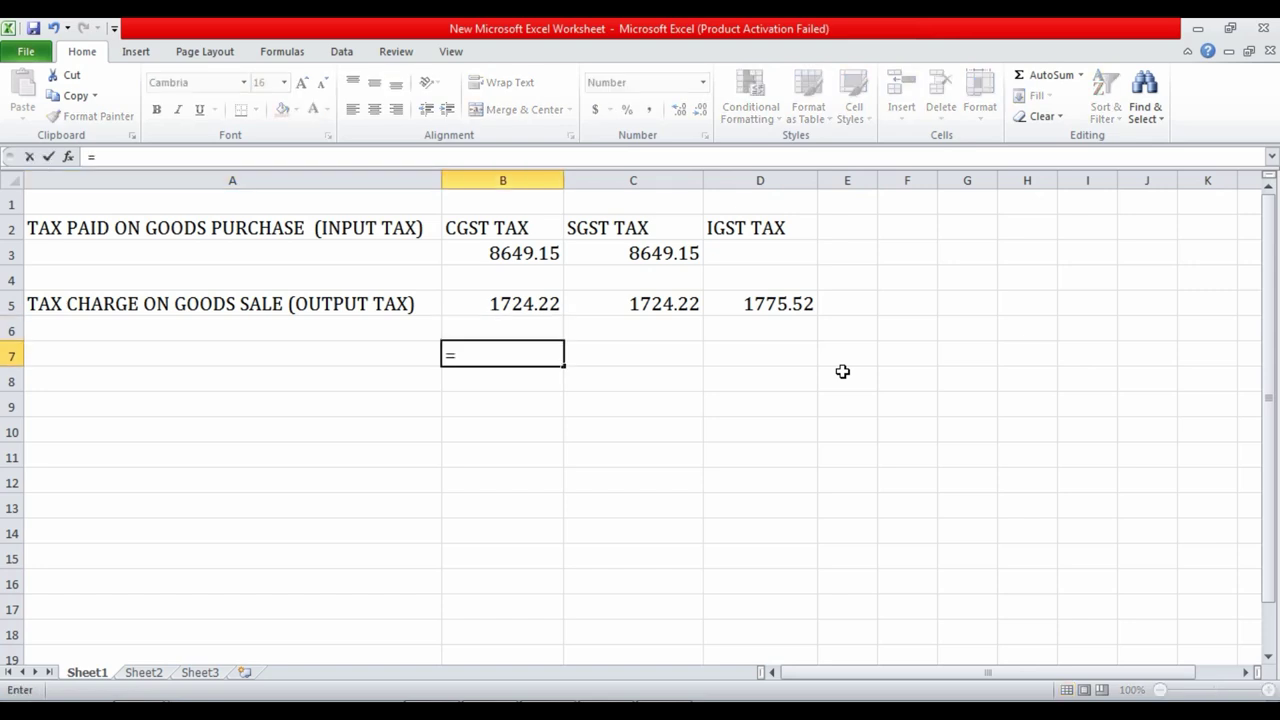
{"action": "left_click", "coordinate": [495, 252]}
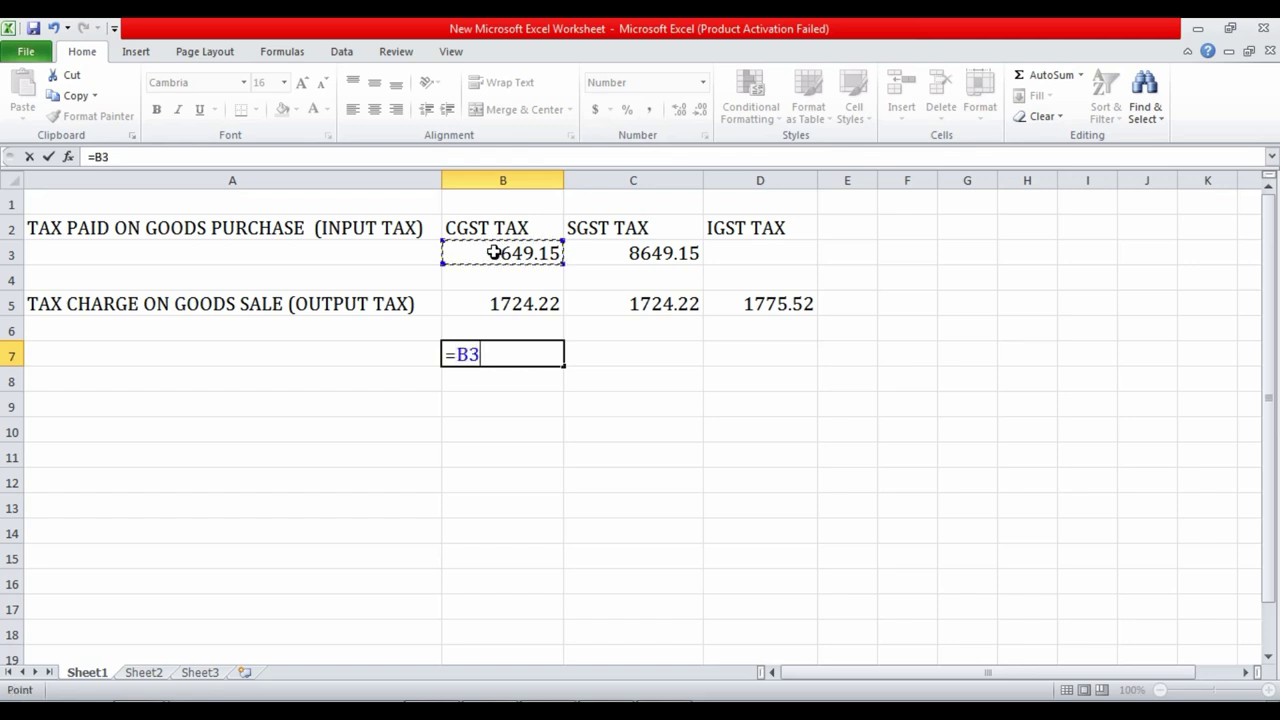
{"action": "type", "text": "-"}
{"action": "left_click", "coordinate": [481, 304]}
{"action": "key", "text": "Return"}
Calculate input SGST minus output SGST in C7 with the formula =C3-C5
{"action": "key", "text": "Up"}
{"action": "key", "text": "Right"}
{"action": "type", "text": "="}
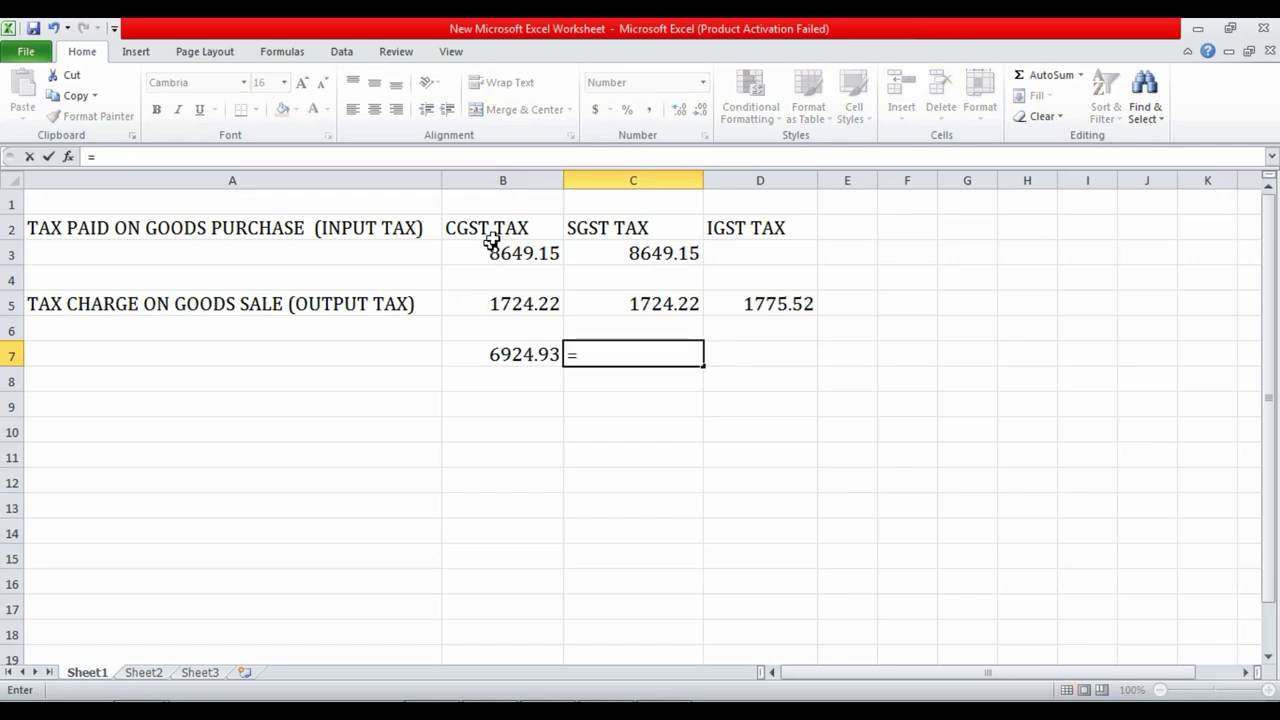
{"action": "left_click", "coordinate": [606, 258]}
{"action": "type", "text": "-"}
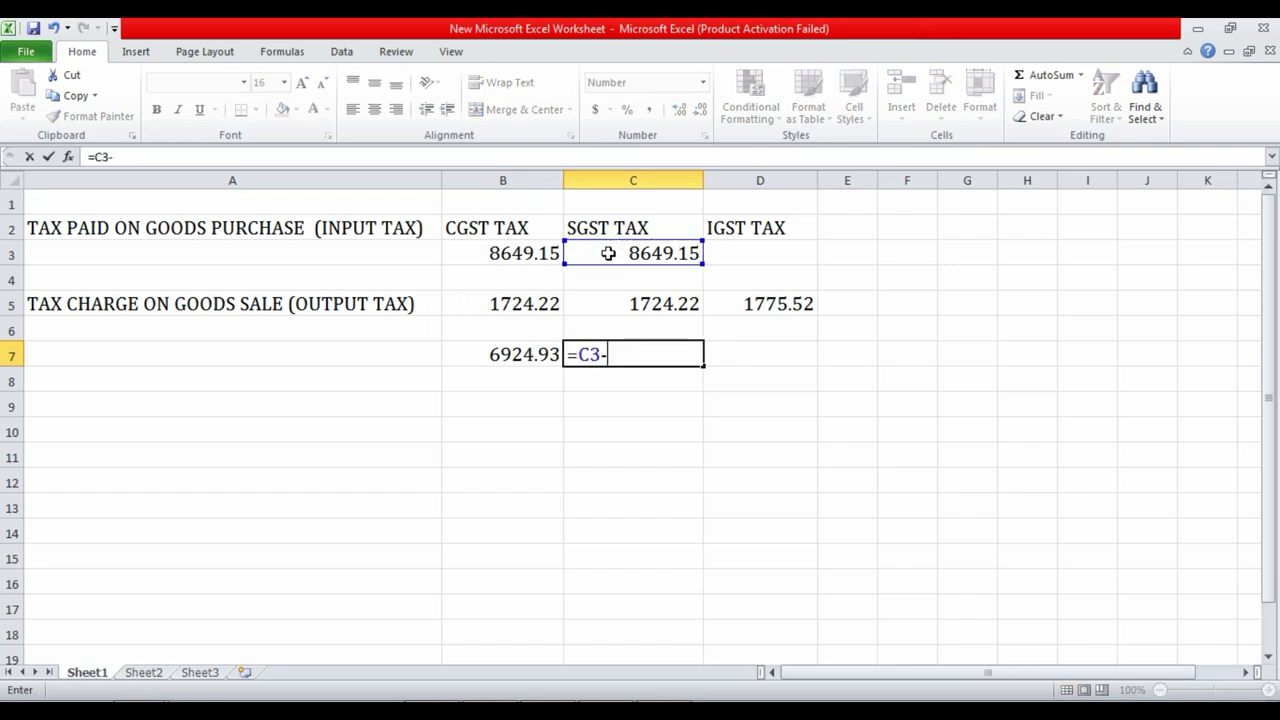
{"action": "left_click", "coordinate": [663, 297]}
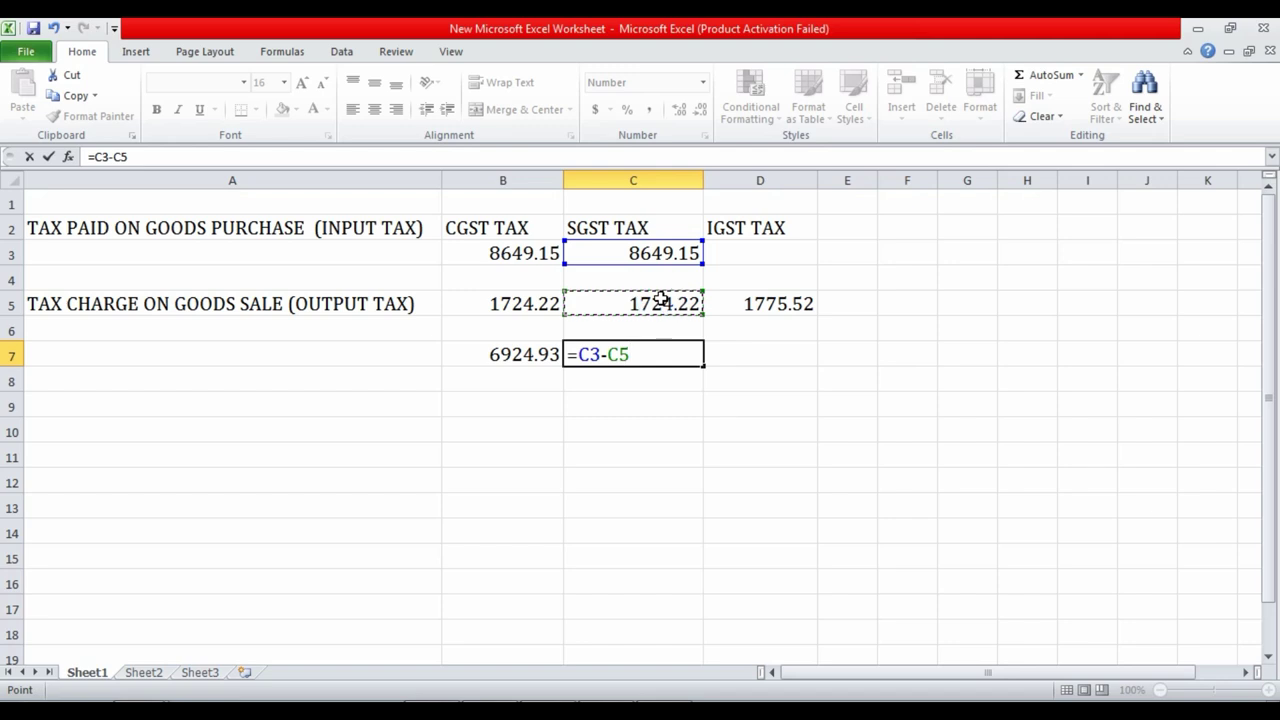
{"action": "key", "text": "Return"}
{"action": "key", "text": "Up"}
{"action": "key", "text": "Right"}
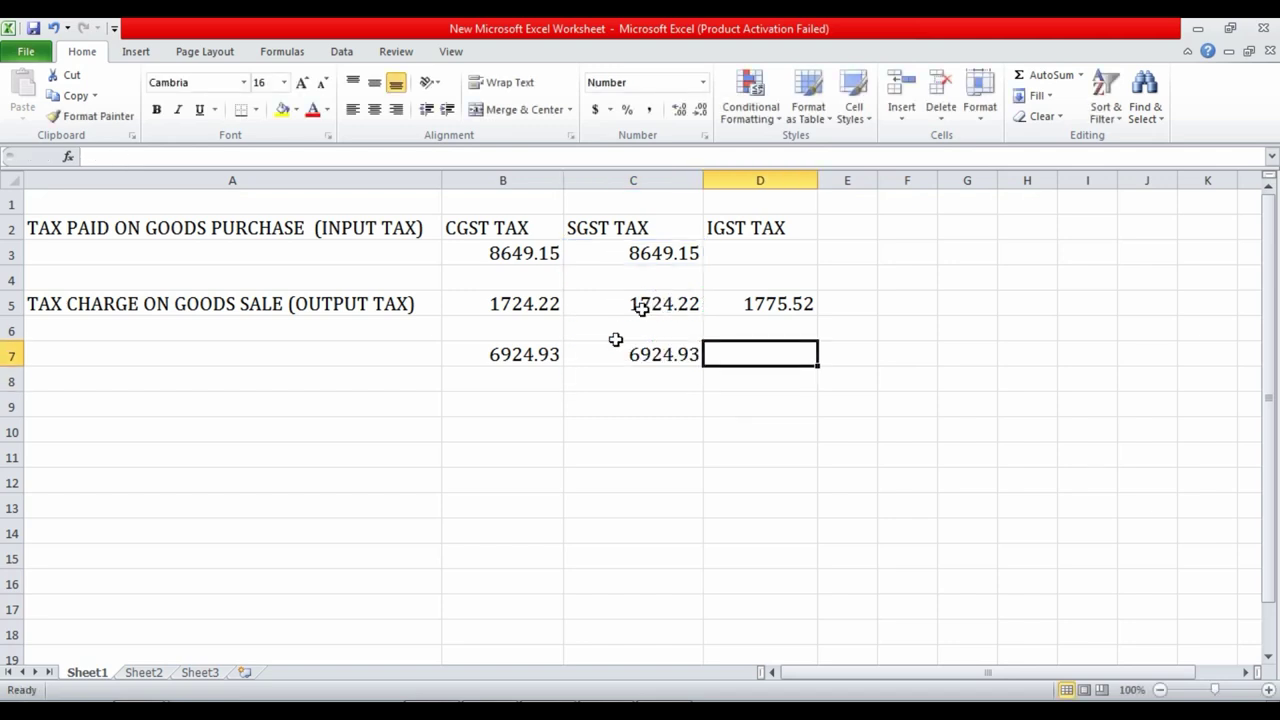
Replace the CGST formula in B7 with =B5-B3 to subtract the input tax from the output tax
{"action": "left_click", "coordinate": [380, 357]}
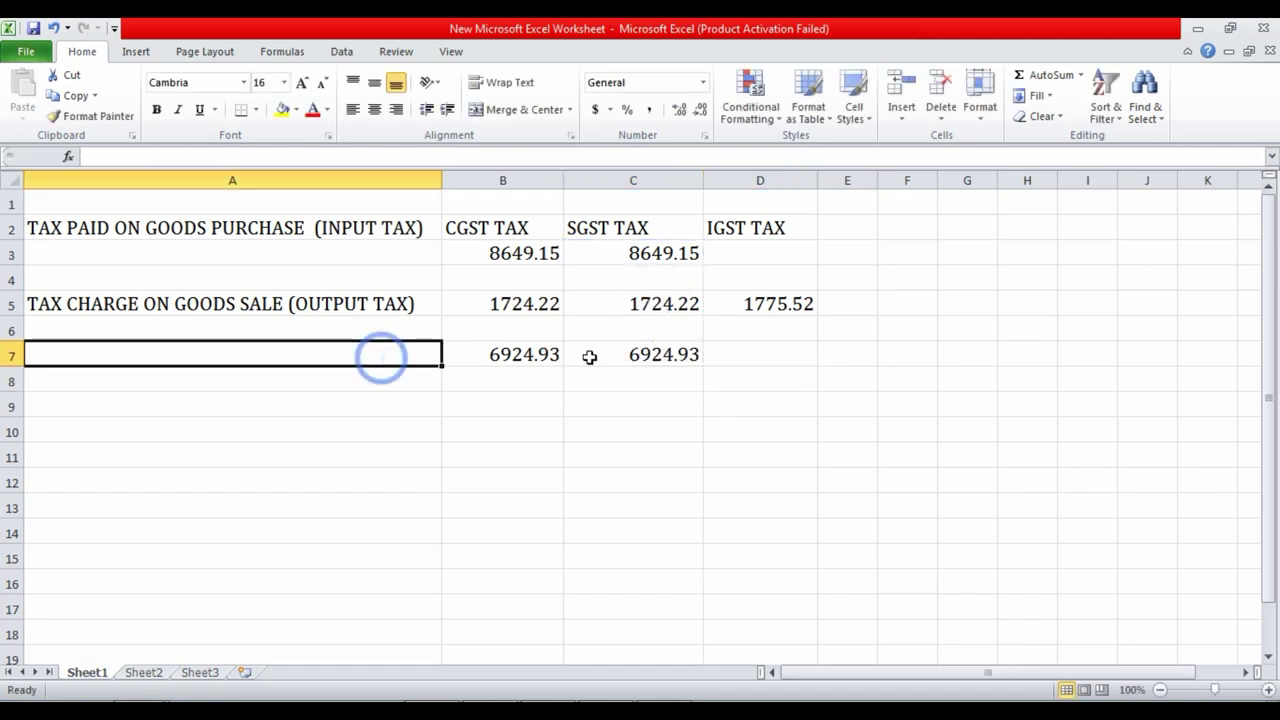
{"action": "left_click", "coordinate": [526, 362]}
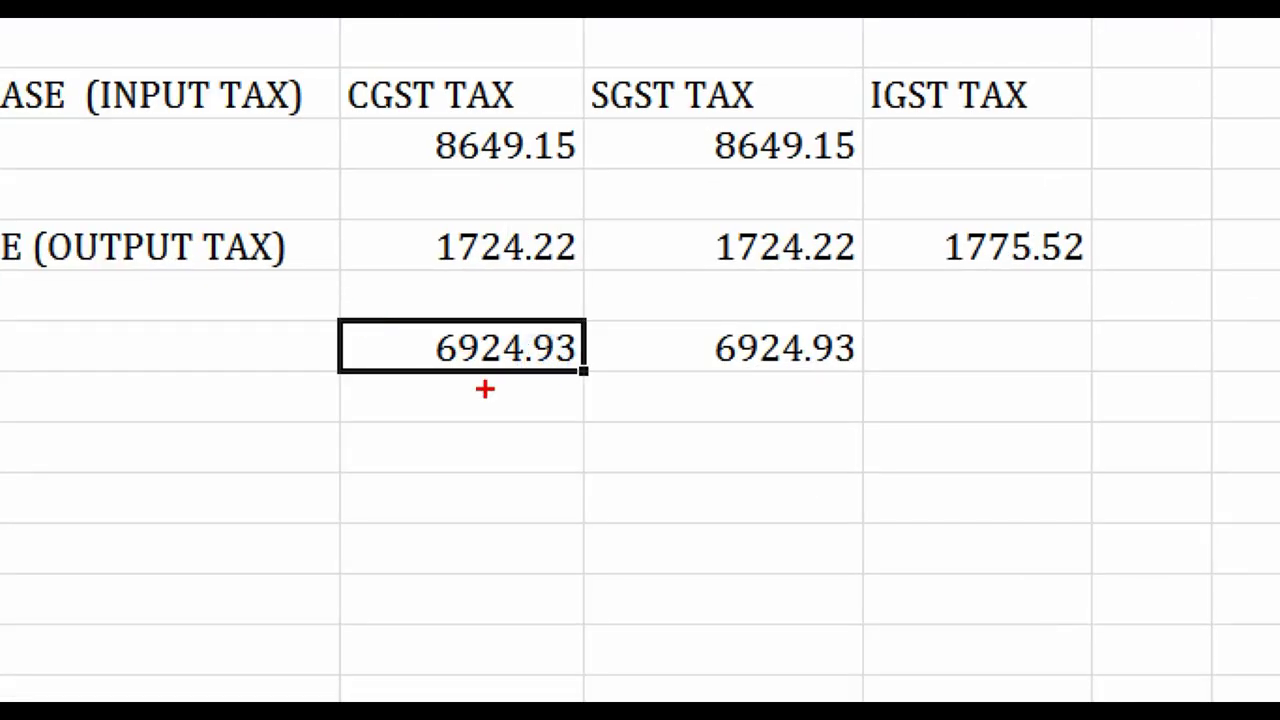
{"action": "type", "text": "="}
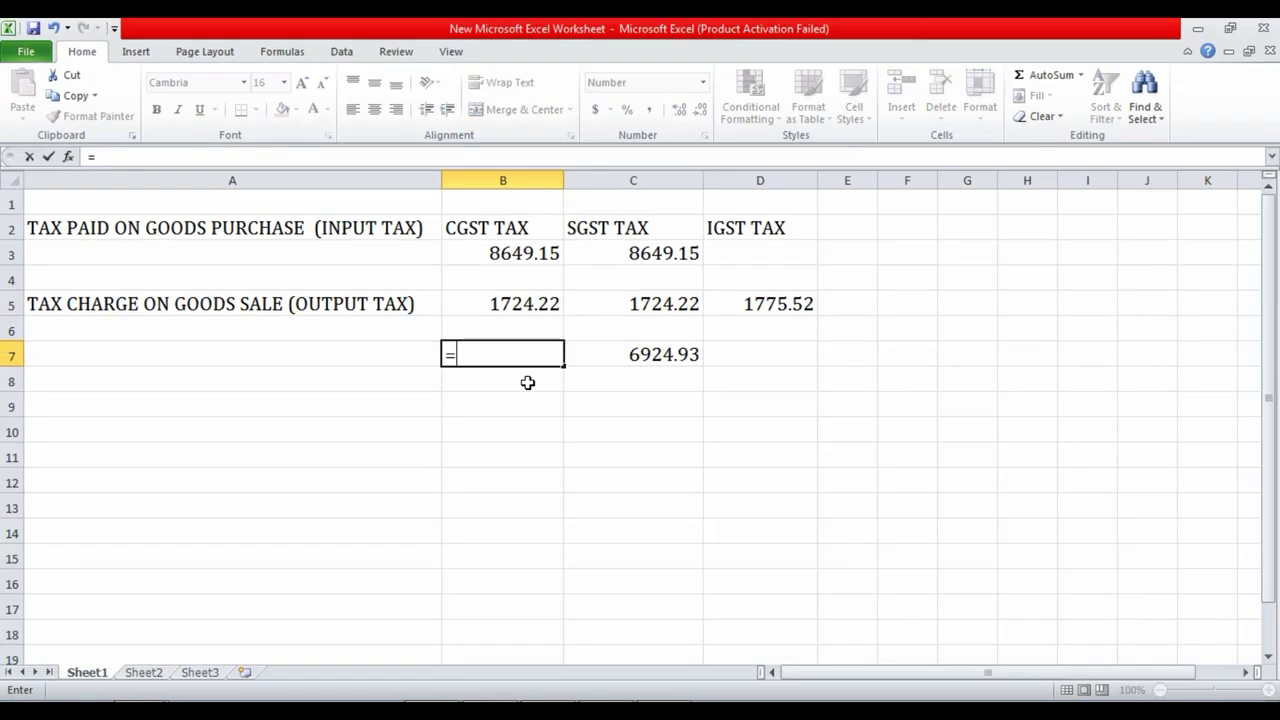
{"action": "key", "text": "Up"}
{"action": "key", "text": "Up"}
{"action": "type", "text": "-"}
{"action": "key", "text": "Up"}
{"action": "key", "text": "Up"}
{"action": "key", "text": "Return"}
Replace the SGST formula in C7 with +C5-C3 to subtract the input tax from the output tax
{"action": "key", "text": "Up"}
{"action": "key", "text": "Right"}
{"action": "type", "text": "+"}
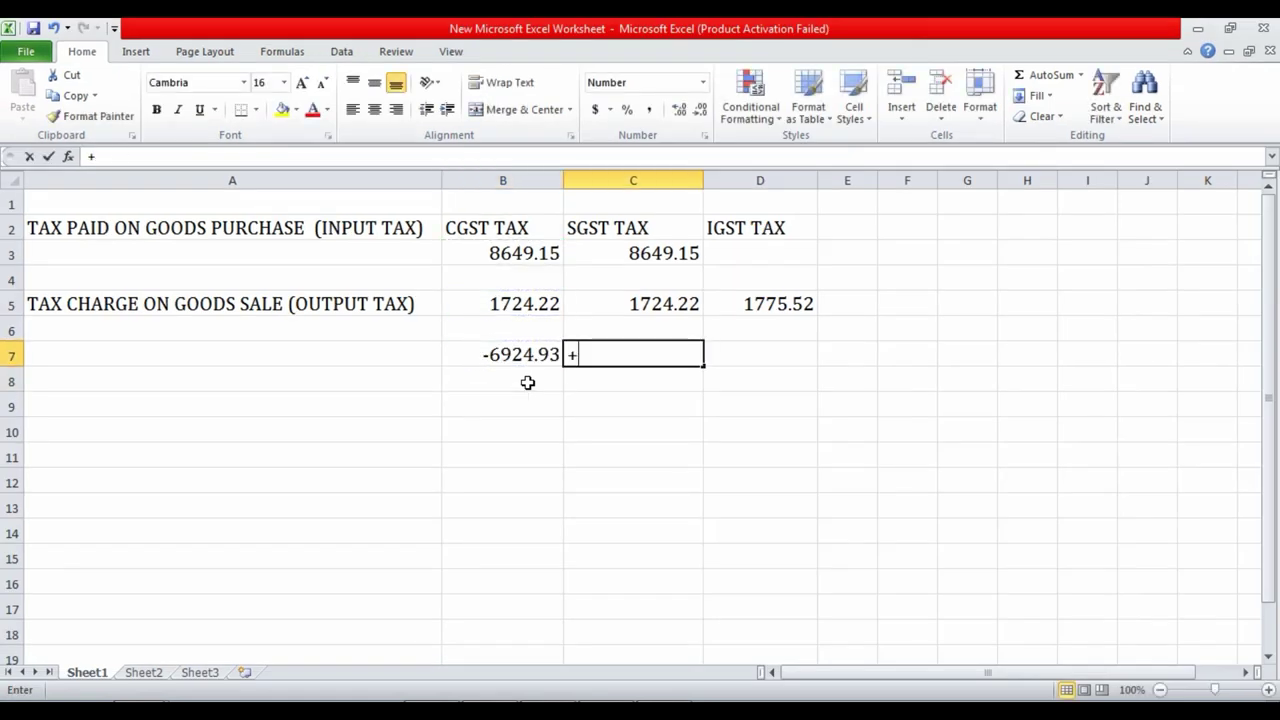
{"action": "key", "text": "Up"}
{"action": "key", "text": "Up"}
{"action": "type", "text": "-"}
{"action": "key", "text": "Up"}
{"action": "key", "text": "Up"}
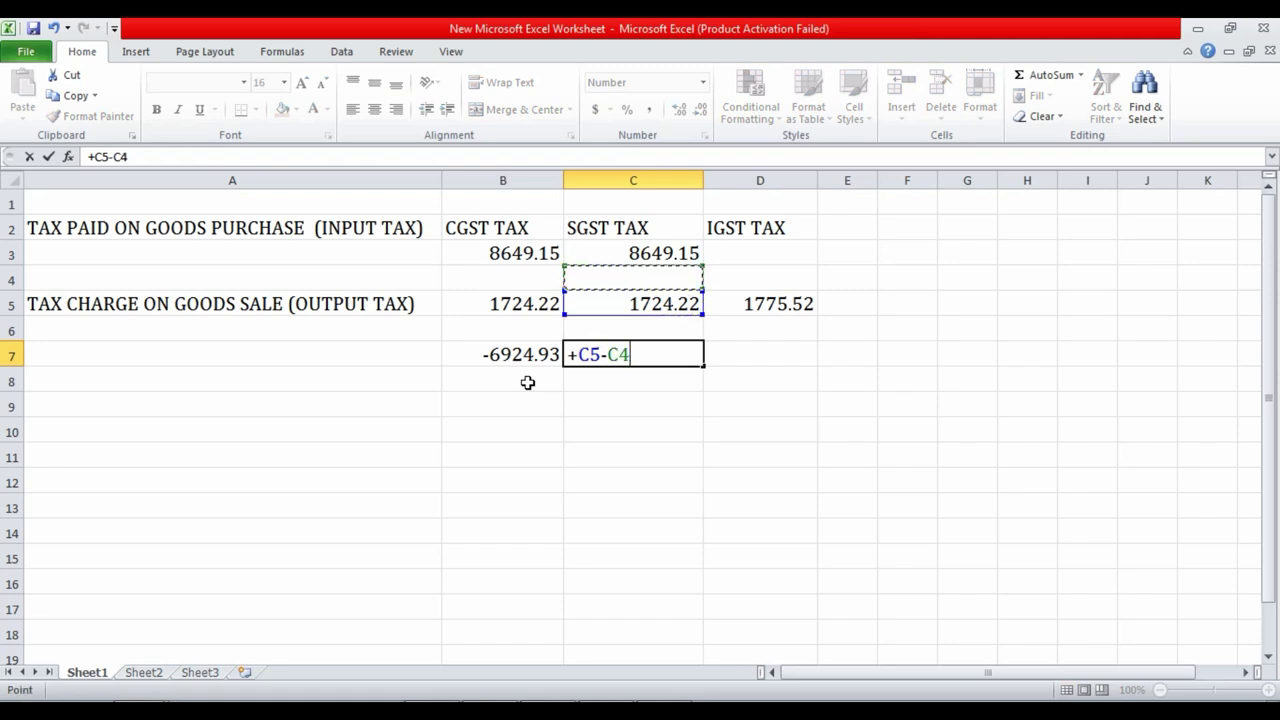
{"action": "key", "text": "Return"}
{"action": "key", "text": "Up"}
{"action": "key", "text": "Left"}
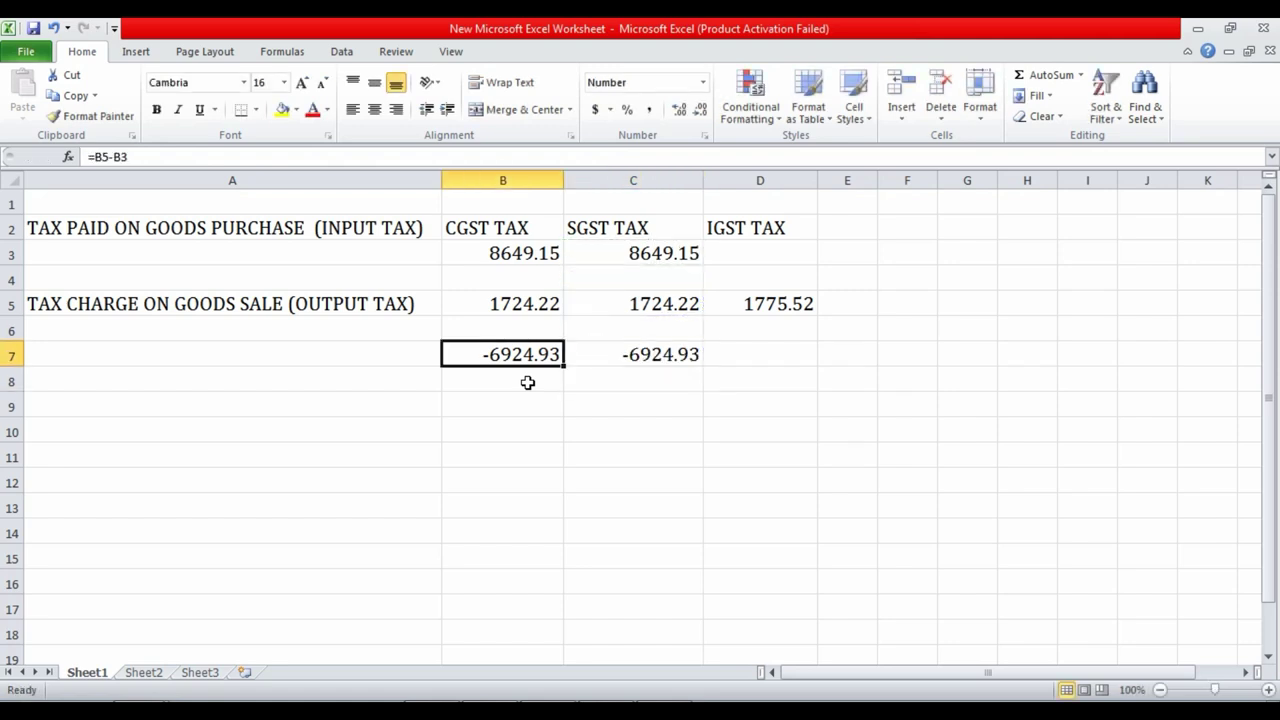
Compare the CGST output tax, input tax and difference, and examine the IGST output tax
{"action": "left_click", "coordinate": [533, 298]}
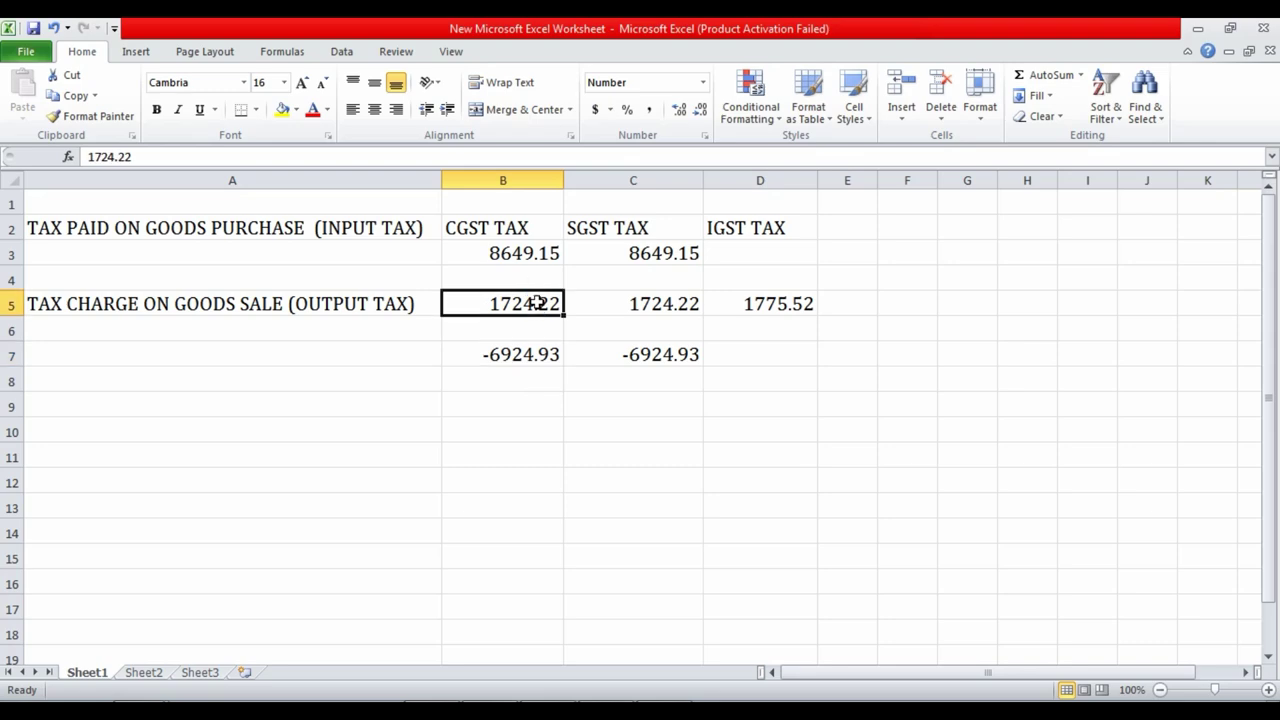
{"action": "left_click", "coordinate": [518, 256]}
{"action": "left_click", "coordinate": [523, 354]}
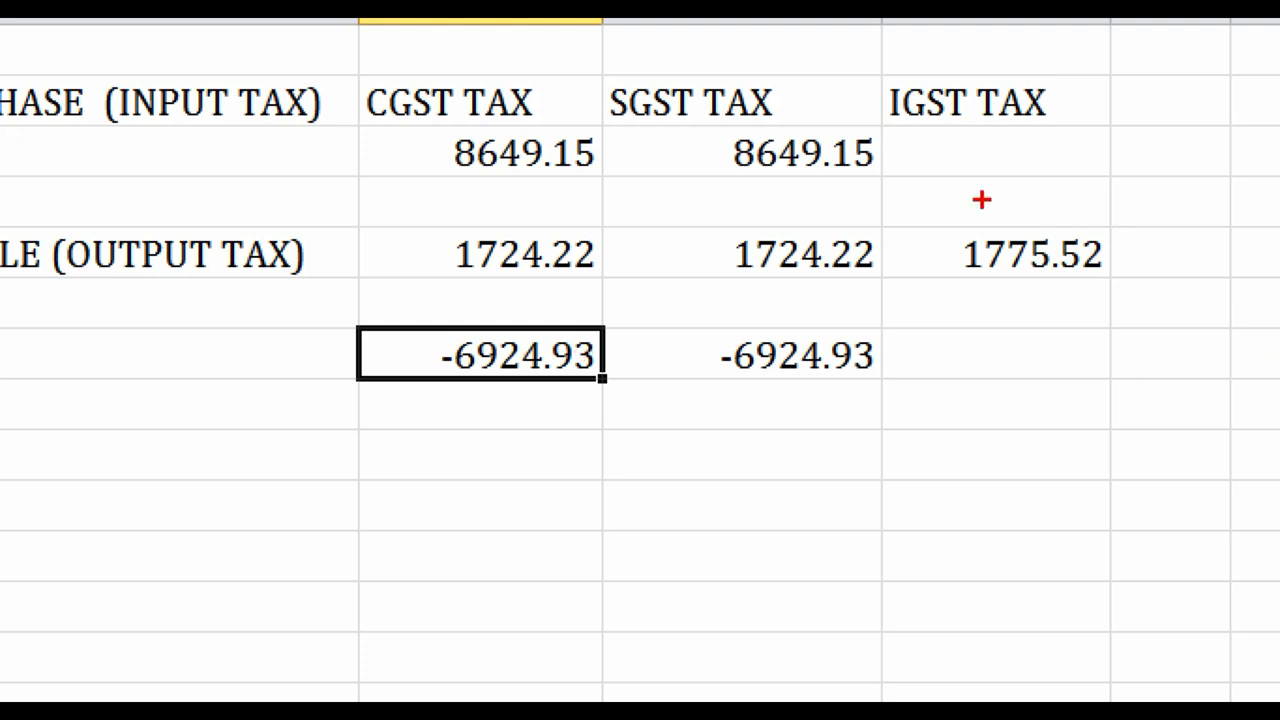
{"action": "mouse_move", "coordinate": [879, 213]}
{"action": "left_mouse_down"}
{"action": "mouse_move", "coordinate": [946, 257]}
{"action": "mouse_move", "coordinate": [1133, 277]}
{"action": "left_mouse_up"}
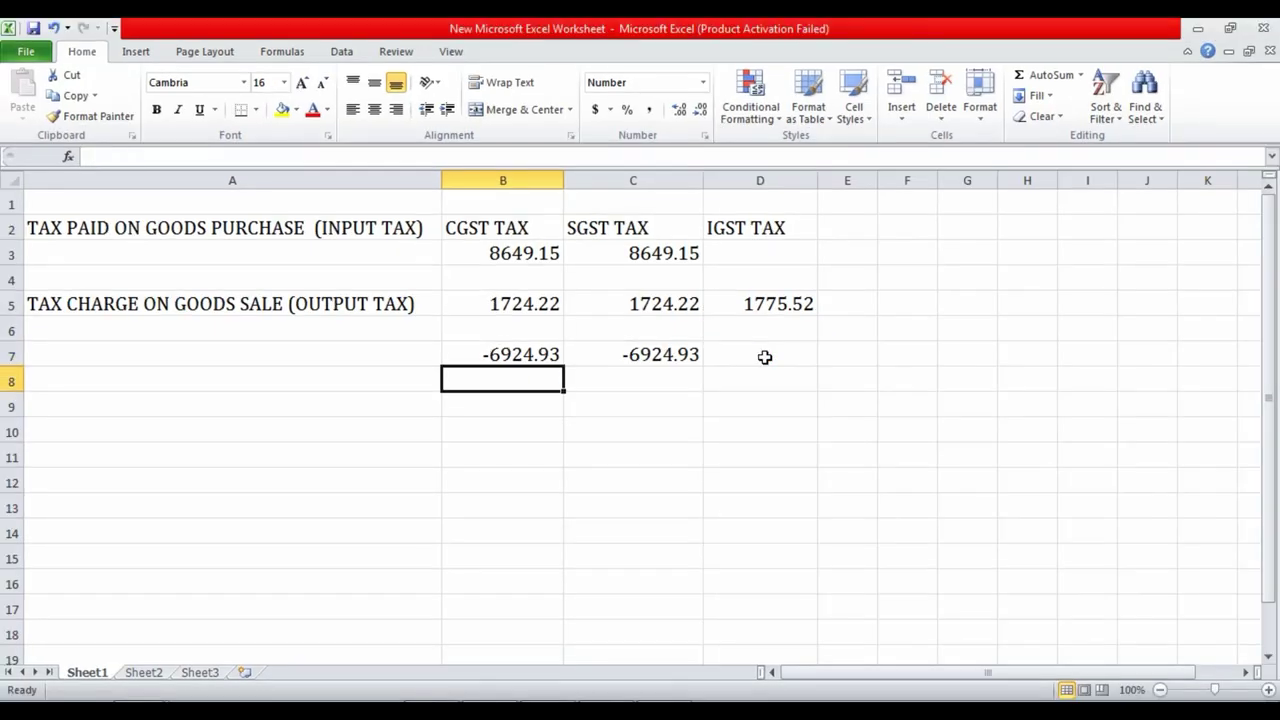
Calculate output IGST minus input IGST in D7 with the formula +D5-D3
{"action": "key", "text": "Return"}
{"action": "key", "text": "Right"}
{"action": "key", "text": "Right"}
{"action": "key", "text": "Right"}
{"action": "key", "text": "Up"}
{"action": "key", "text": "Left"}
{"action": "type", "text": "+"}
{"action": "key", "text": "Up"}
{"action": "key", "text": "Up"}
{"action": "type", "text": "-"}
{"action": "key", "text": "Up"}
{"action": "key", "text": "Up"}
{"action": "key", "text": "Up"}
{"action": "key", "text": "Up"}
{"action": "key", "text": "Return"}
{"action": "key", "text": "Up"}
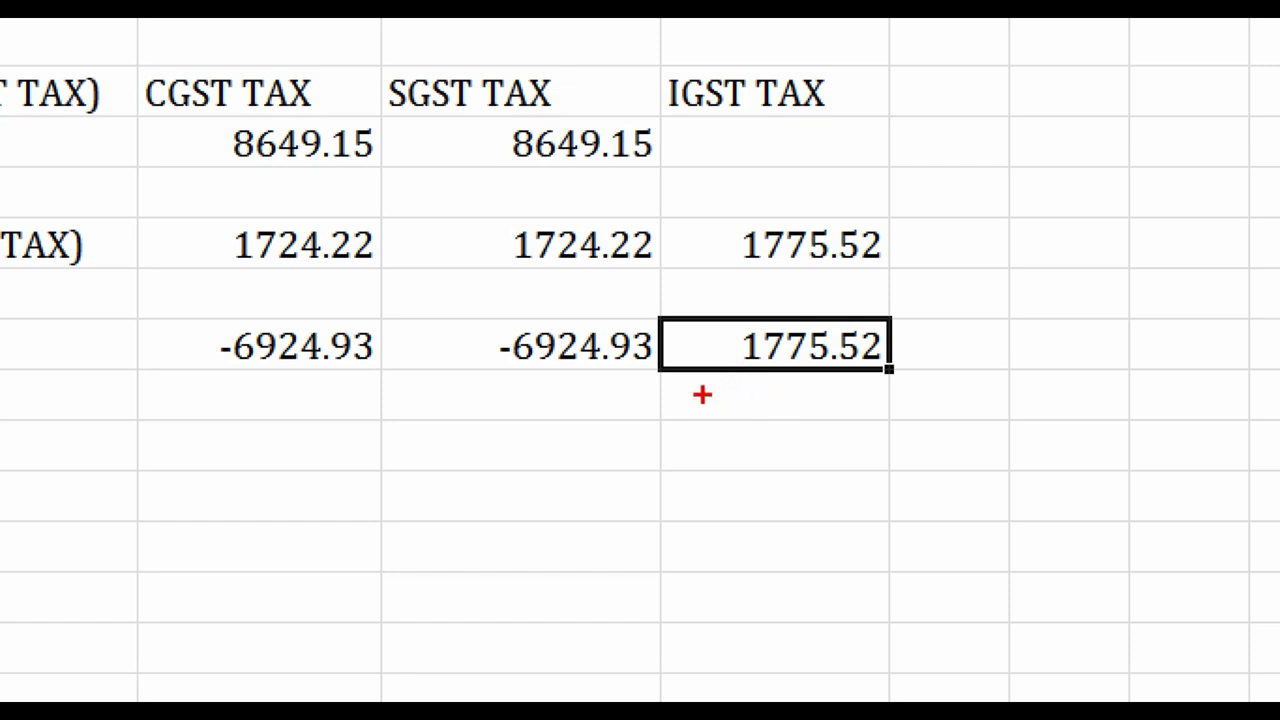
{"action": "mouse_move", "coordinate": [706, 394]}
{"action": "left_mouse_down"}
{"action": "mouse_move", "coordinate": [414, 503]}
{"action": "mouse_move", "coordinate": [86, 271]}
{"action": "mouse_move", "coordinate": [336, 502]}
{"action": "mouse_move", "coordinate": [412, 330]}
{"action": "mouse_move", "coordinate": [222, 264]}
{"action": "mouse_move", "coordinate": [98, 356]}
{"action": "left_mouse_up"}
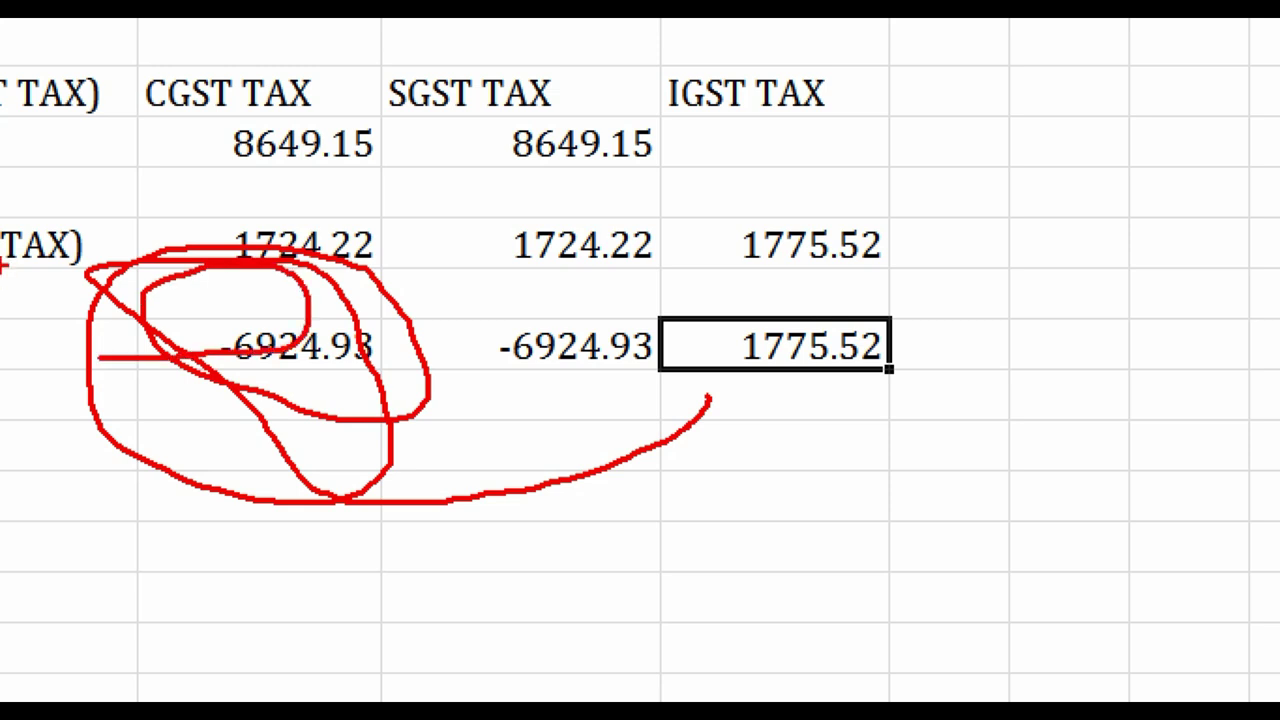
{"action": "key", "text": "e"}
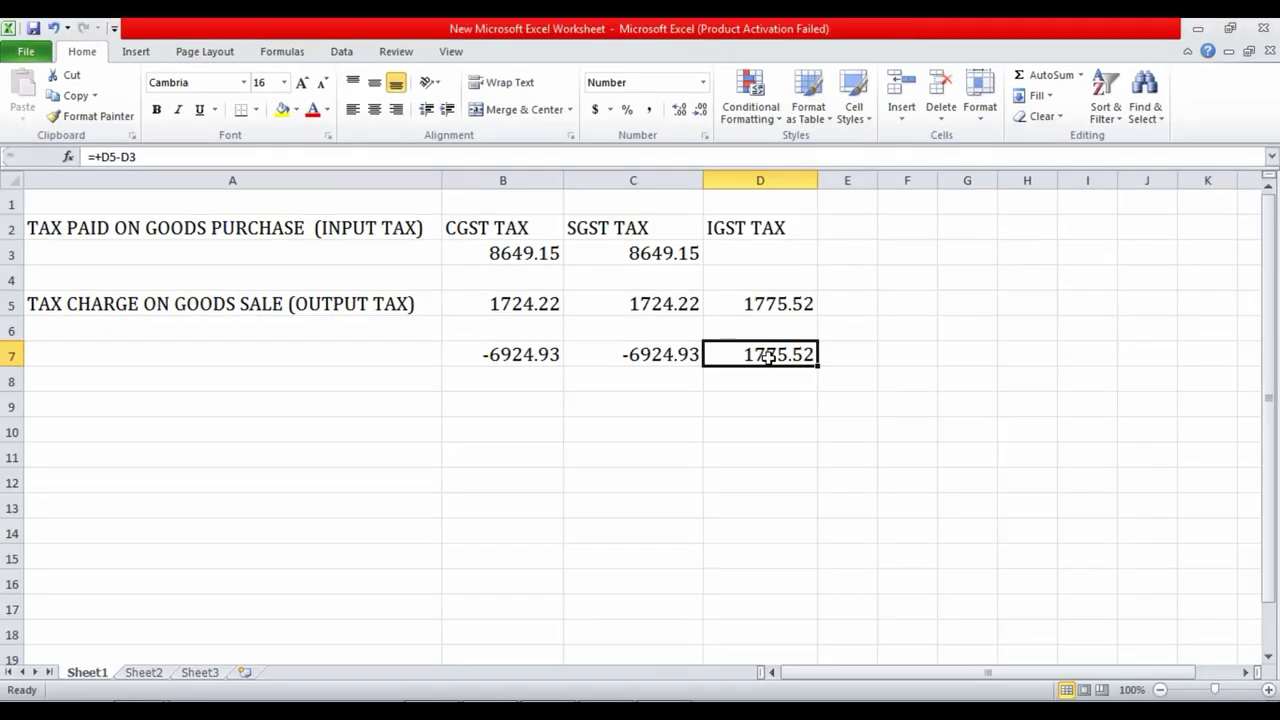
{"action": "key", "text": "Down"}
{"action": "key", "text": "Left"}
{"action": "key", "text": "Left"}
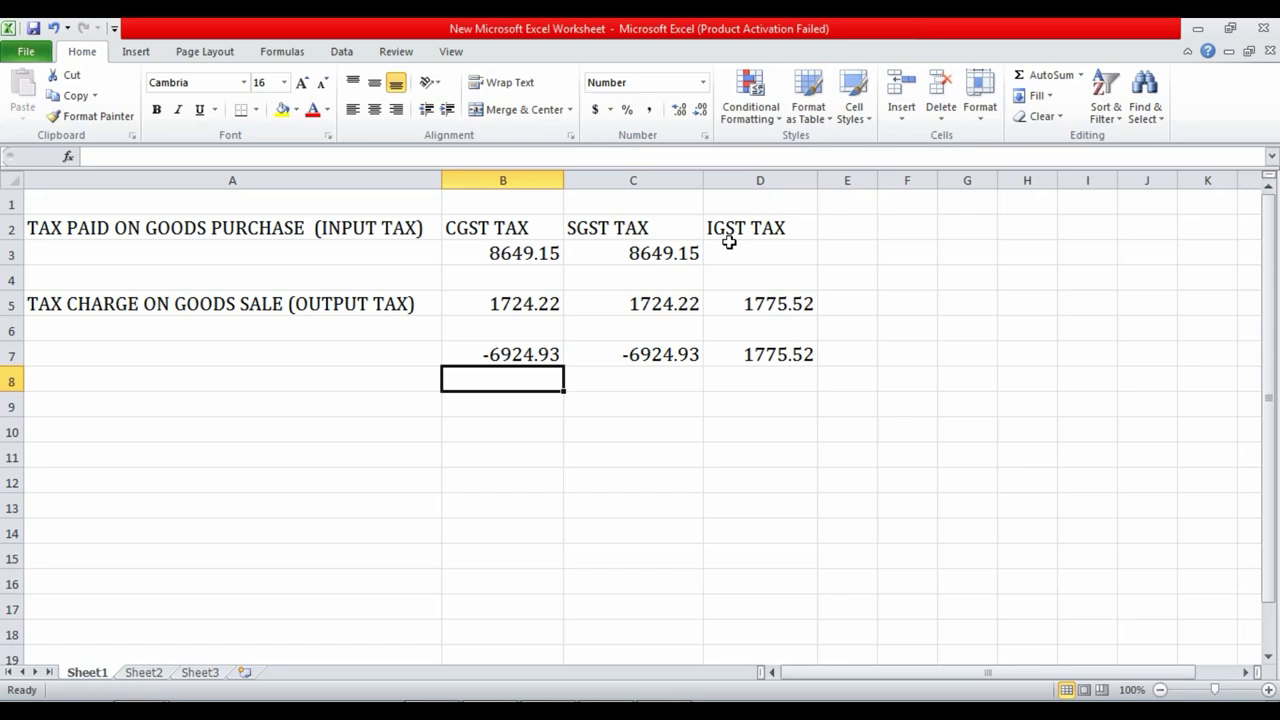
Enter 1775.52 as the CGST adjustment in B8 and 0 as the SGST adjustment in C8
{"action": "type", "text": "1775.52"}
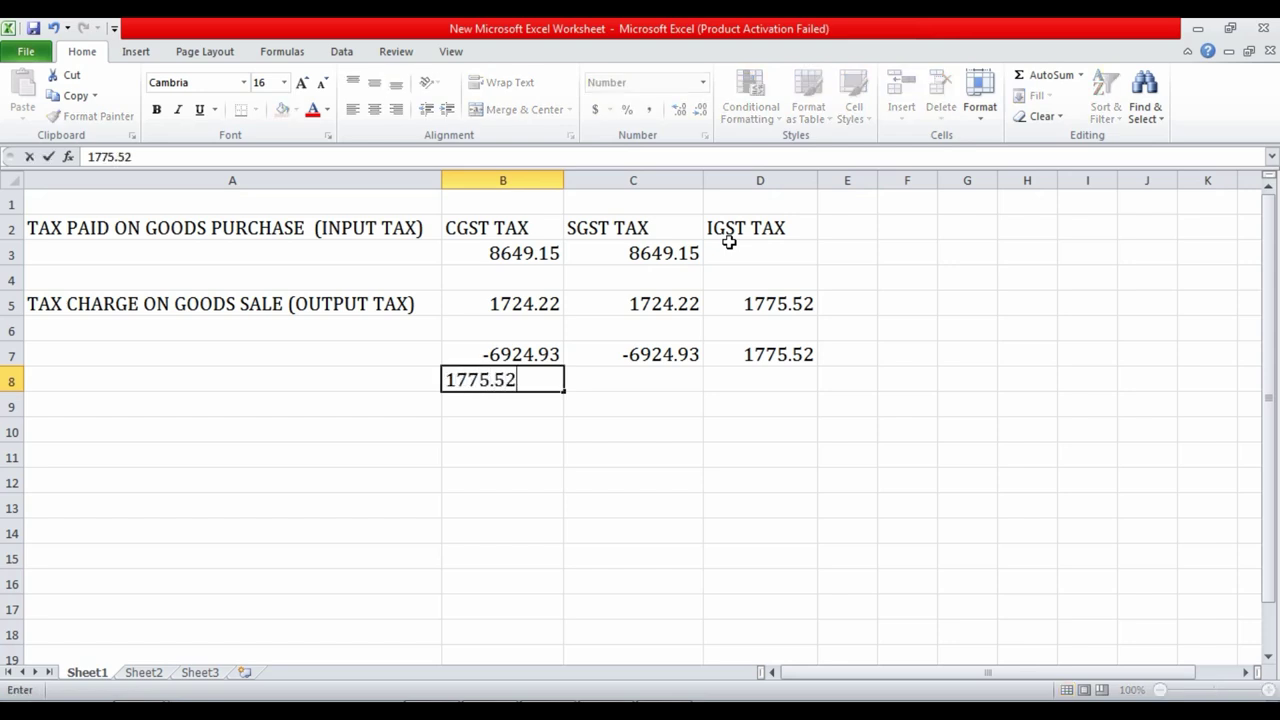
{"action": "key", "text": "Return"}
{"action": "key", "text": "Right"}
{"action": "key", "text": "Up"}
{"action": "type", "text": "0"}
{"action": "key", "text": "Return"}
{"action": "key", "text": "Up"}
{"action": "key", "text": "Right"}
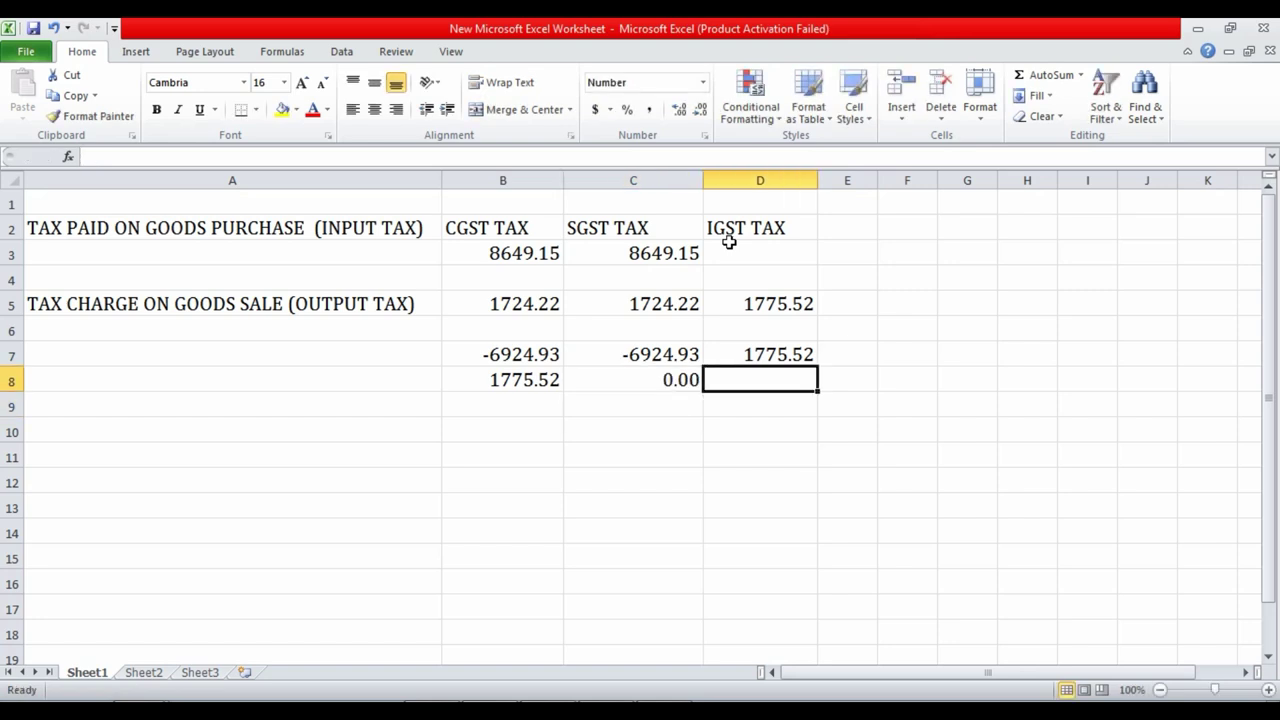
Try to calculate the adjusted CGST balance in B9 by subtracting B8 from B7
{"action": "key", "text": "Left"}
{"action": "key", "text": "Down"}
{"action": "key", "text": "Left"}
{"action": "type", "text": "+"}
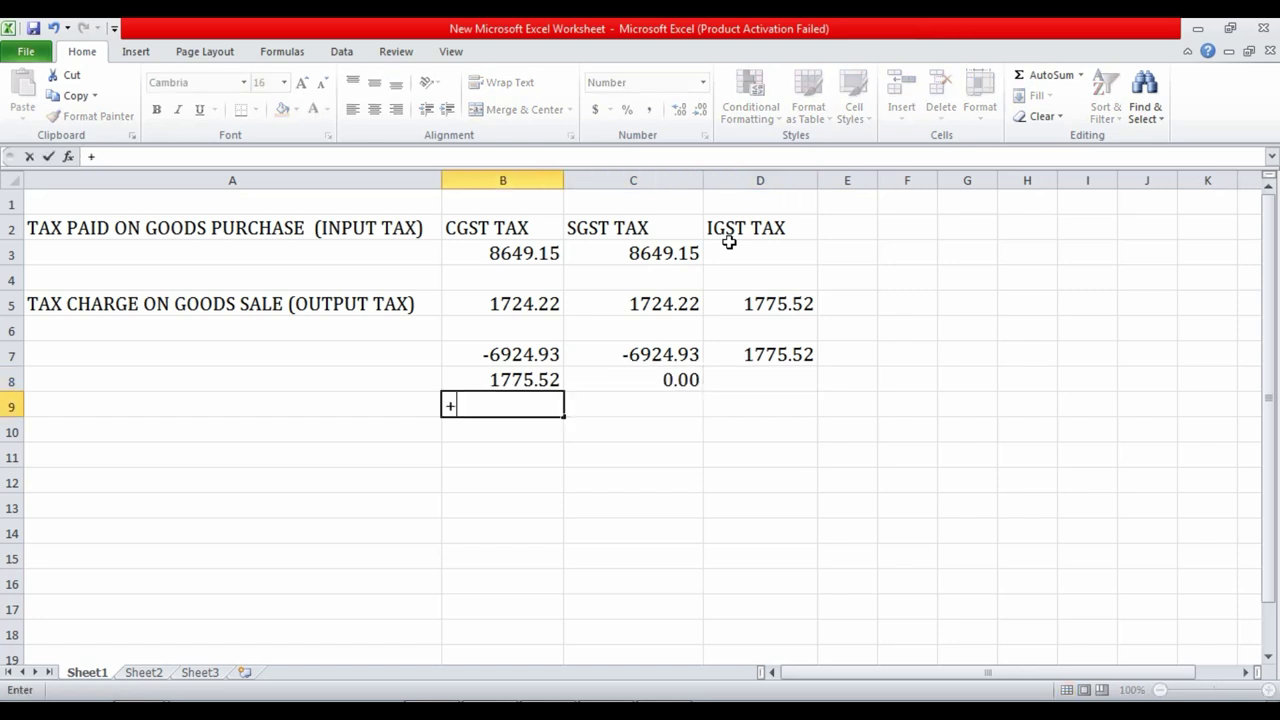
{"action": "key", "text": "Up"}
{"action": "key", "text": "Up"}
{"action": "type", "text": "-"}
{"action": "key", "text": "Up"}
{"action": "key", "text": "Return"}
Replace the B9 formula with +B7+B8 to add the adjustment to the CGST balance
{"action": "key", "text": "Up"}
{"action": "type", "text": "+"}
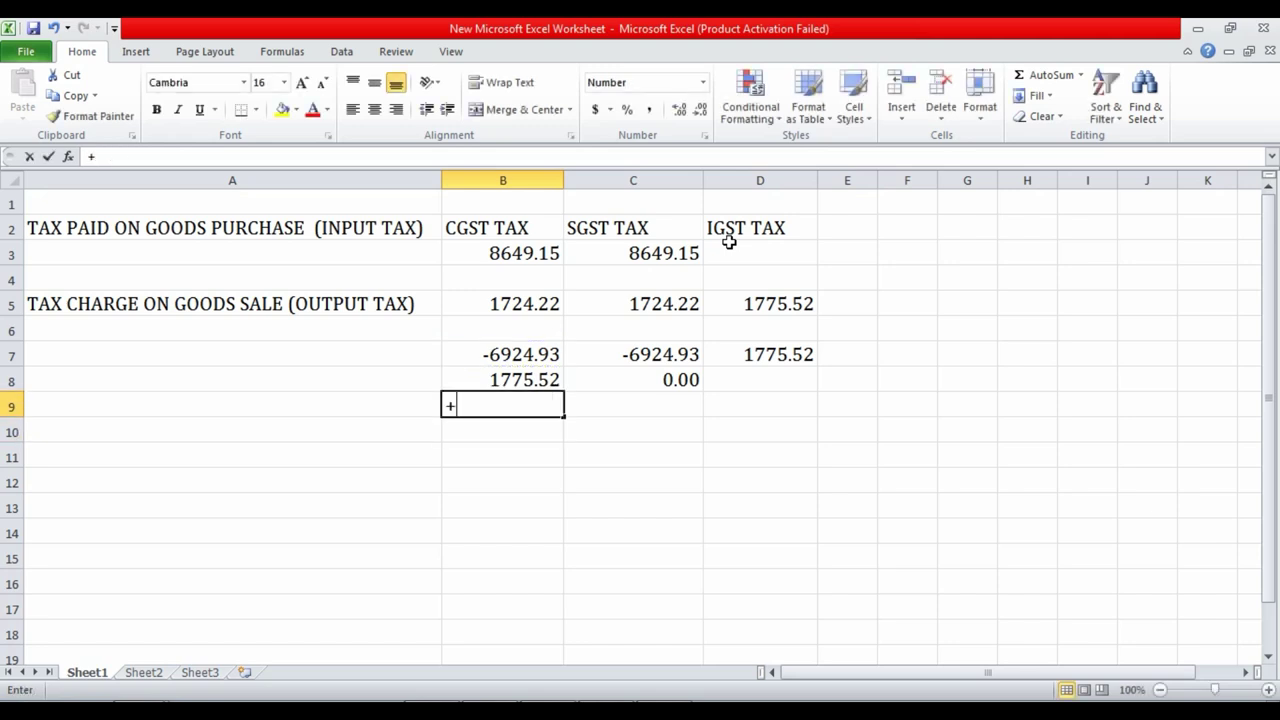
{"action": "key", "text": "Up"}
{"action": "key", "text": "Up"}
{"action": "type", "text": "+"}
{"action": "key", "text": "Up"}
{"action": "key", "text": "Return"}
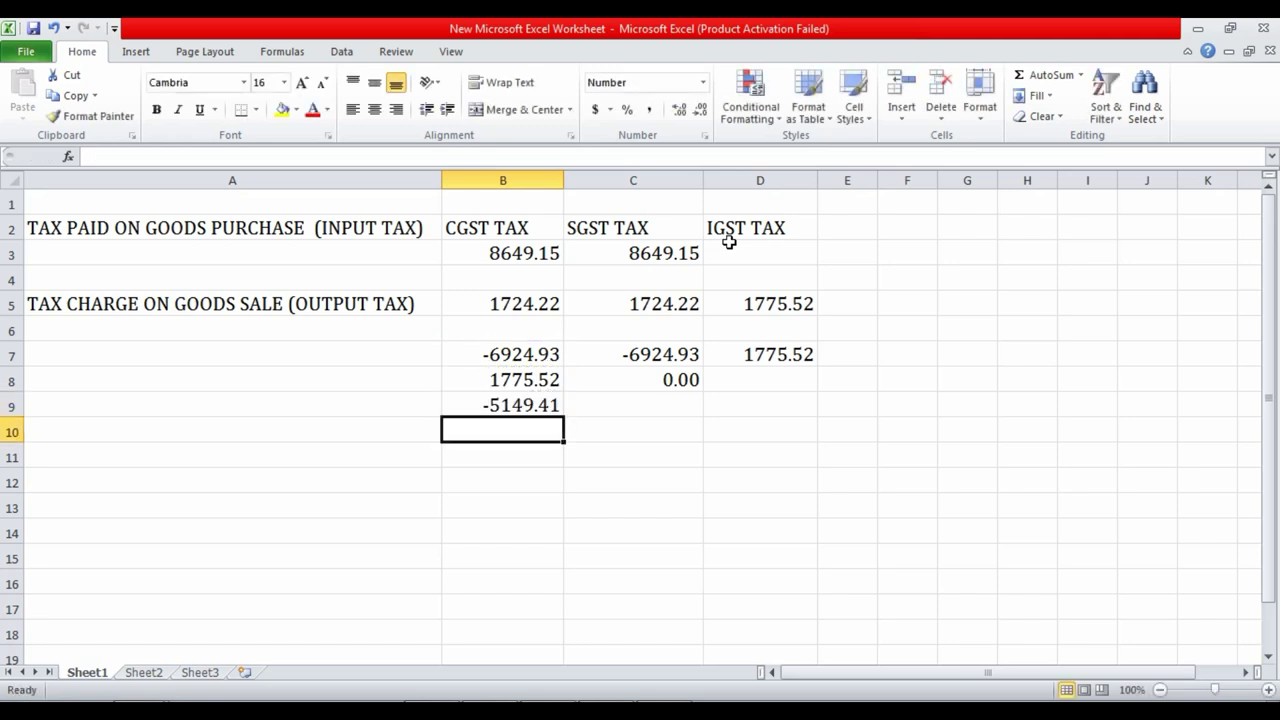
Calculate the adjusted SGST balance in C9 with the formula +C7+C8
{"action": "key", "text": "Up"}
{"action": "key", "text": "Right"}
{"action": "key", "text": "Right"}
{"action": "key", "text": "Left"}
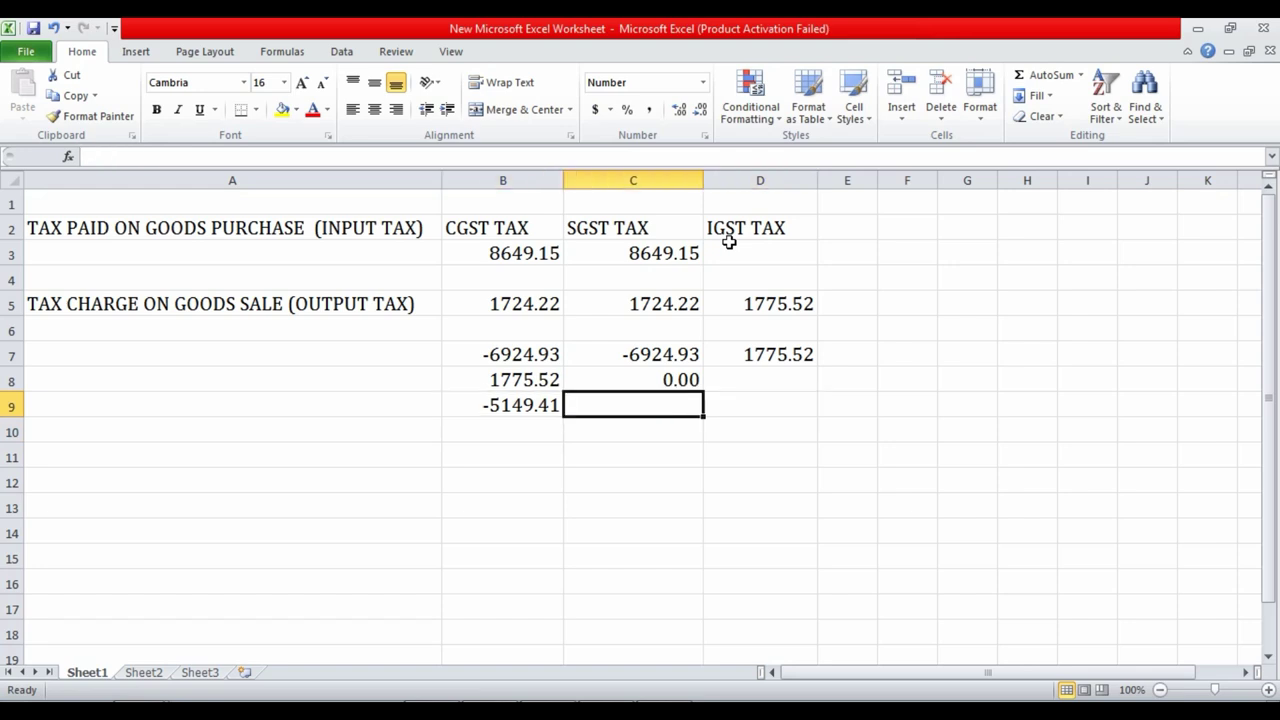
{"action": "type", "text": "+"}
{"action": "key", "text": "Up"}
{"action": "key", "text": "Up"}
{"action": "type", "text": "+"}
{"action": "key", "text": "Up"}
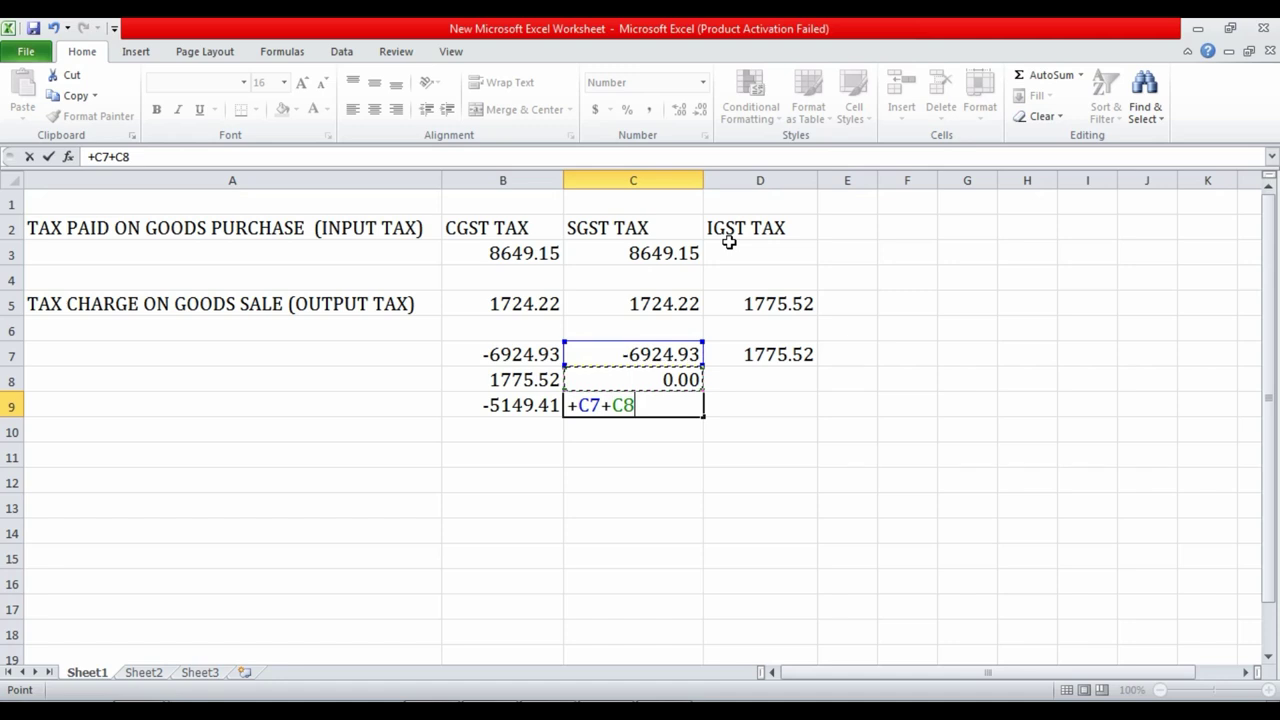
{"action": "key", "text": "Return"}
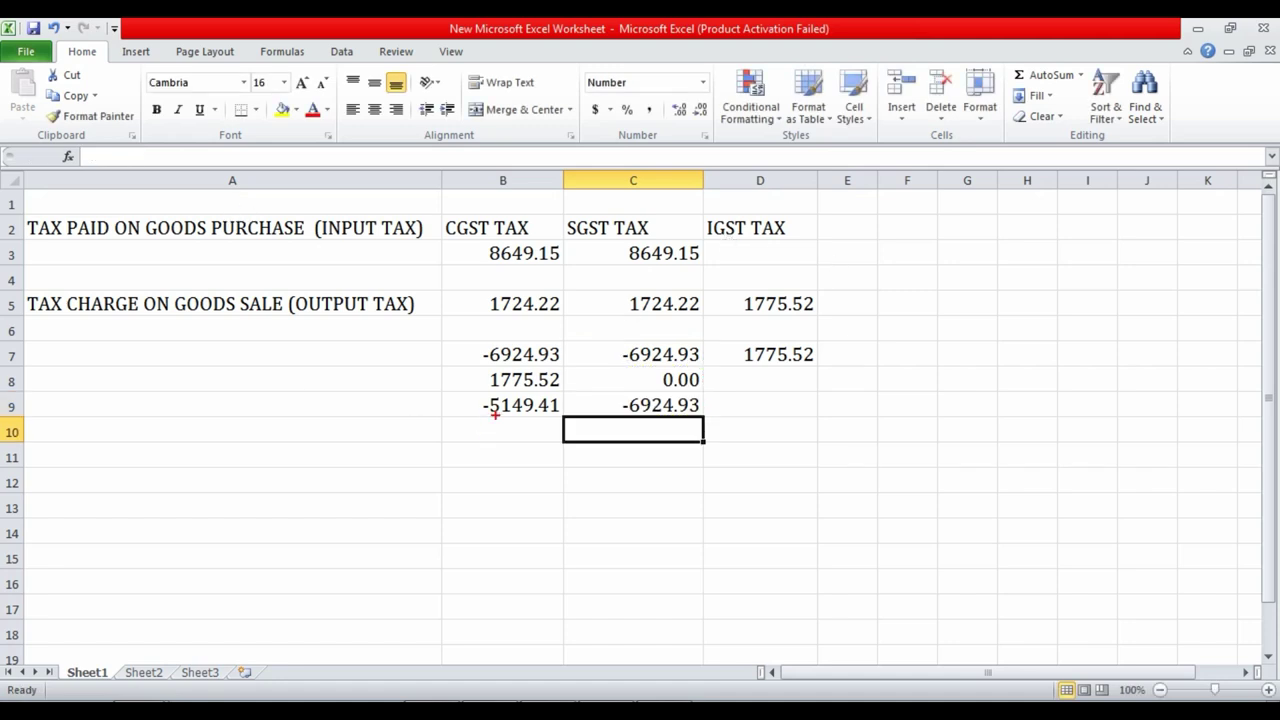
Examine the adjusted CGST and SGST balances in row 9 and the IGST amounts in column D
{"action": "left_click", "coordinate": [548, 431]}
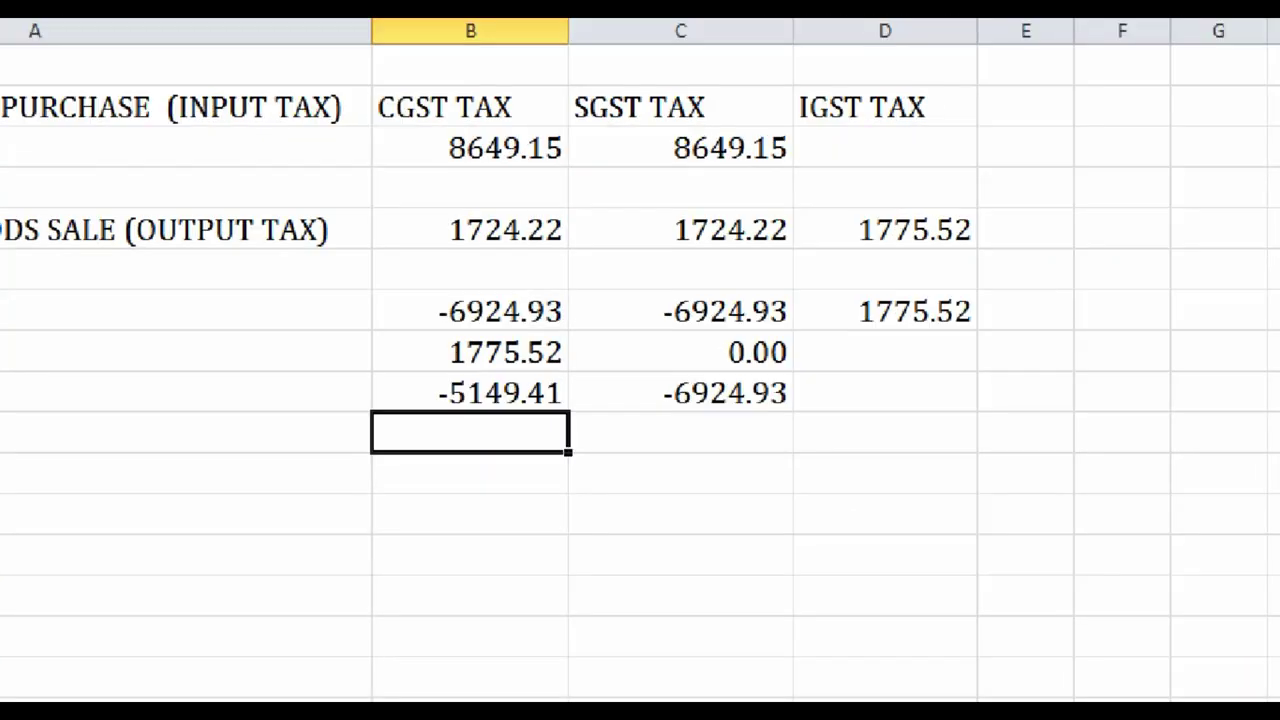
{"action": "left_click", "coordinate": [553, 422]}
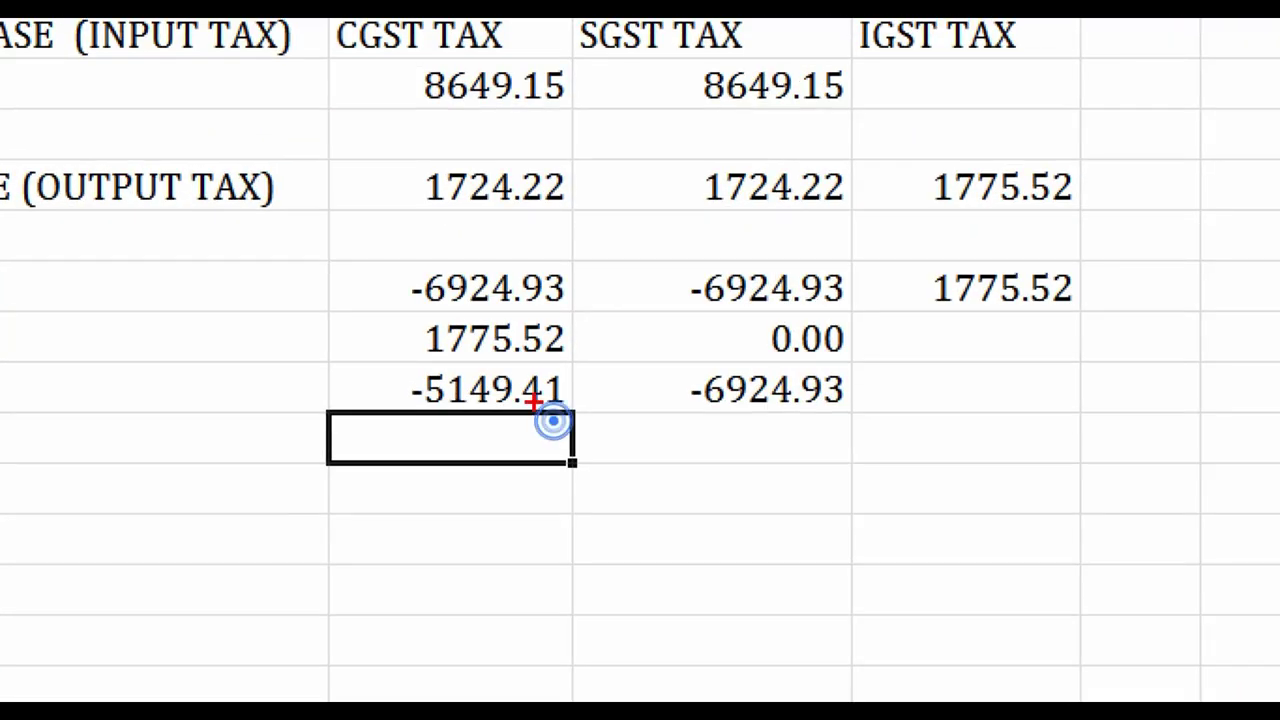
{"action": "mouse_move", "coordinate": [317, 360]}
{"action": "left_mouse_down"}
{"action": "mouse_move", "coordinate": [484, 408]}
{"action": "mouse_move", "coordinate": [584, 418]}
{"action": "left_mouse_up"}
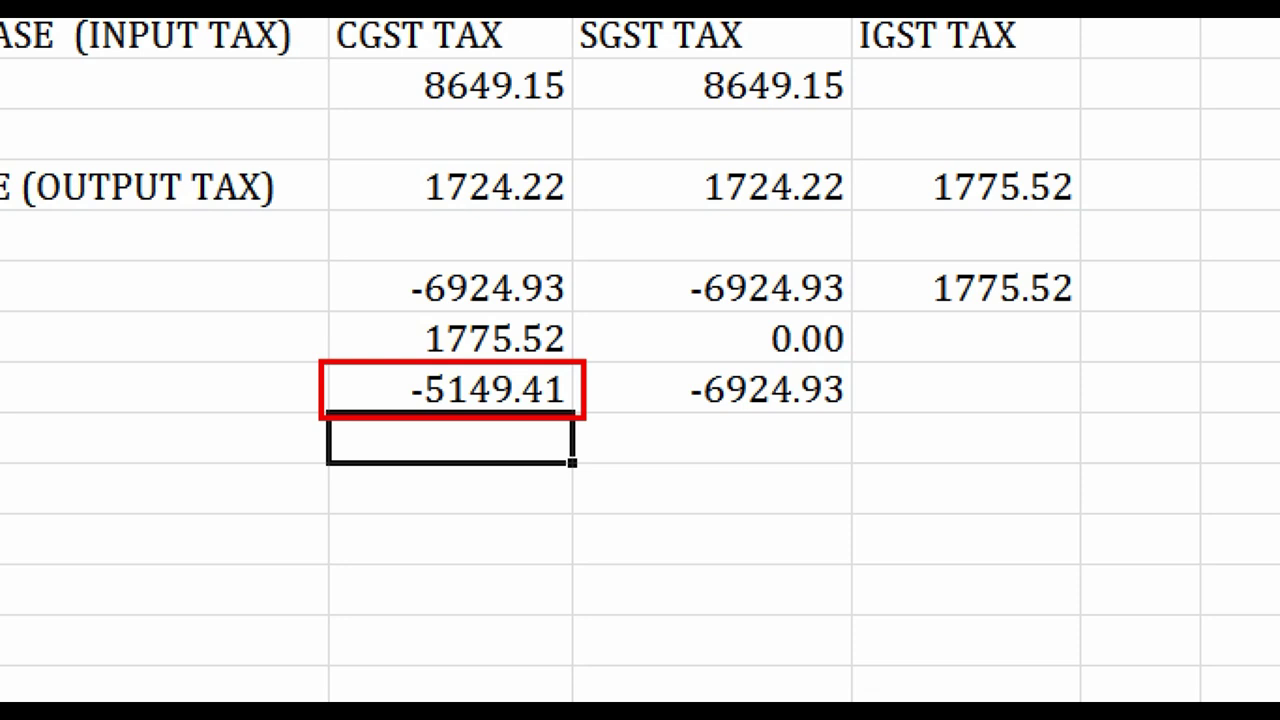
{"action": "mouse_move", "coordinate": [642, 359]}
{"action": "left_mouse_down"}
{"action": "mouse_move", "coordinate": [729, 404]}
{"action": "mouse_move", "coordinate": [865, 416]}
{"action": "left_mouse_up"}
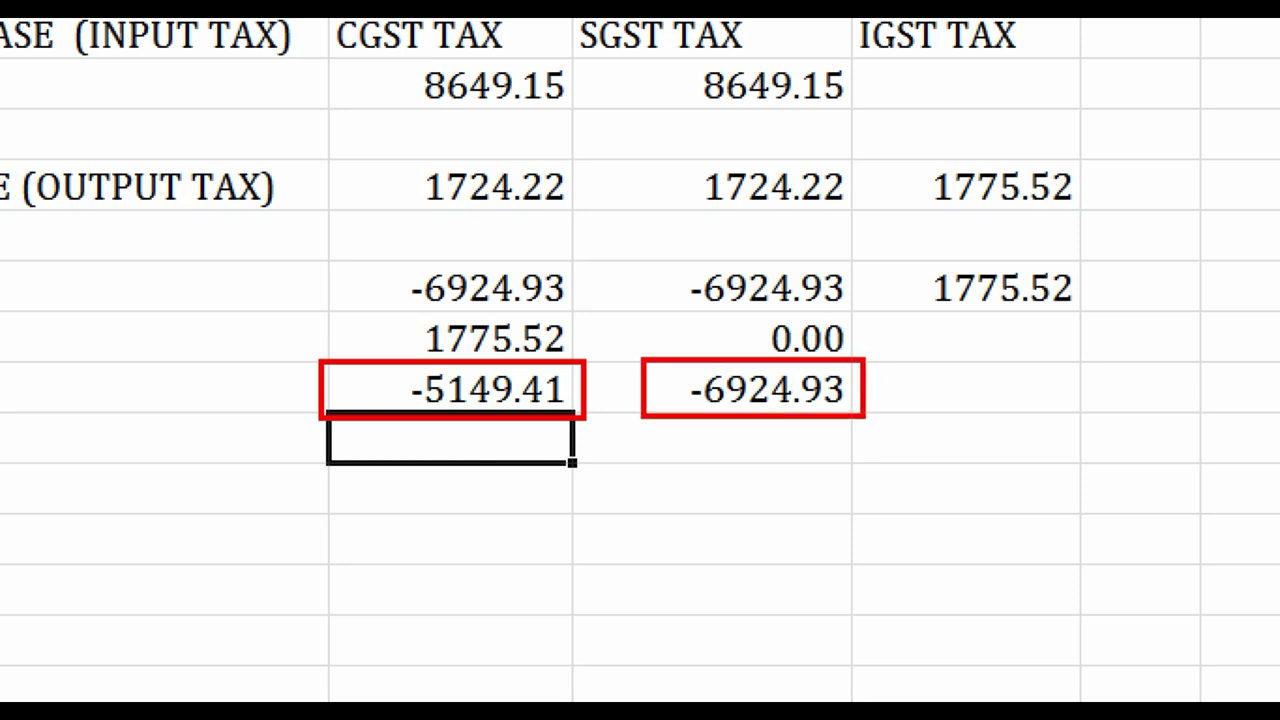
{"action": "mouse_move", "coordinate": [906, 143]}
{"action": "left_mouse_down"}
{"action": "mouse_move", "coordinate": [1090, 340]}
{"action": "mouse_move", "coordinate": [1125, 336]}
{"action": "left_mouse_up"}
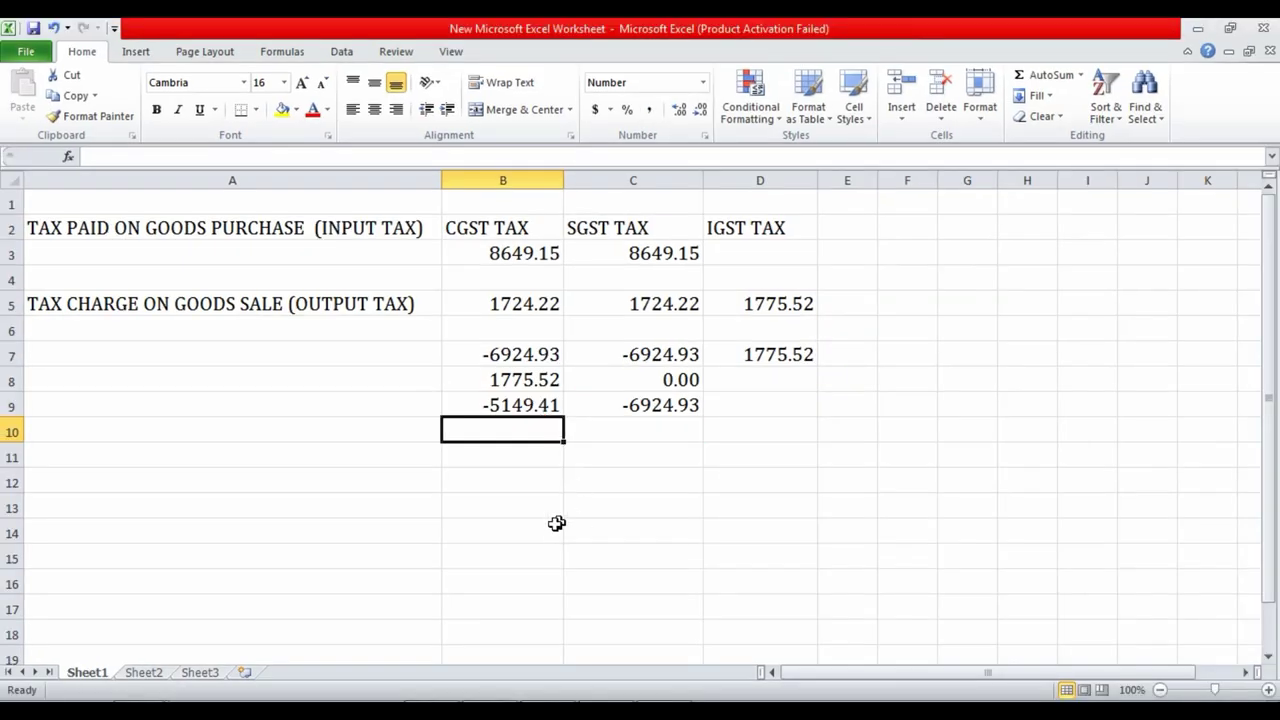
Switch to TallyPrime, leave the open report and start a new journal voucher
{"action": "key", "text": "alt+Tab"}
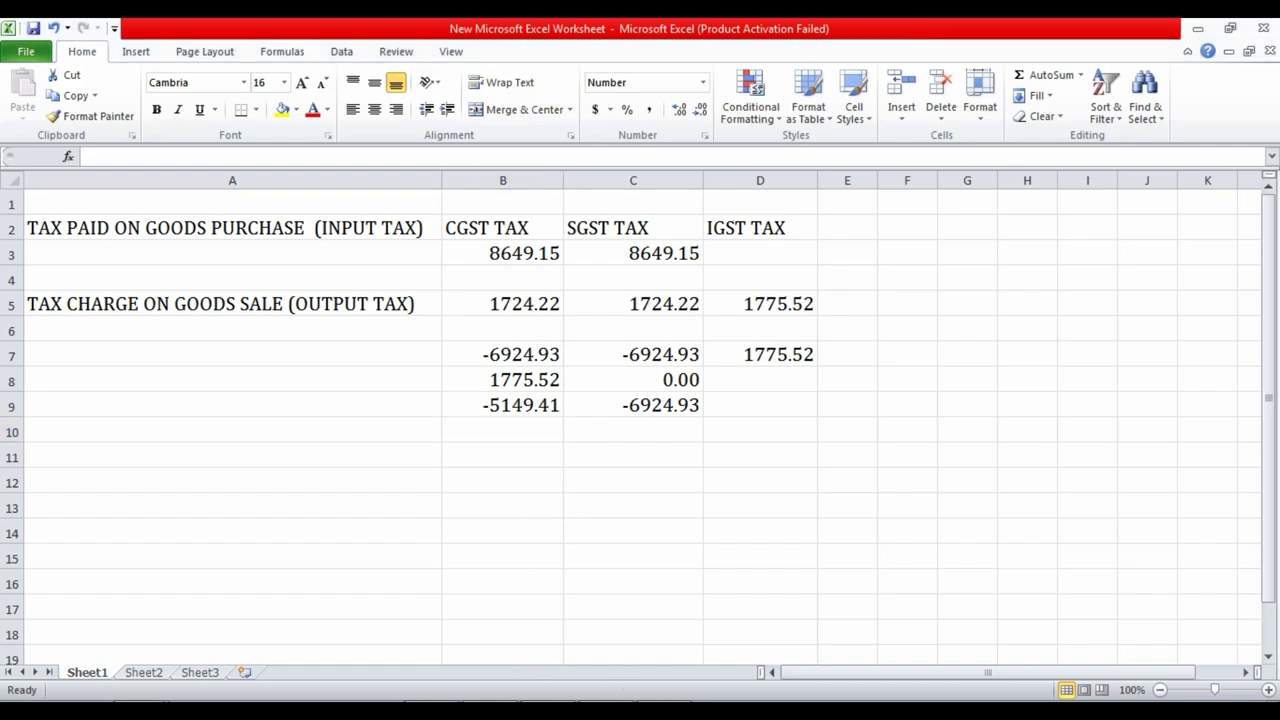
{"action": "key", "text": "Escape"}
{"action": "key", "text": "Escape"}
{"action": "key", "text": "Escape"}
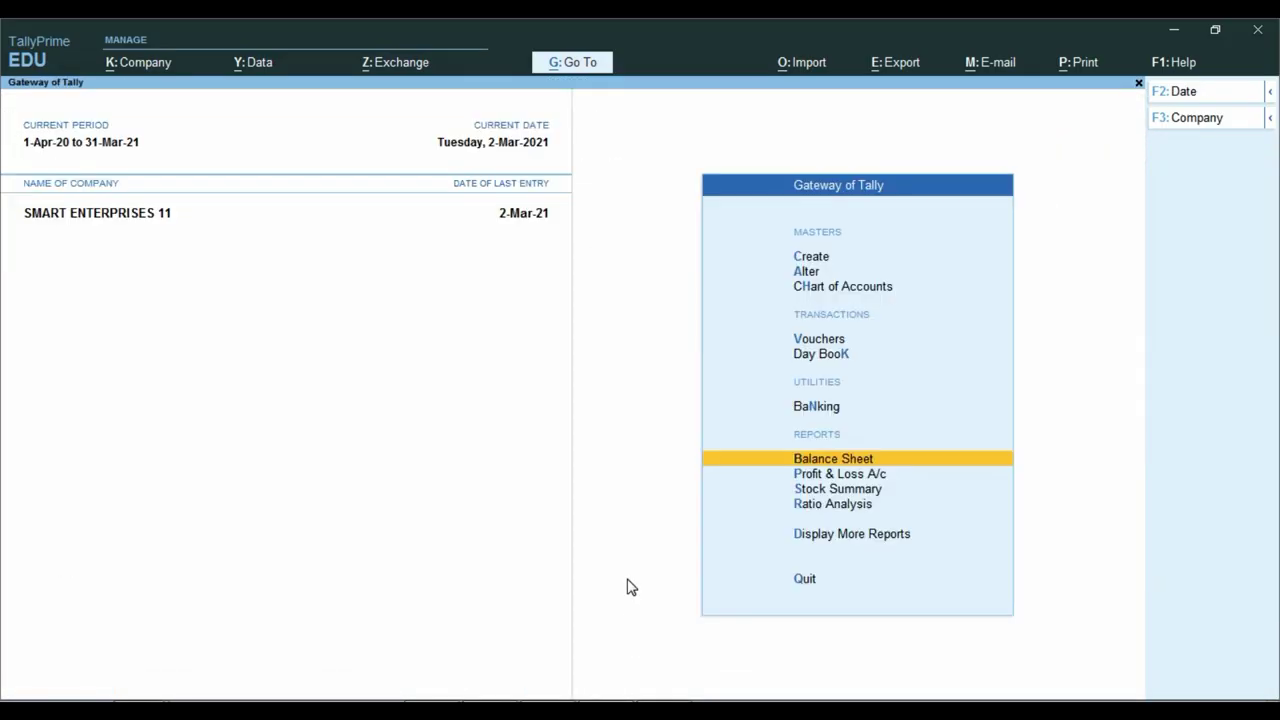
{"action": "key", "text": "Up"}
{"action": "key", "text": "Up"}
{"action": "key", "text": "Up"}
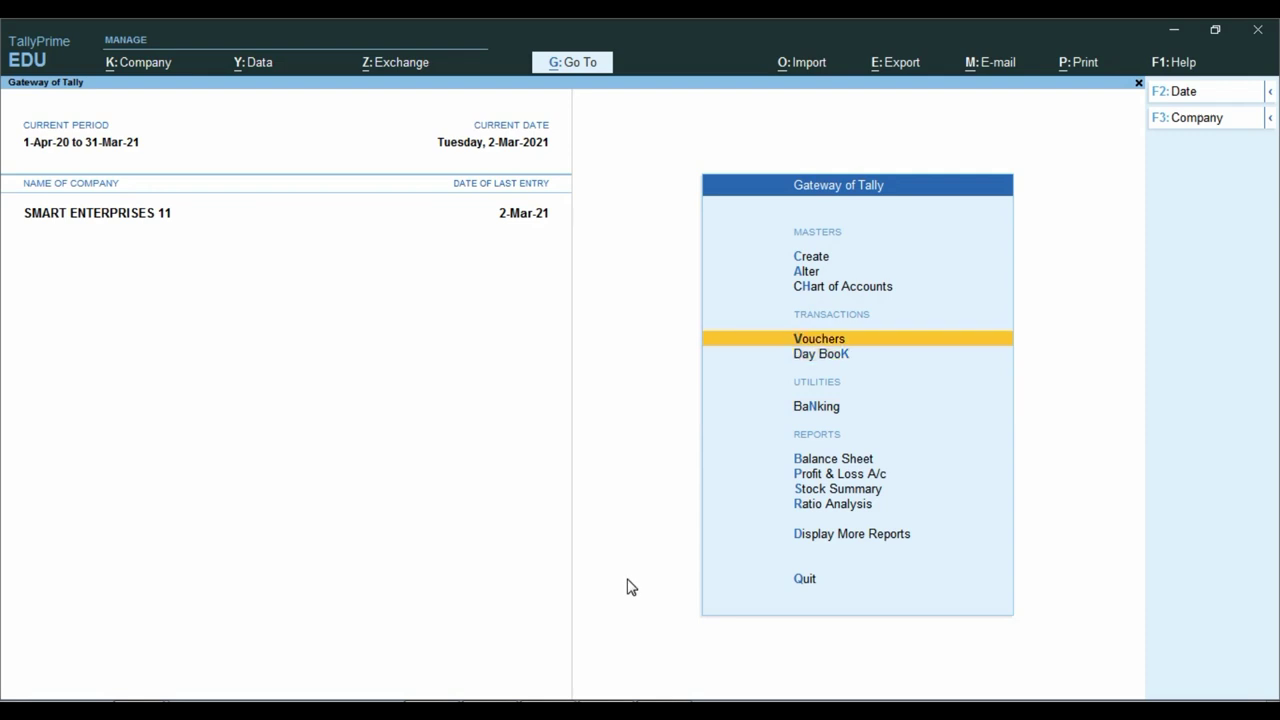
{"action": "key", "text": "Return"}
{"action": "key", "text": "F7"}
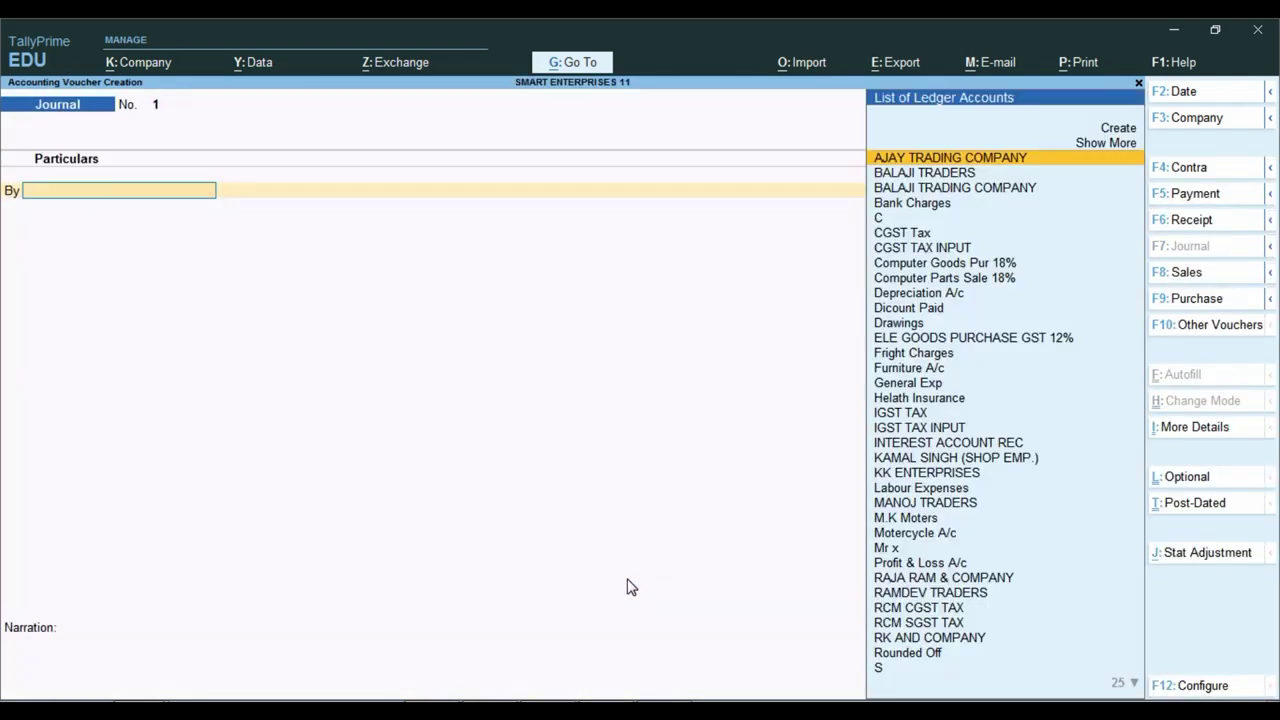
Debit the IGST TAX ledger with 1775.52 in the journal voucher
{"action": "type", "text": "IG"}
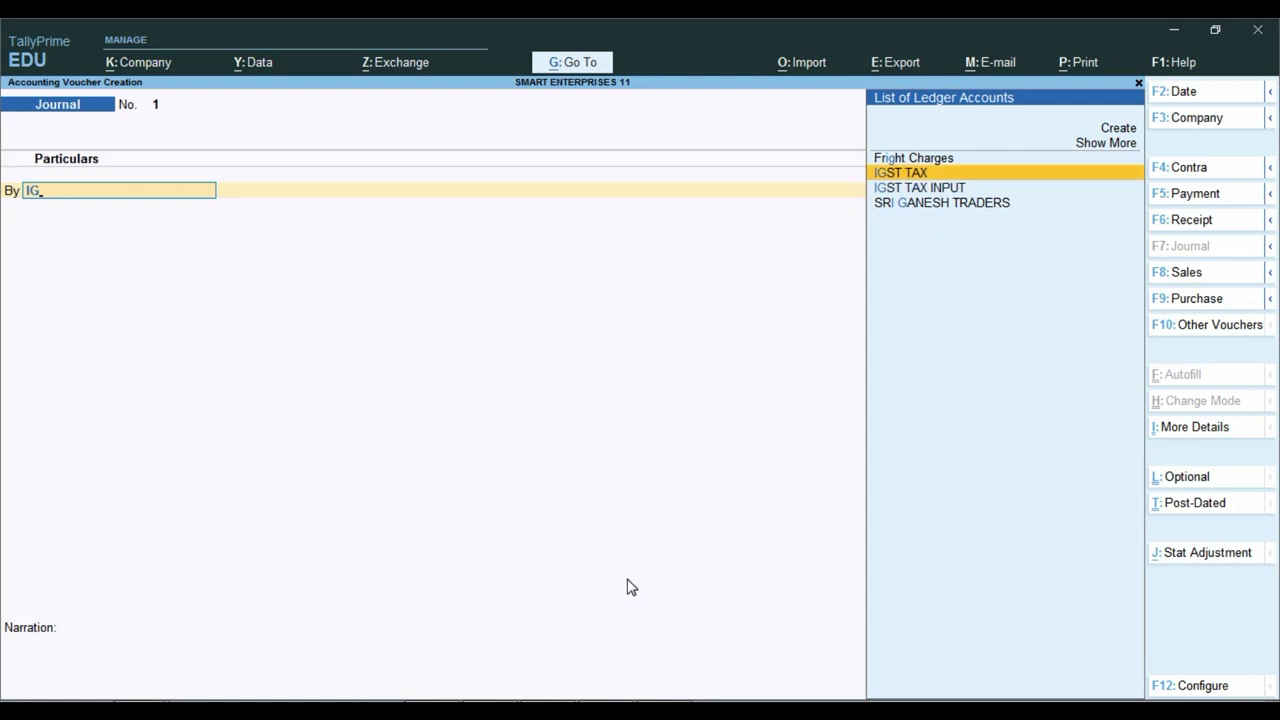
{"action": "key", "text": "Return"}
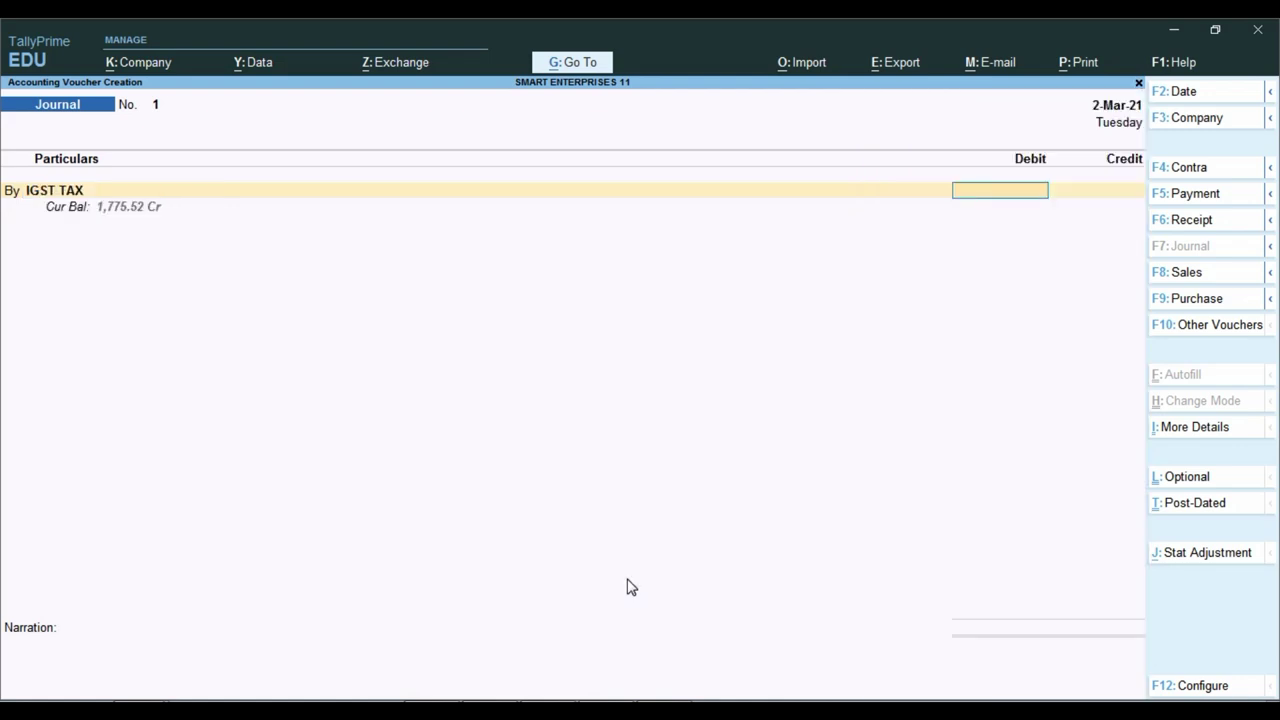
{"action": "type", "text": "1775.52"}
{"action": "key", "text": "Return"}
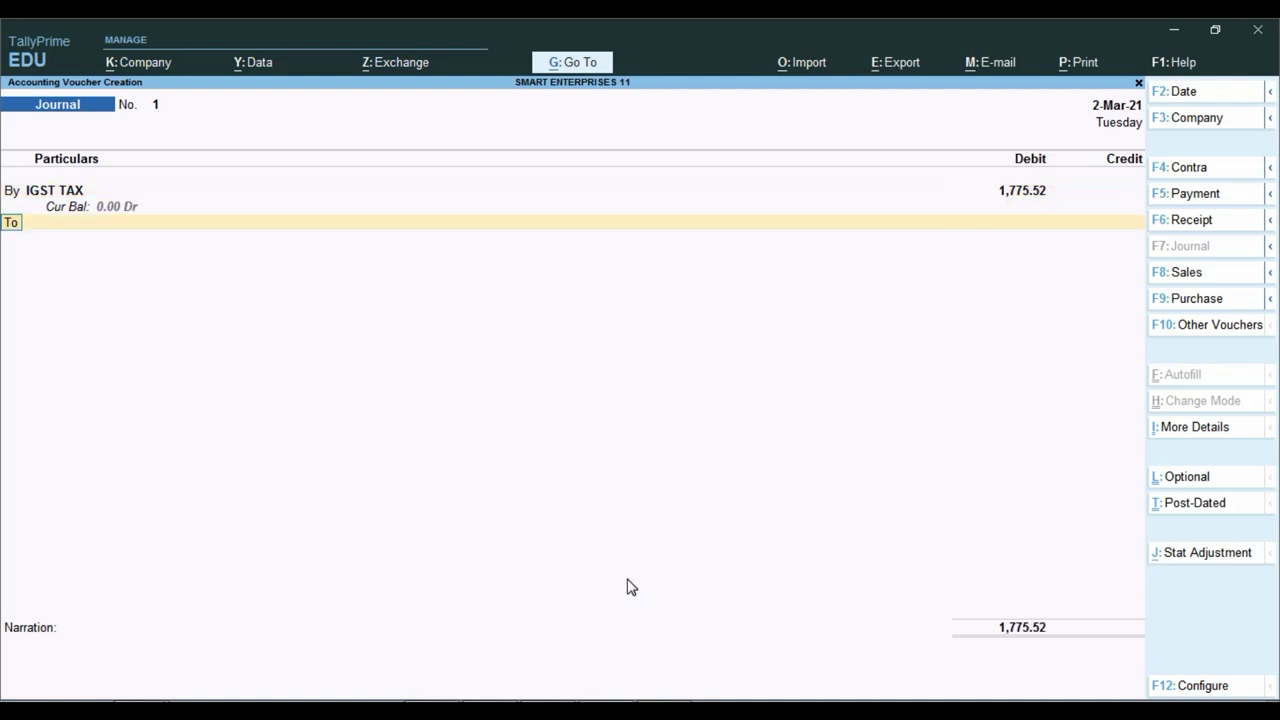
Credit the CGST Tax ledger with 1,775.52 and save the journal voucher
{"action": "type", "text": "CG"}
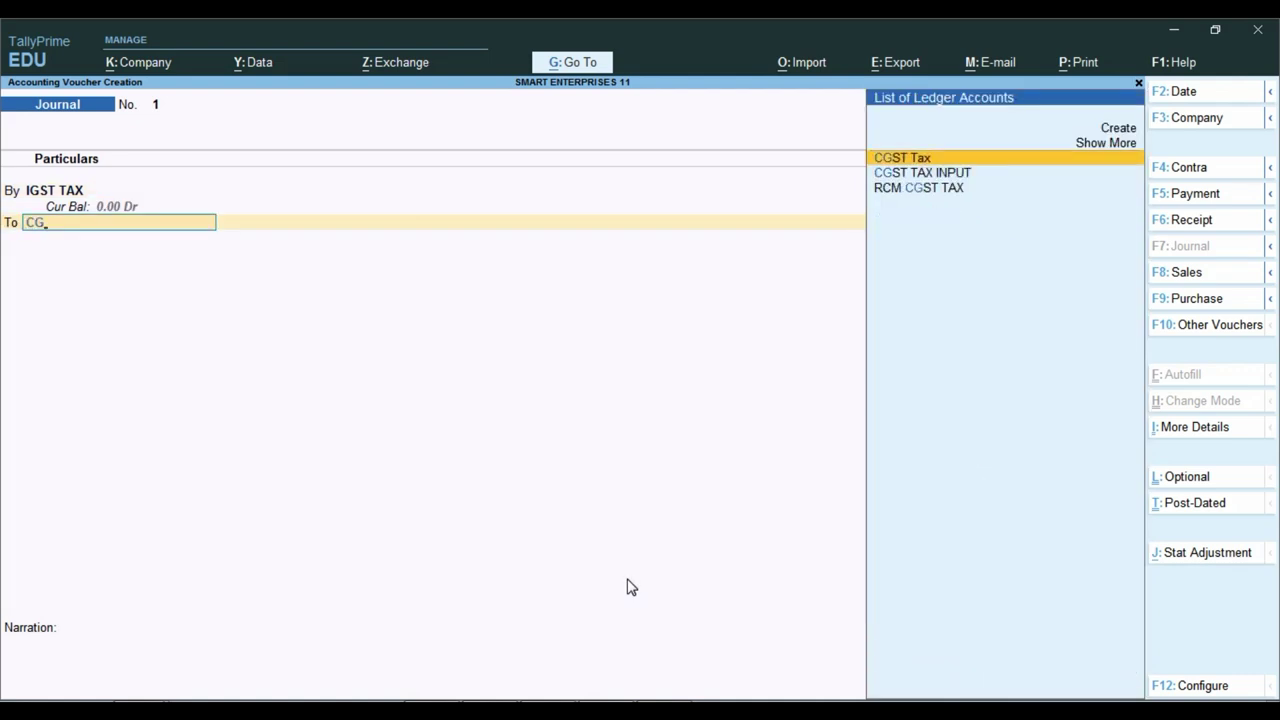
{"action": "key", "text": "Return"}
{"action": "key", "text": "Return"}
{"action": "key", "text": "Return"}
{"action": "key", "text": "Return"}
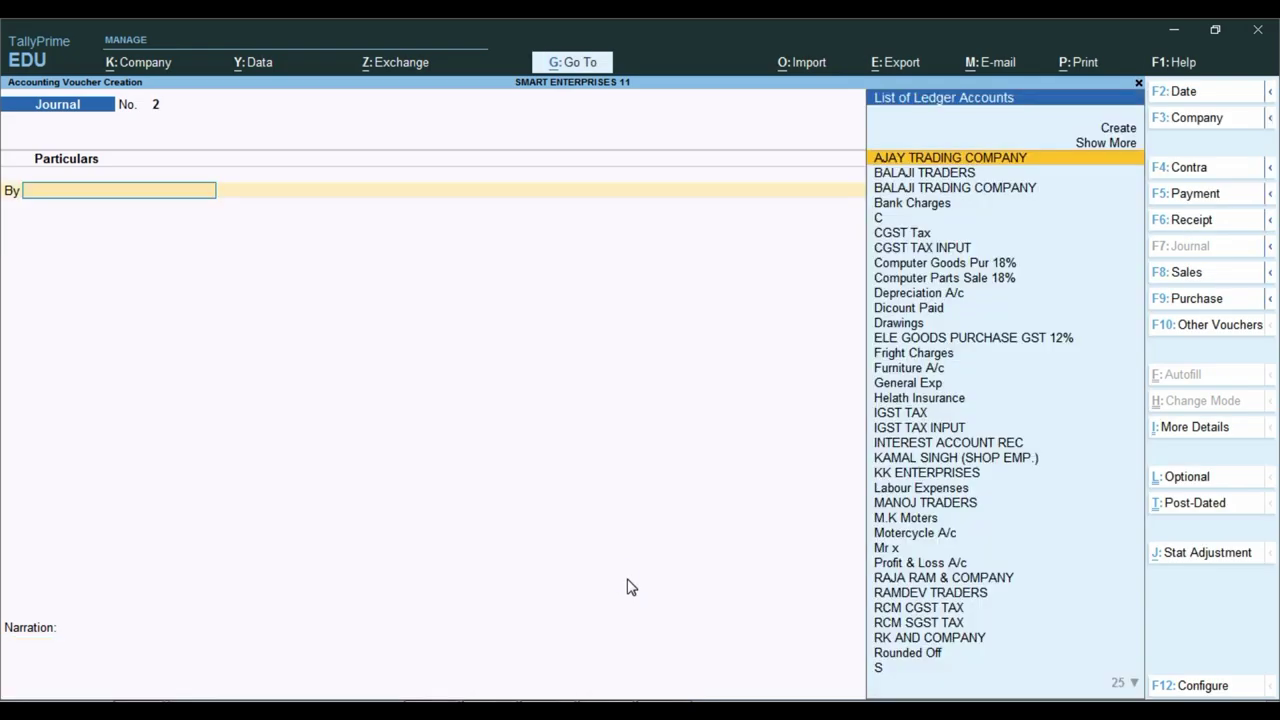
Switch to the Excel worksheet and add the CGST and SGST balances in C10 with the formula +C9+B9
{"action": "key", "text": "alt+Tab"}
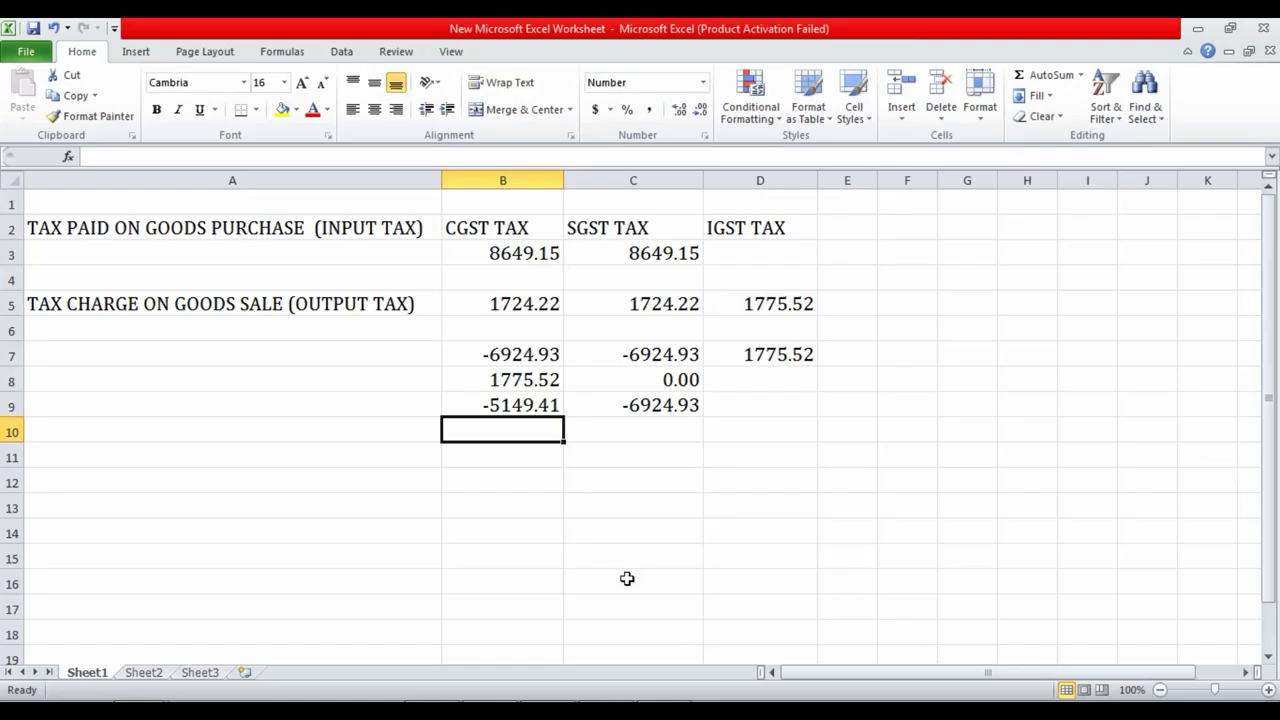
{"action": "key", "text": "Down"}
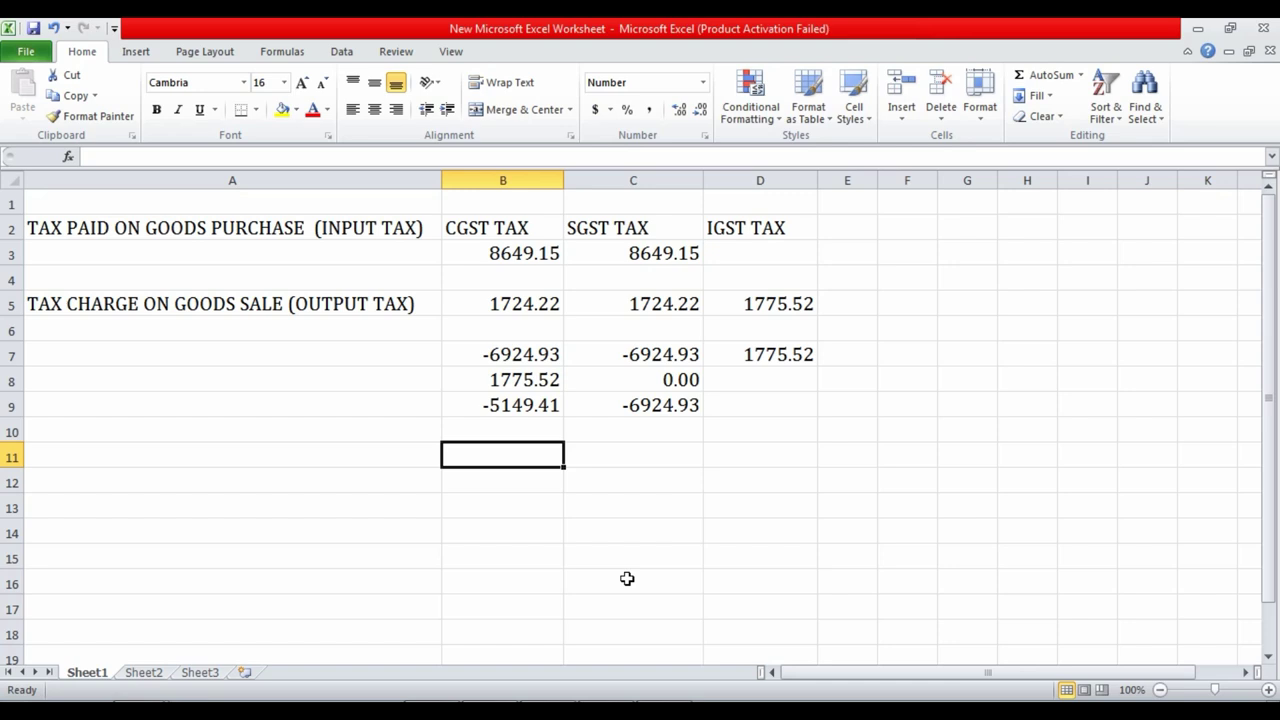
{"action": "key", "text": "Up"}
{"action": "key", "text": "Right"}
{"action": "type", "text": "+"}
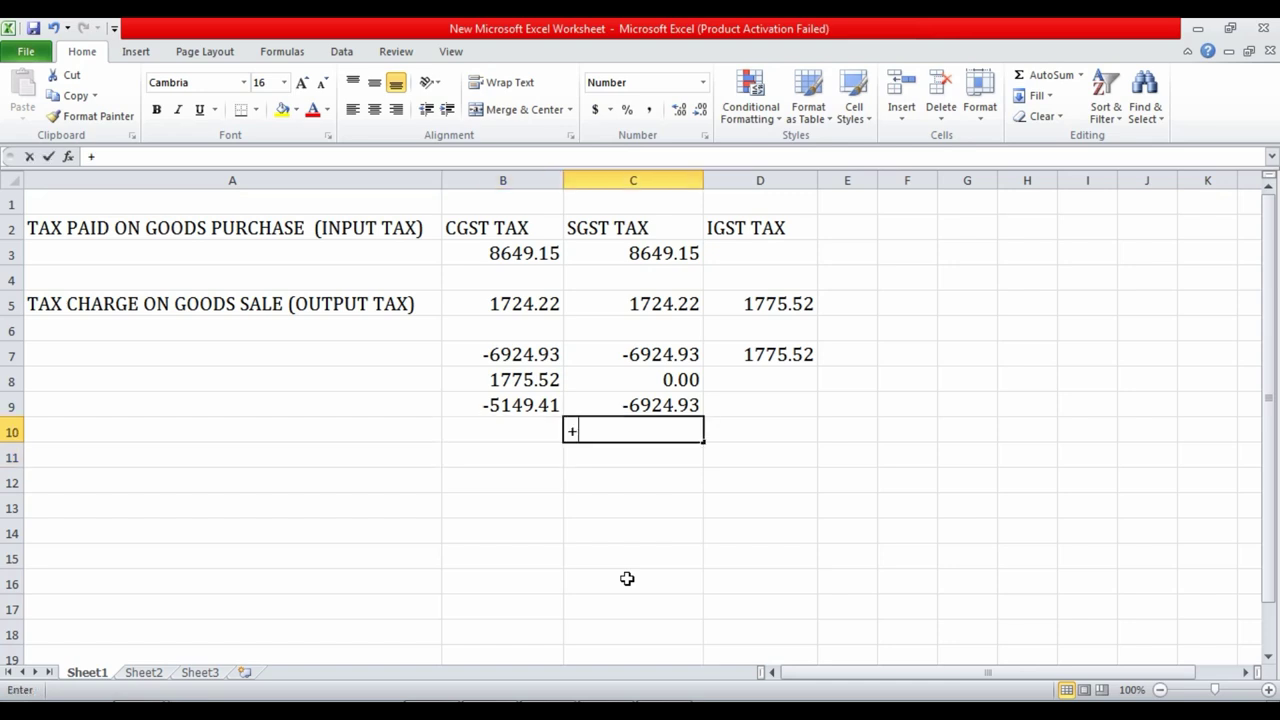
{"action": "key", "text": "Up"}
{"action": "type", "text": "+"}
{"action": "key", "text": "Left"}
{"action": "key", "text": "Up"}
{"action": "key", "text": "Return"}
{"action": "key", "text": "Up"}
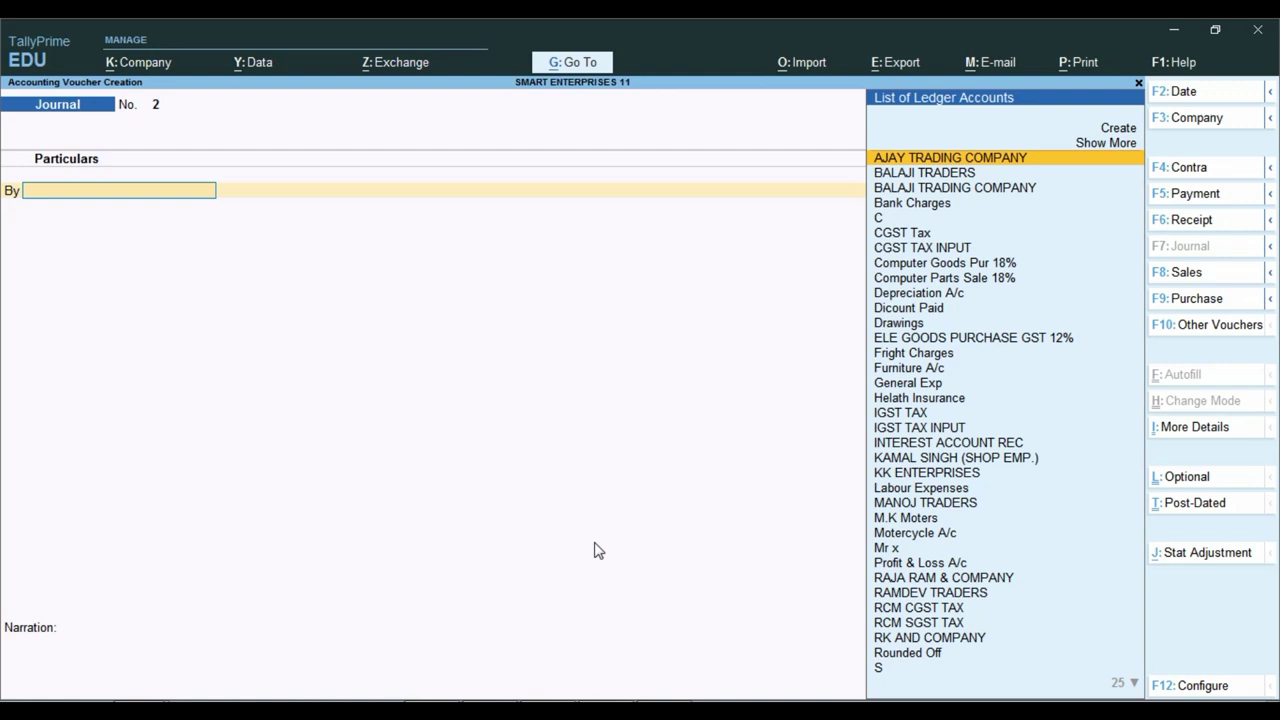
Return to TallyPrime, open the Balance Sheet and examine the Duties & Taxes amount under Current Liabilities
{"action": "key", "text": "Escape"}
{"action": "key", "text": "Escape"}
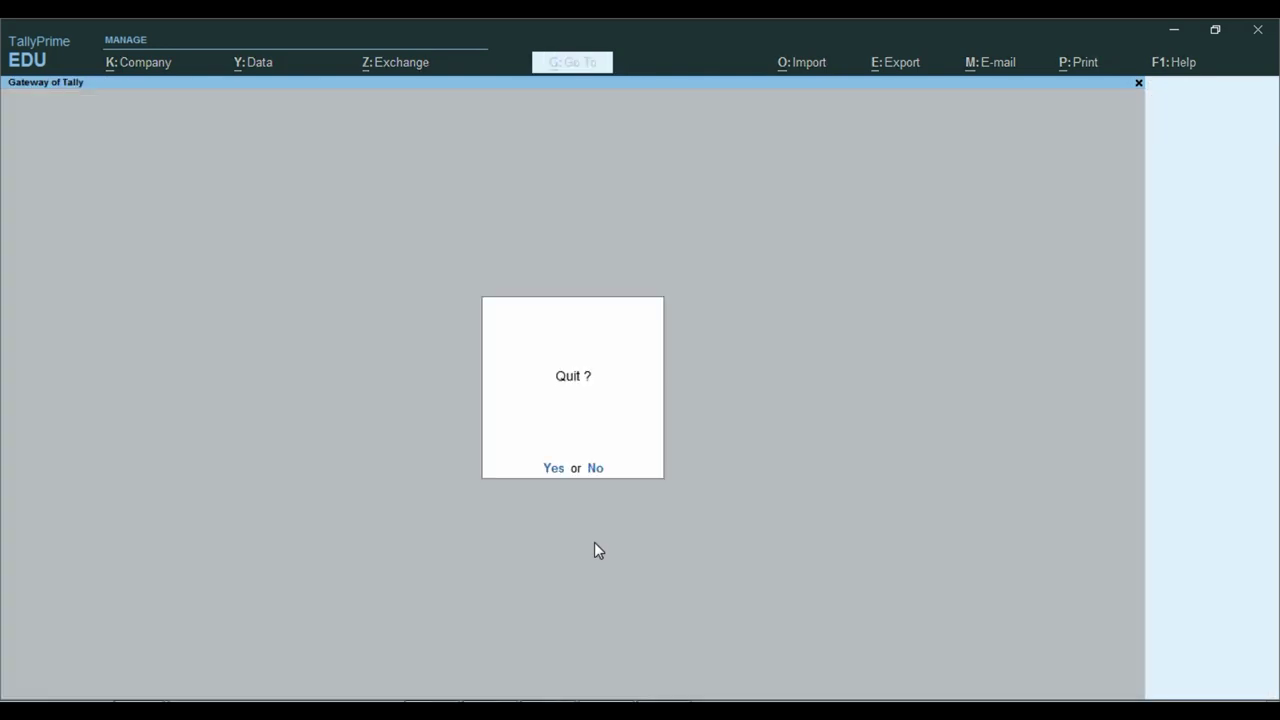
{"action": "key", "text": "n"}
{"action": "key", "text": "b"}
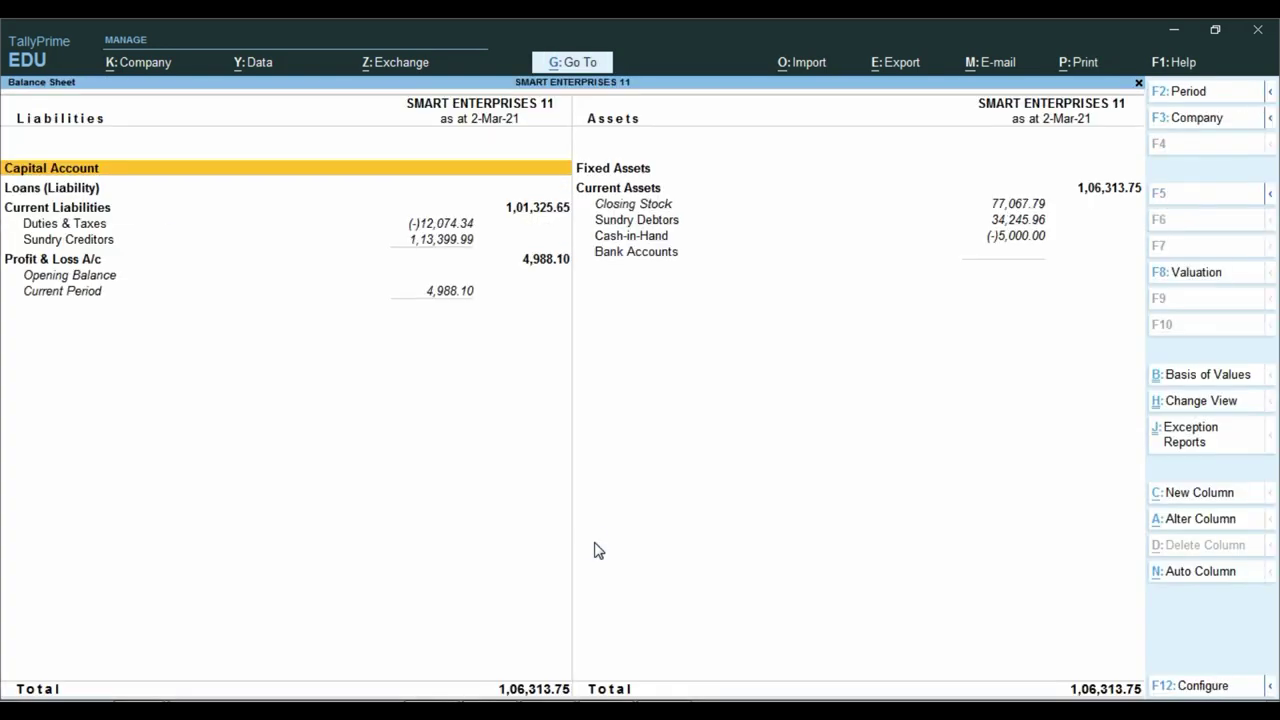
{"action": "key", "text": "Down"}
{"action": "key", "text": "Down"}
{"action": "key", "text": "Down"}
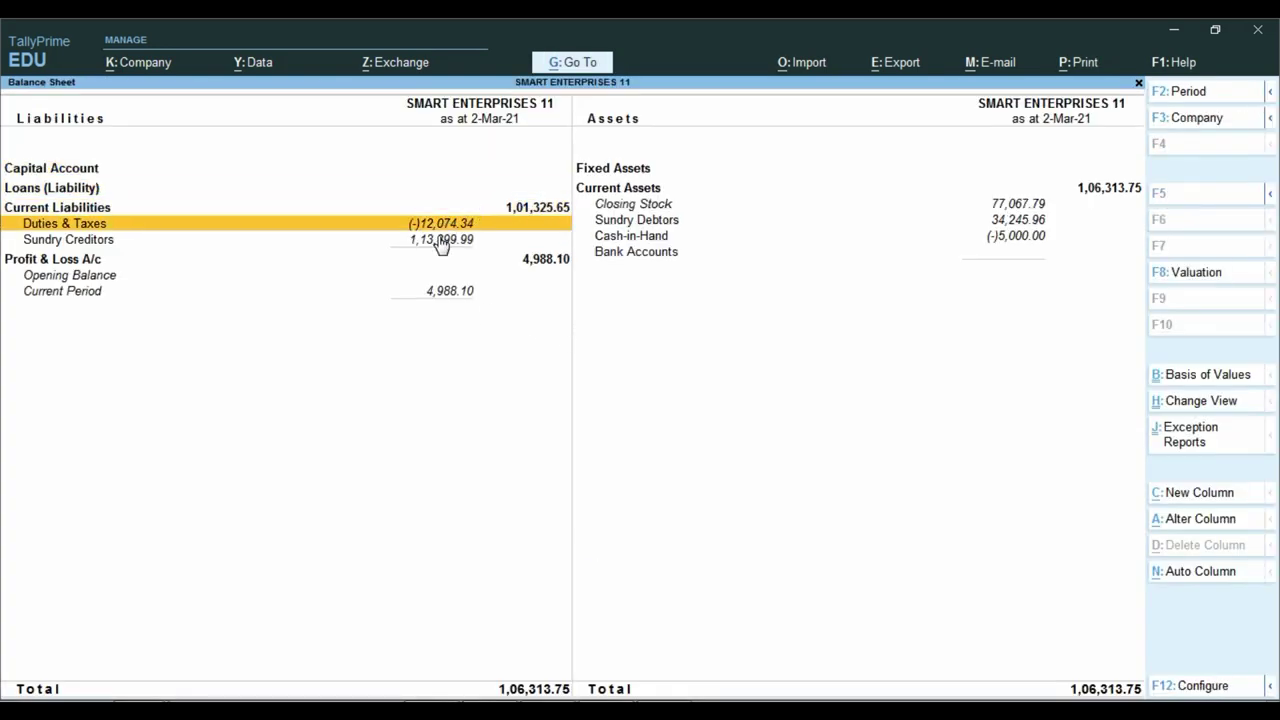
{"action": "key", "text": "ctrl"}
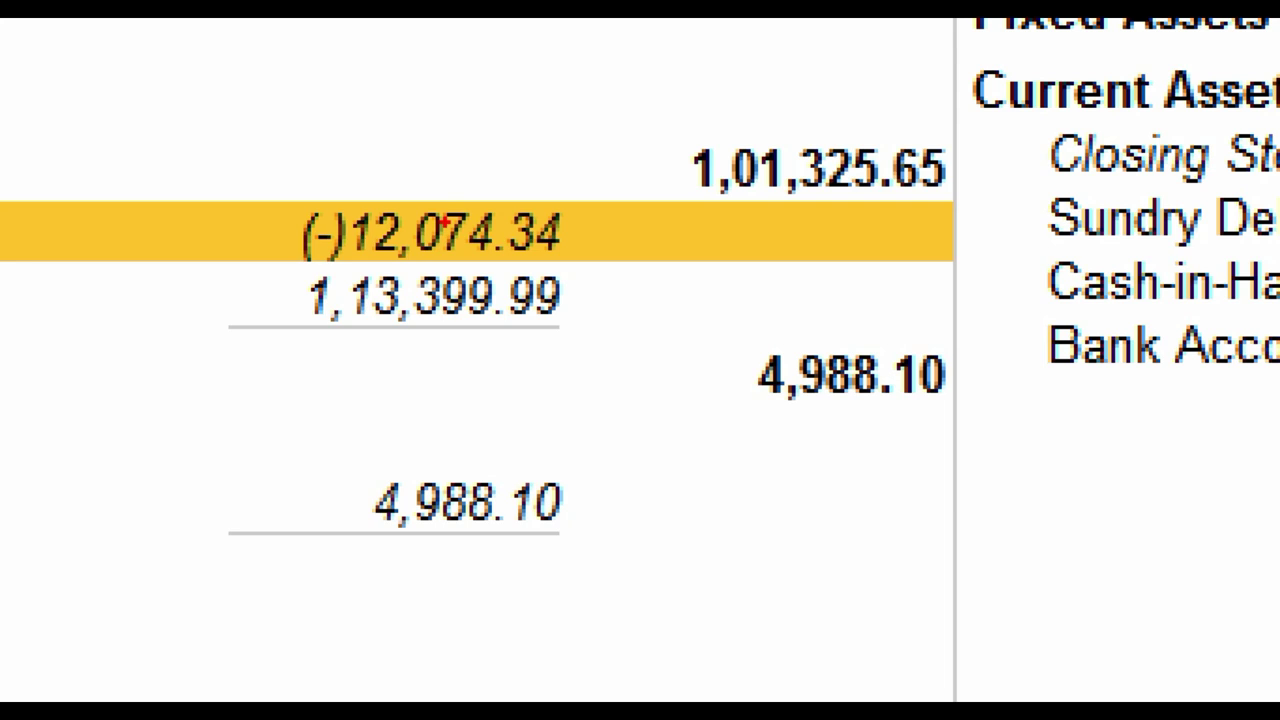
Open the Profit & Loss A/c and drill down to the February vouchers of the Computer Parts Sale 18% ledger
{"action": "key", "text": "Down"}
{"action": "key", "text": "Down"}
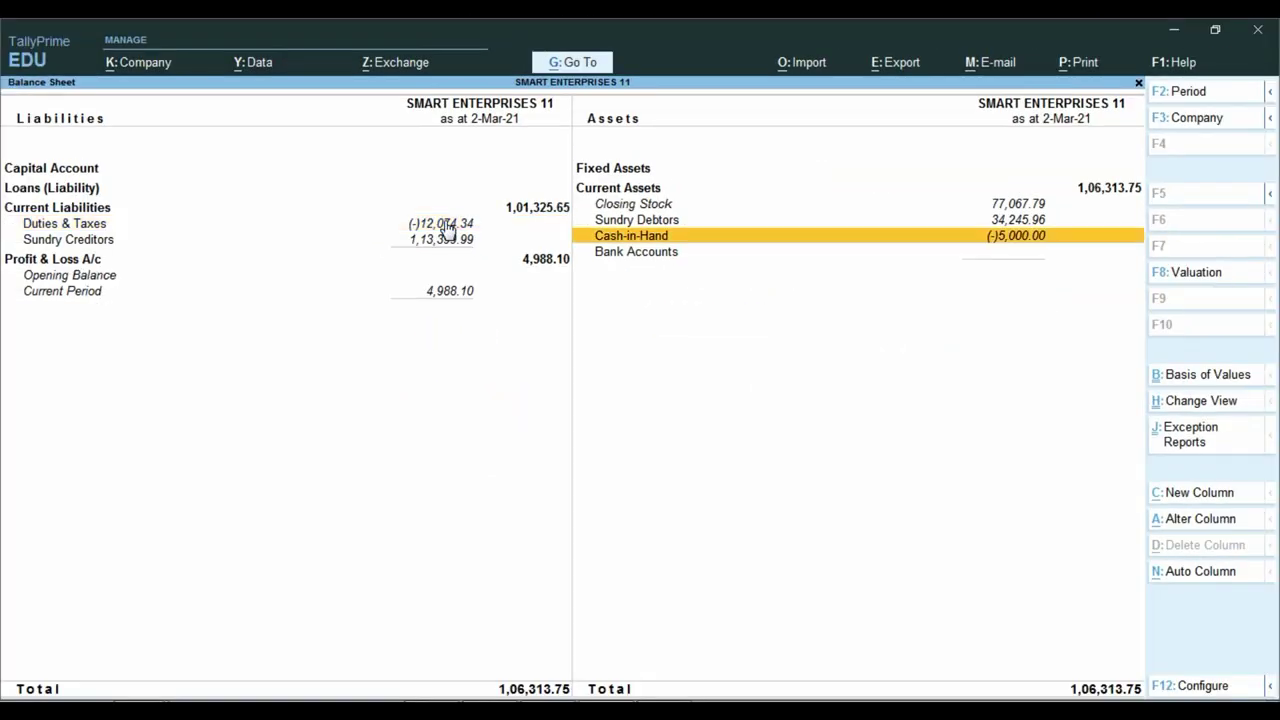
{"action": "key", "text": "Return"}
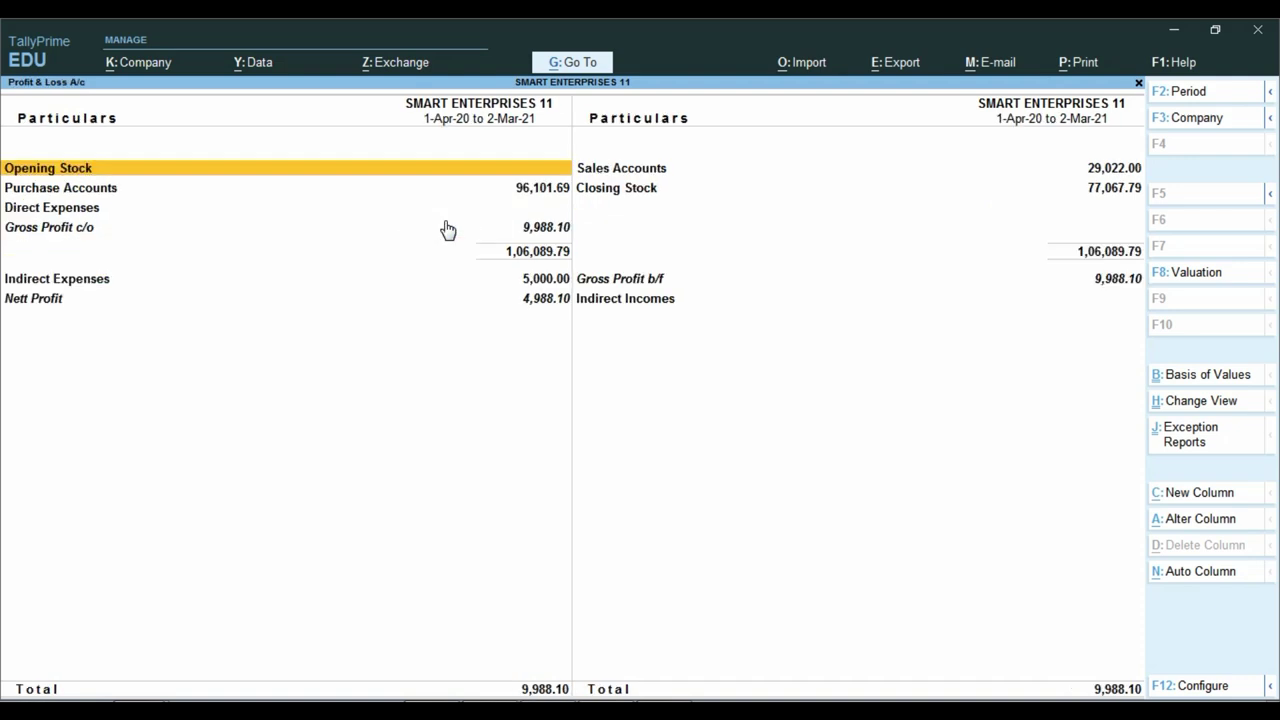
{"action": "key", "text": "alt+F5"}
{"action": "key", "text": "Right"}
{"action": "key", "text": "Down"}
{"action": "key", "text": "Return"}
{"action": "key", "text": "Up"}
{"action": "key", "text": "Return"}
{"action": "key", "text": "Down"}
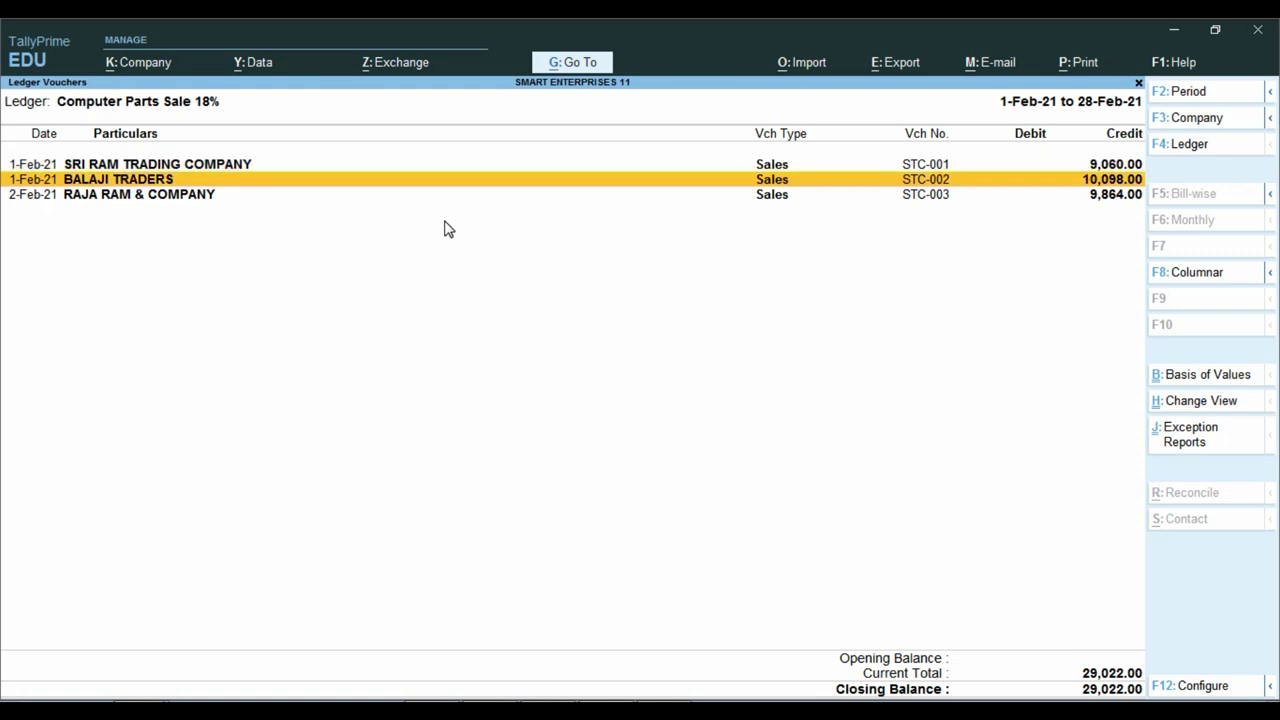
Open the BALAJI TRADERS sales voucher for alteration and set the SeaGate HD 1TB rate to 50,000
{"action": "key", "text": "Return"}
{"action": "key", "text": "Return"}
{"action": "key", "text": "Return"}
{"action": "key", "text": "Return"}
{"action": "key", "text": "Return"}
{"action": "type", "text": "50000"}
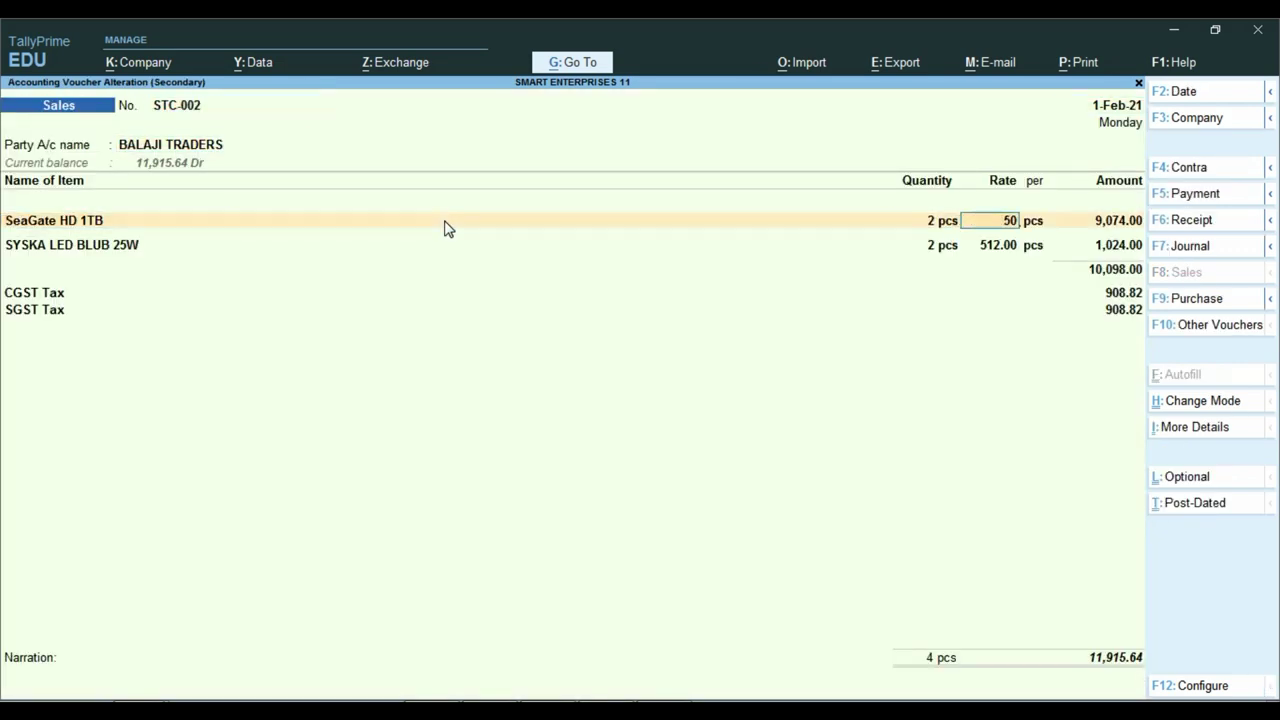
{"action": "key", "text": "Return"}
{"action": "key", "text": "Return"}
{"action": "key", "text": "Return"}
Set the SYSKA LED BLUB 25W rate to 20,000 in the same sales voucher
{"action": "key", "text": "Return"}
{"action": "key", "text": "Return"}
{"action": "key", "text": "Return"}
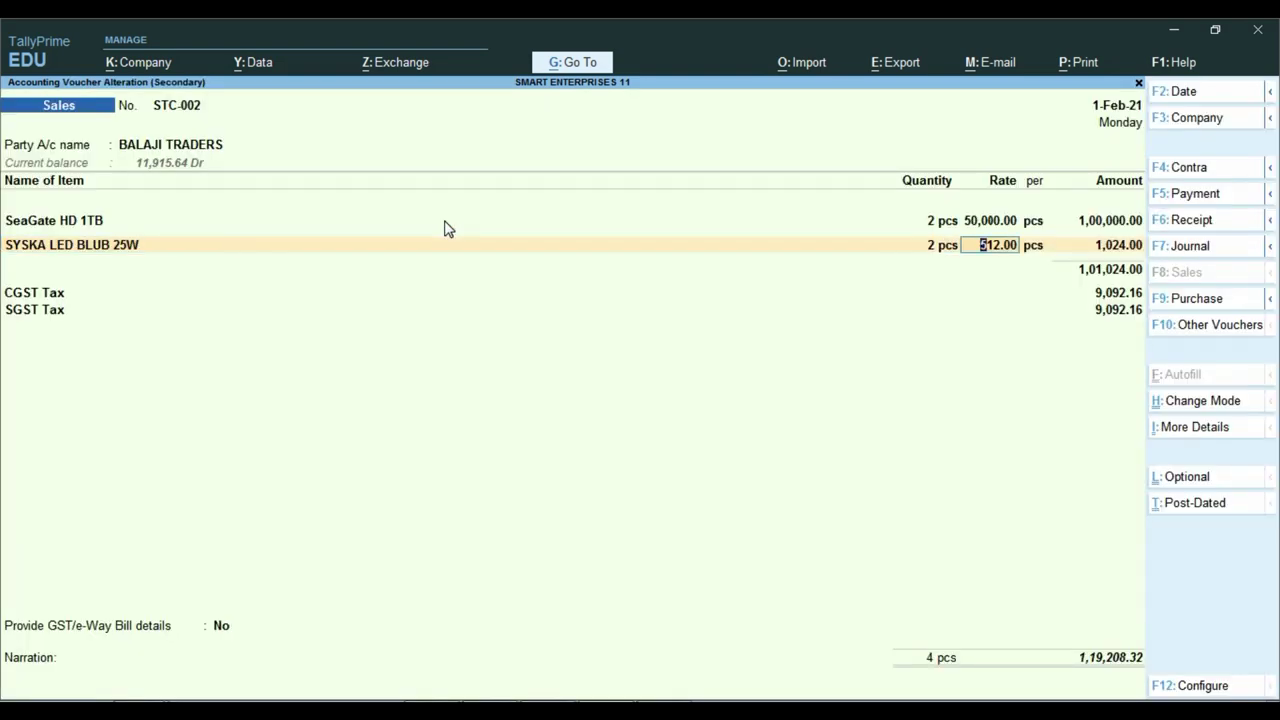
{"action": "type", "text": "20,000"}
{"action": "key", "text": "Return"}
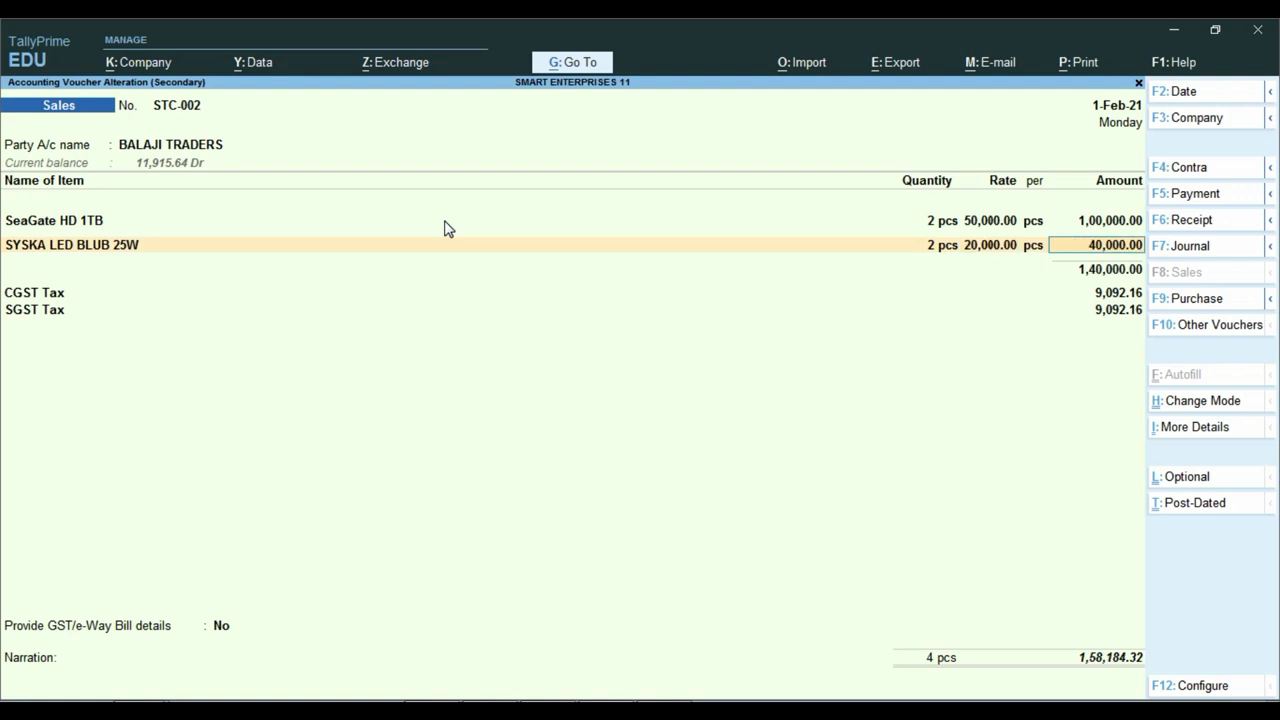
Recalculate the CGST Tax and SGST Tax lines for the new item amounts and save the altered sales voucher
{"action": "key", "text": "Return"}
{"action": "key", "text": "Return"}
{"action": "key", "text": "Return"}
{"action": "key", "text": "Return"}
{"action": "key", "text": "Return"}
{"action": "key", "text": "Return"}
{"action": "key", "text": "Return"}
{"action": "key", "text": "Return"}
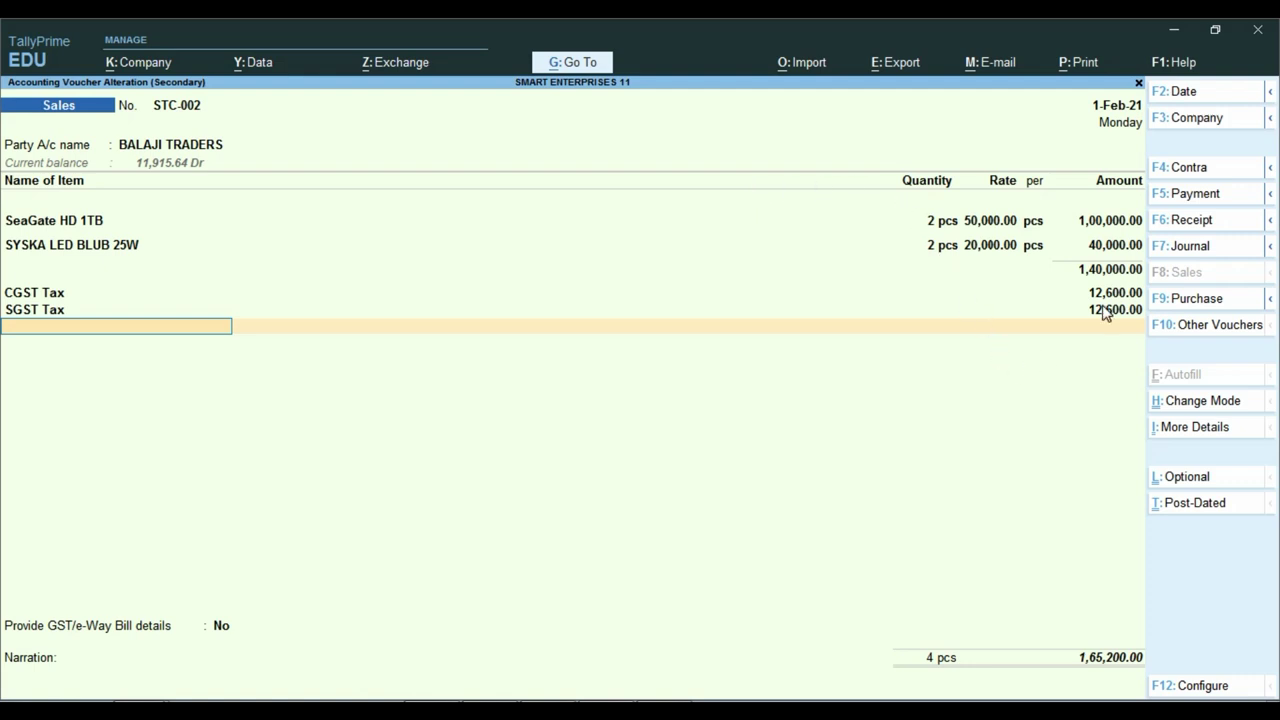
{"action": "key", "text": "Return"}
{"action": "key", "text": "Return"}
{"action": "key", "text": "Return"}
{"action": "key", "text": "Return"}
{"action": "key", "text": "Return"}
{"action": "key", "text": "Return"}
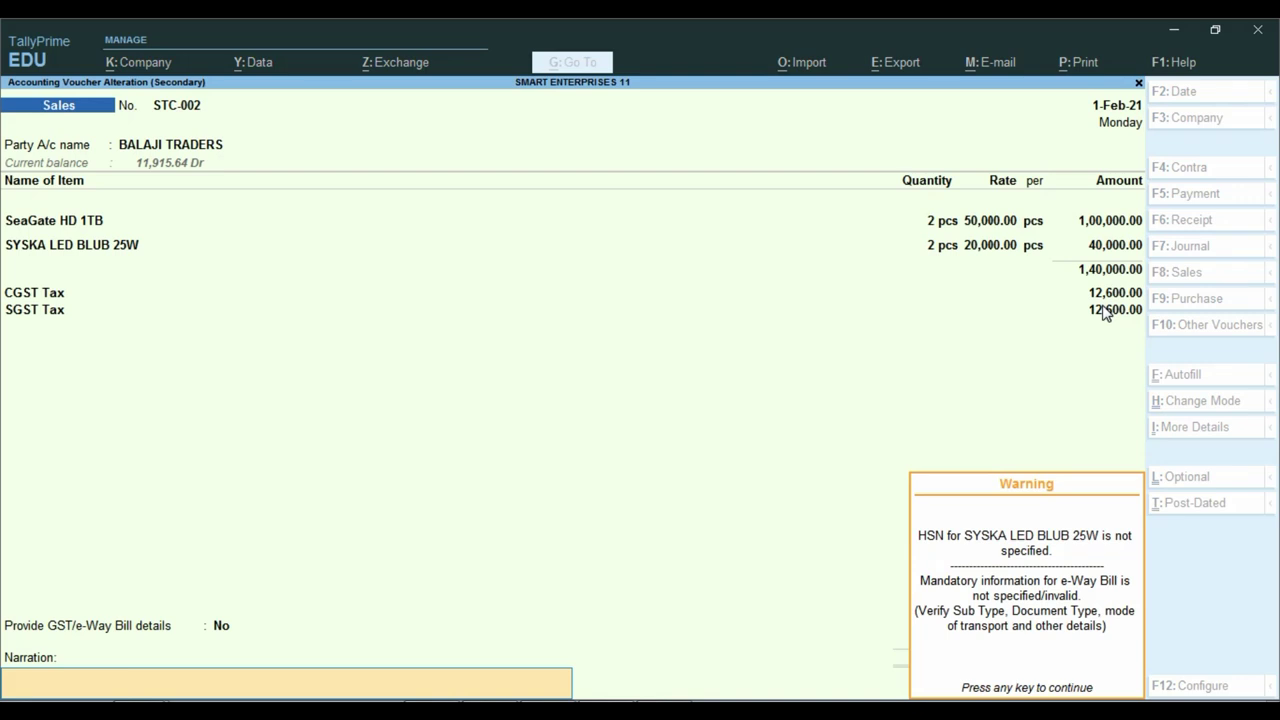
{"action": "key", "text": "Return"}
{"action": "key", "text": "Return"}
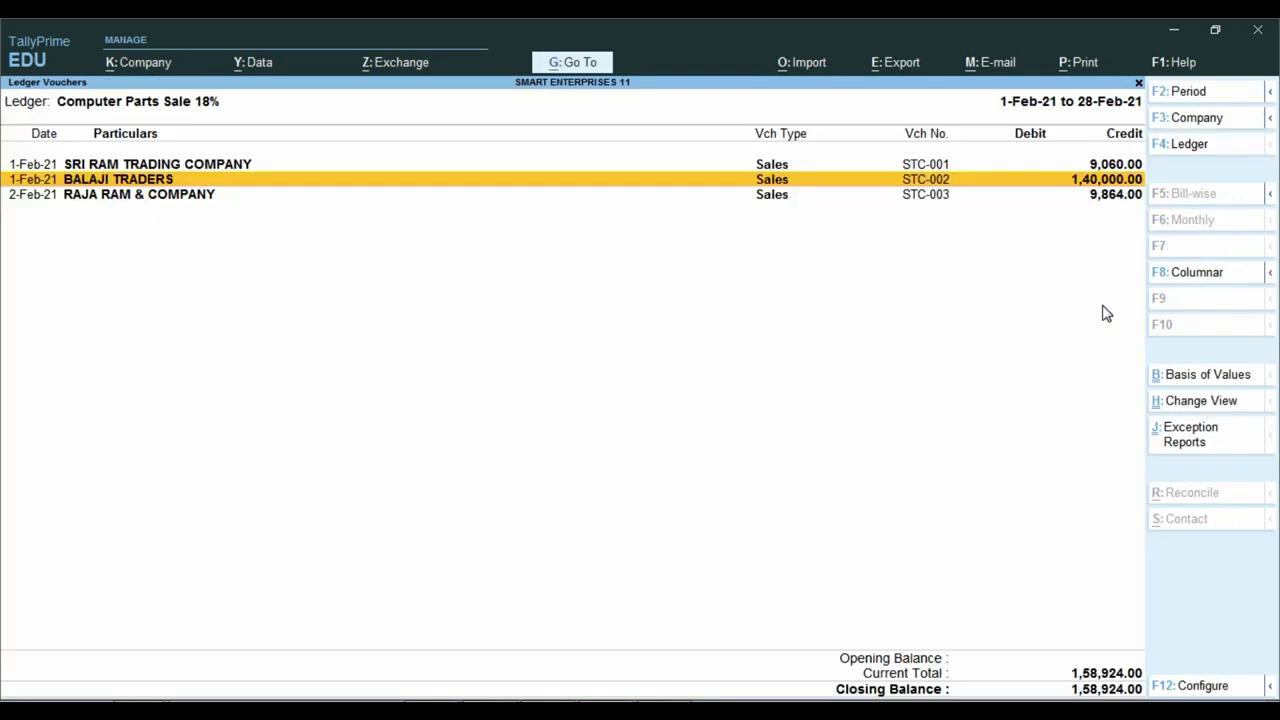
Return to the Balance Sheet and examine the Duties & Taxes amount under Current Liabilities
{"action": "key", "text": "Escape"}
{"action": "key", "text": "Escape"}
{"action": "key", "text": "Escape"}
{"action": "key", "text": "Escape"}
{"action": "key", "text": "Up"}
{"action": "key", "text": "Up"}
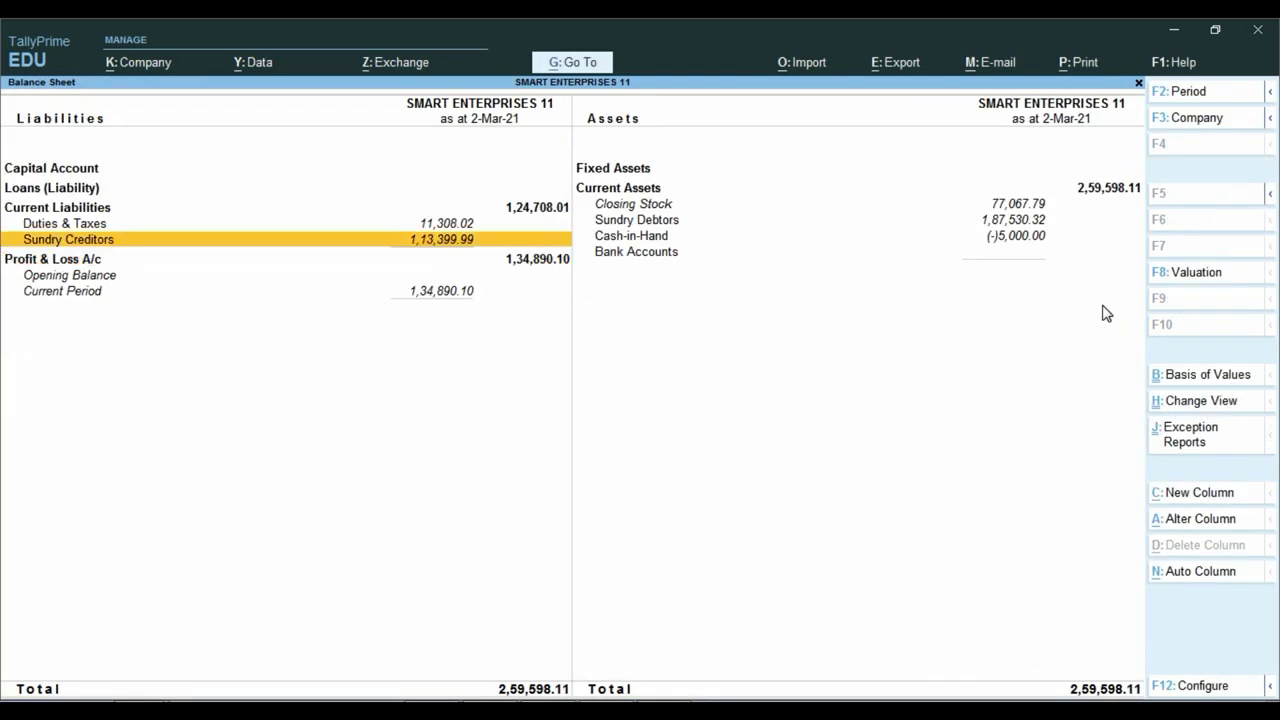
{"action": "key", "text": "alt+F5"}
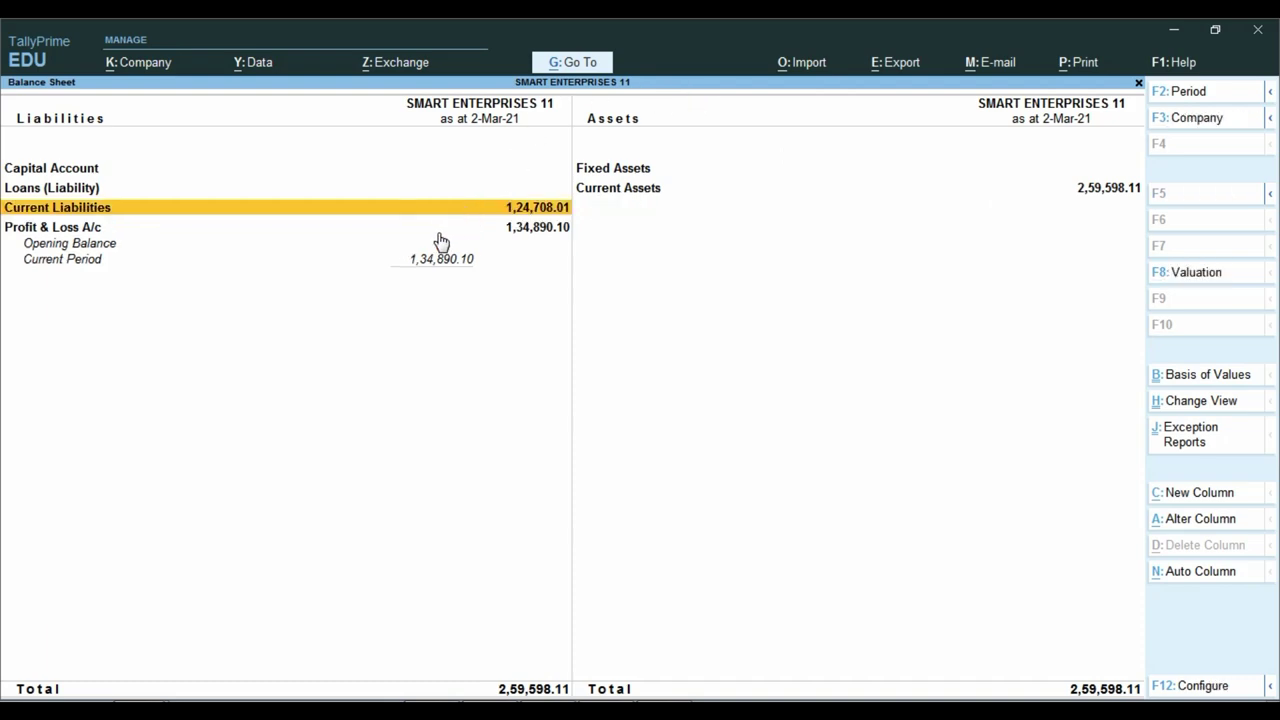
{"action": "key", "text": "alt+F5"}
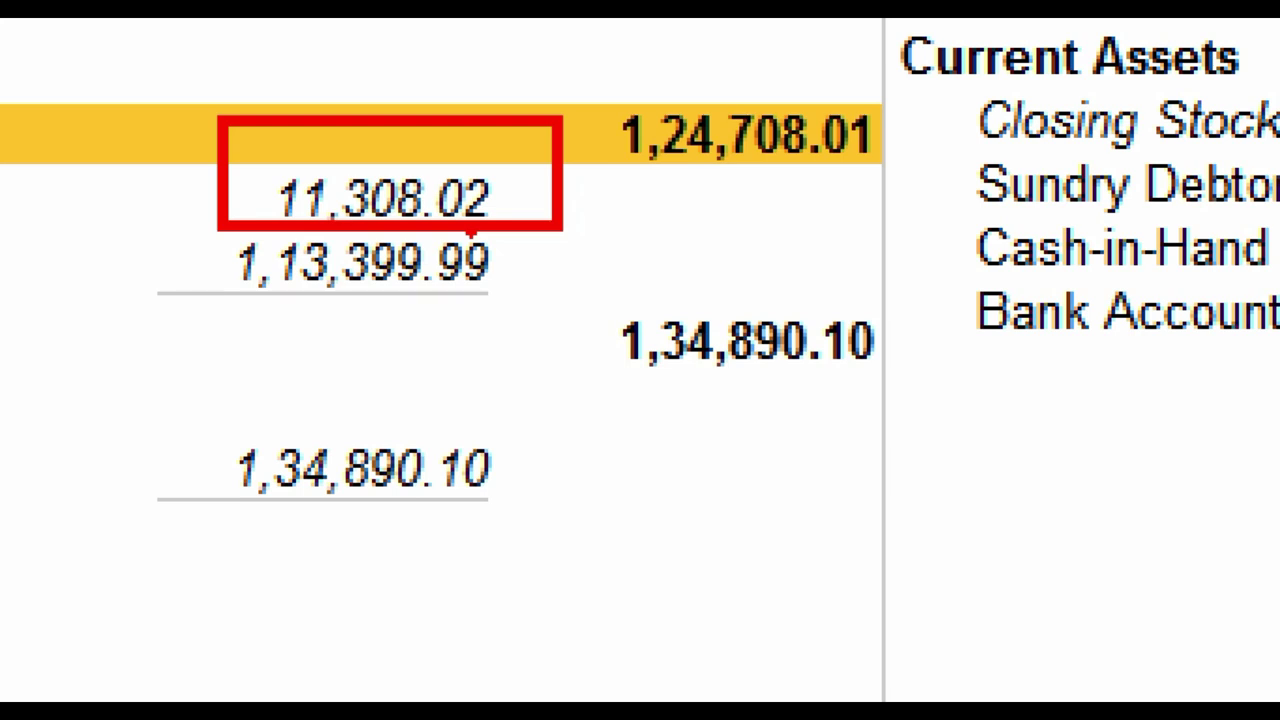
{"action": "left_click", "coordinate": [560, 226]}
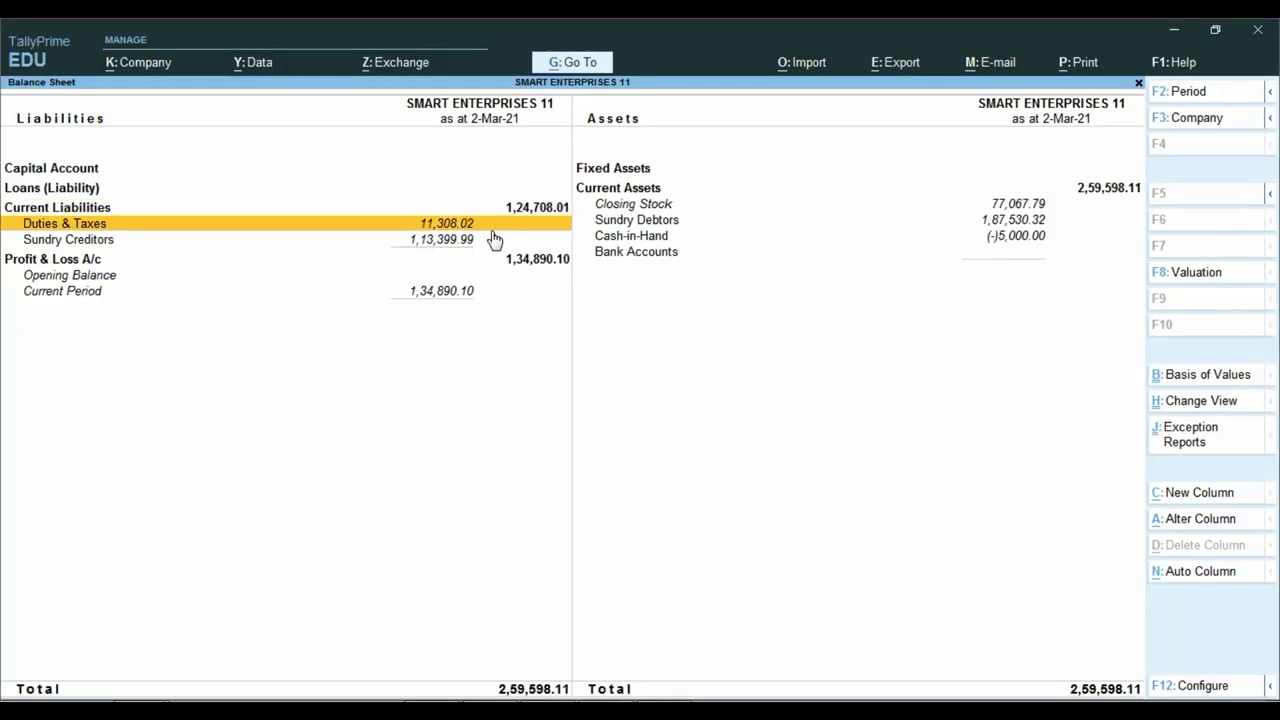
Drill down from Duties & Taxes to the CGST Tax ledger and examine its March and February vouchers
{"action": "left_click", "coordinate": [560, 226]}
{"action": "key", "text": "Return"}
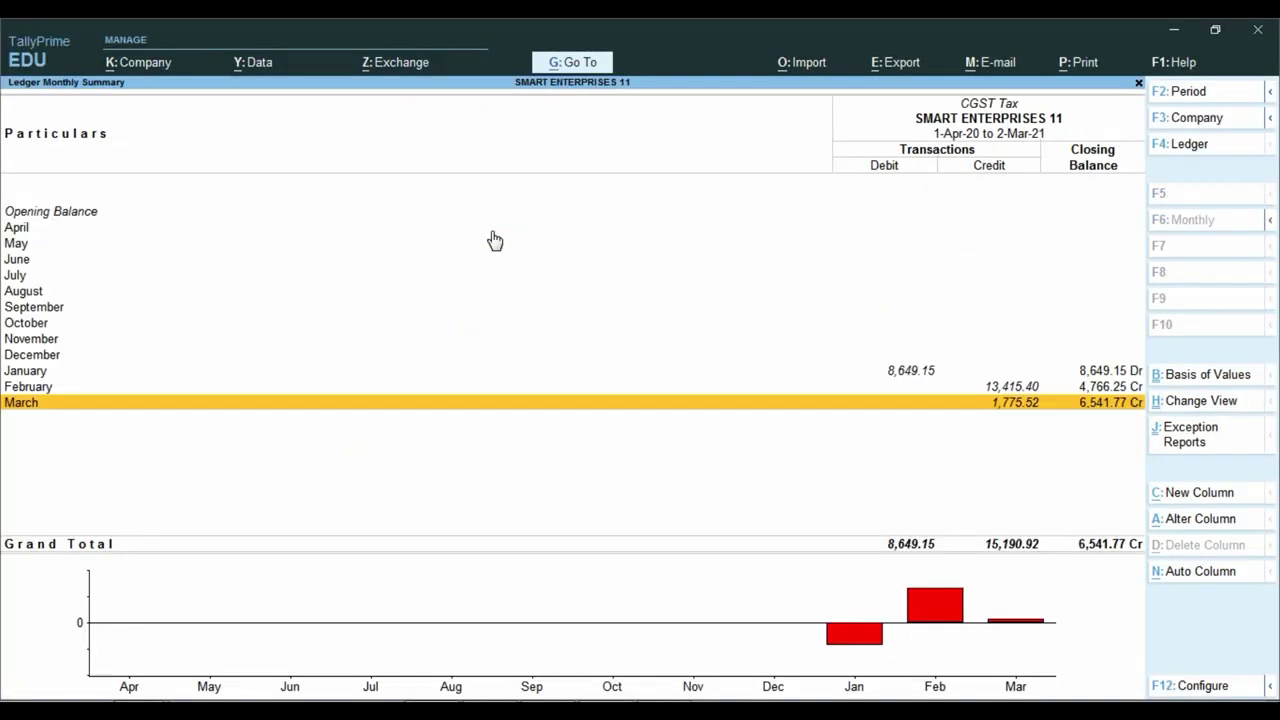
{"action": "key", "text": "Up"}
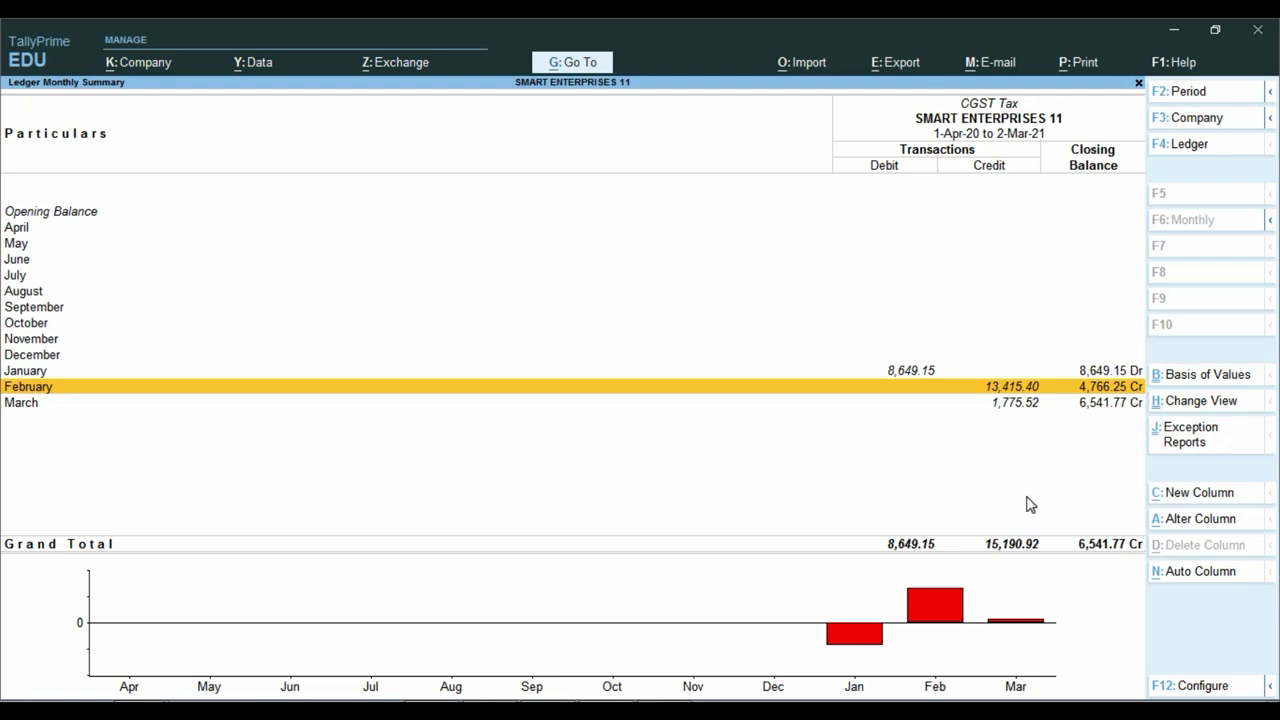
{"action": "key", "text": "ctrl"}
{"action": "left_click", "coordinate": [1033, 545]}
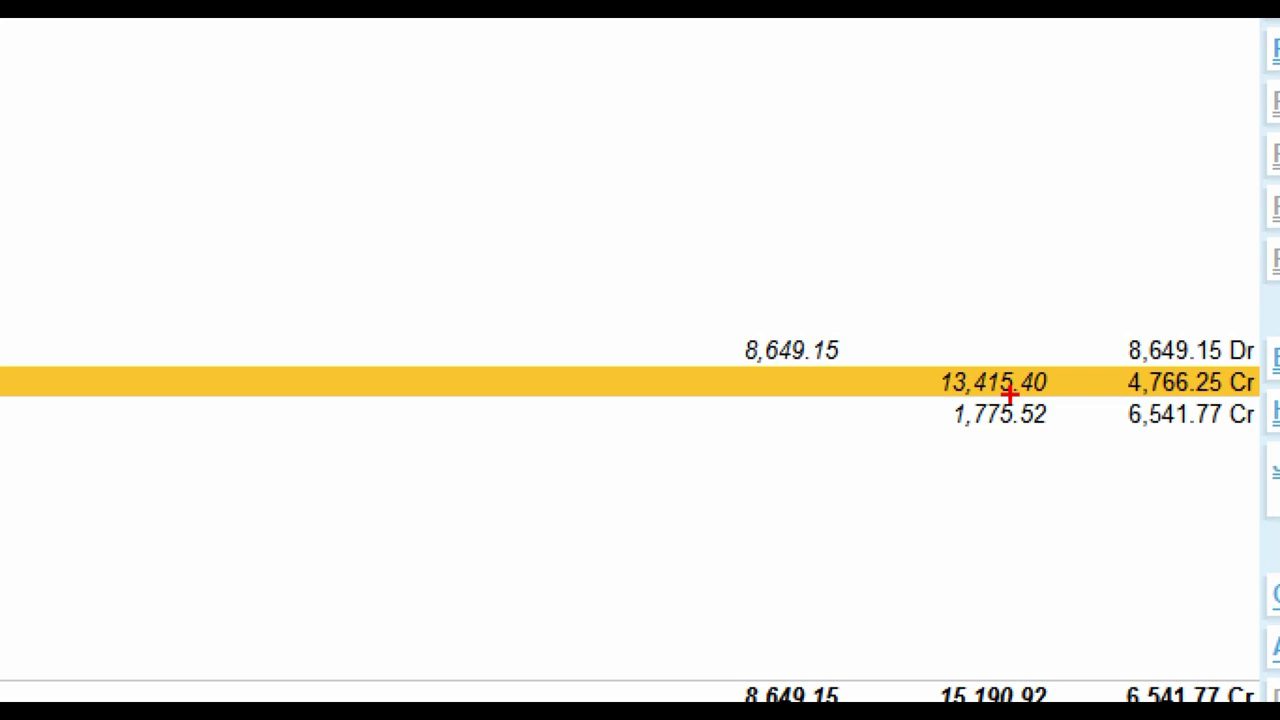
{"action": "left_click", "coordinate": [1010, 410]}
{"action": "left_click", "coordinate": [1010, 410]}
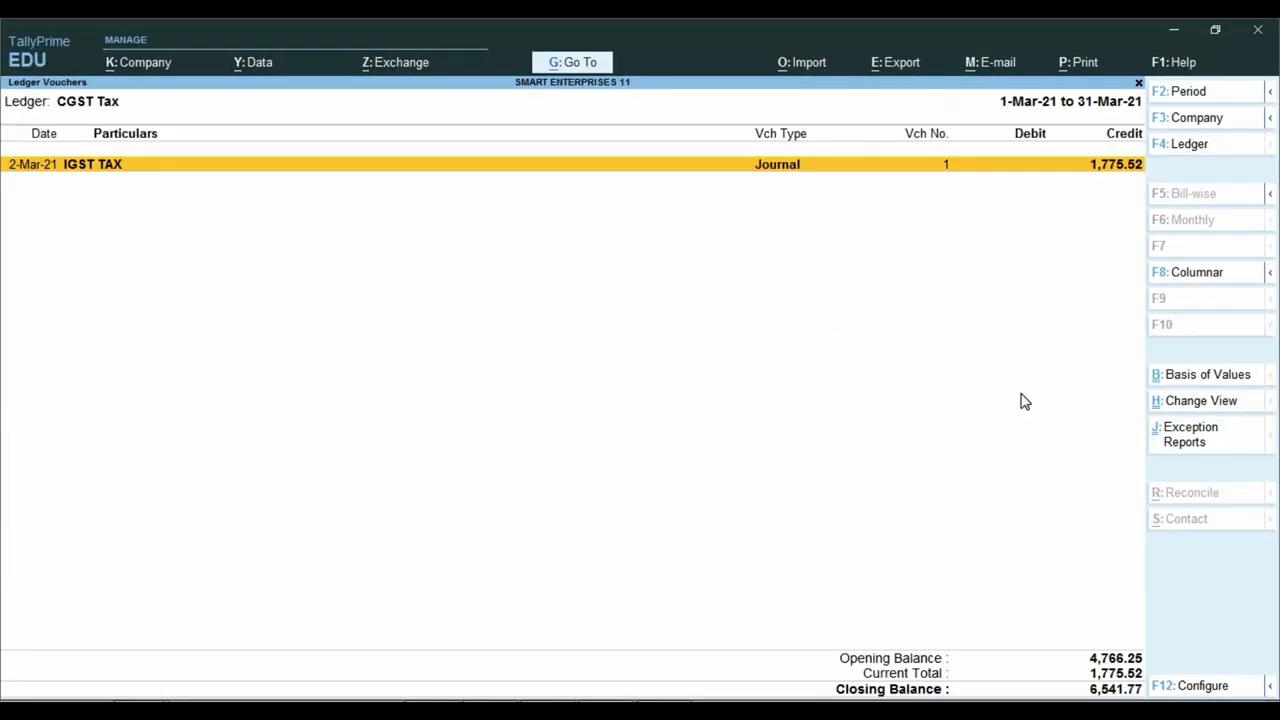
{"action": "key", "text": "Escape"}
{"action": "key", "text": "Up"}
{"action": "key", "text": "Return"}
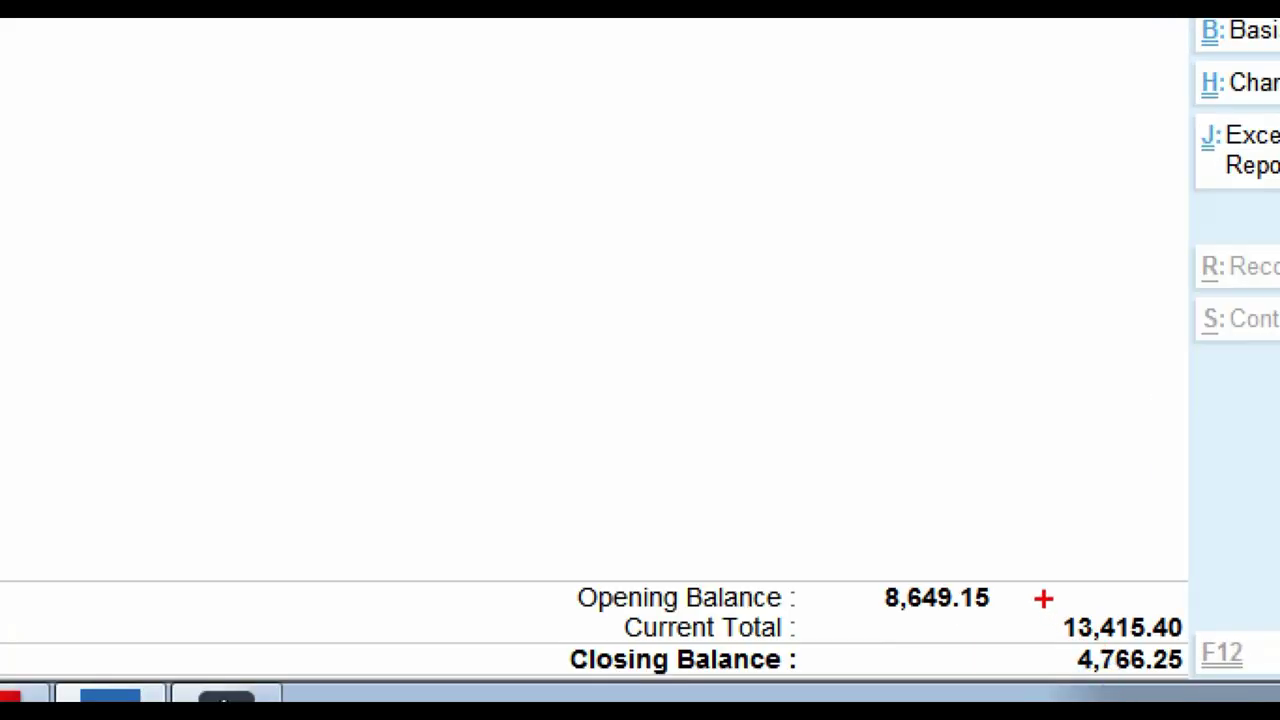
Switch to the Excel worksheet and set the CGST output tax in B5 to 13415.40
{"action": "key", "text": "alt+Tab"}
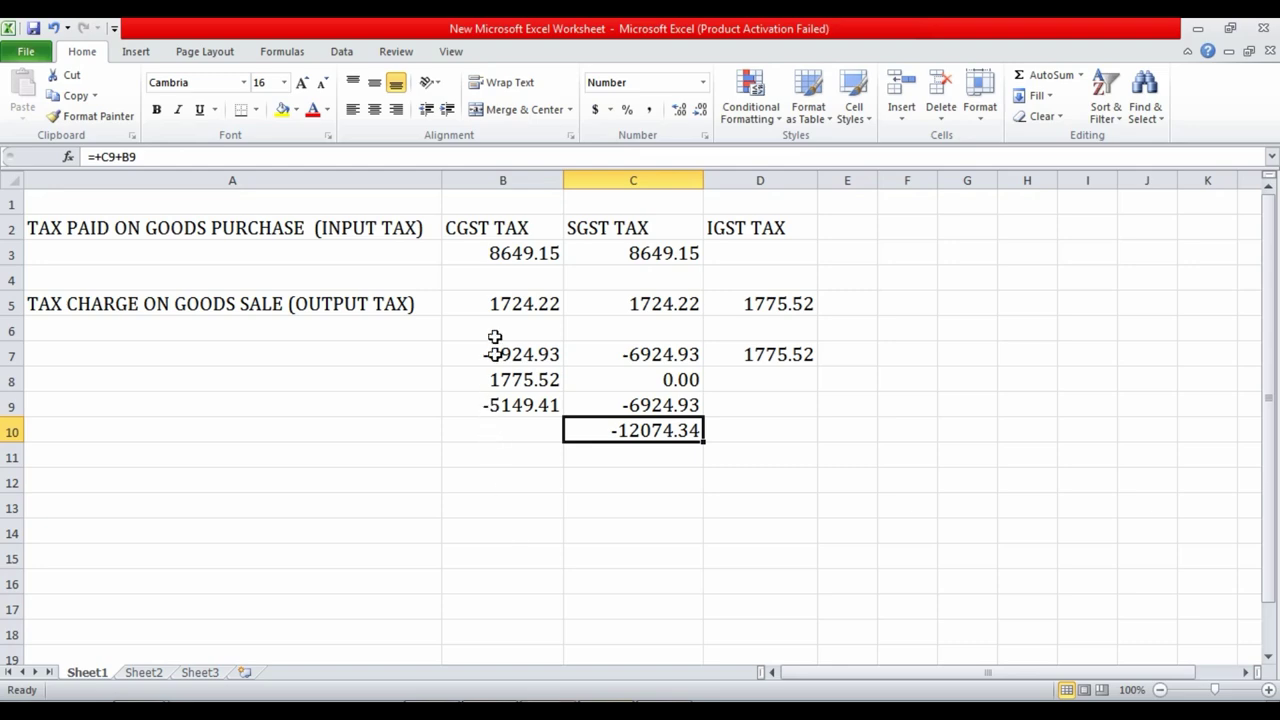
{"action": "left_click", "coordinate": [494, 300]}
{"action": "type", "text": "13540"}
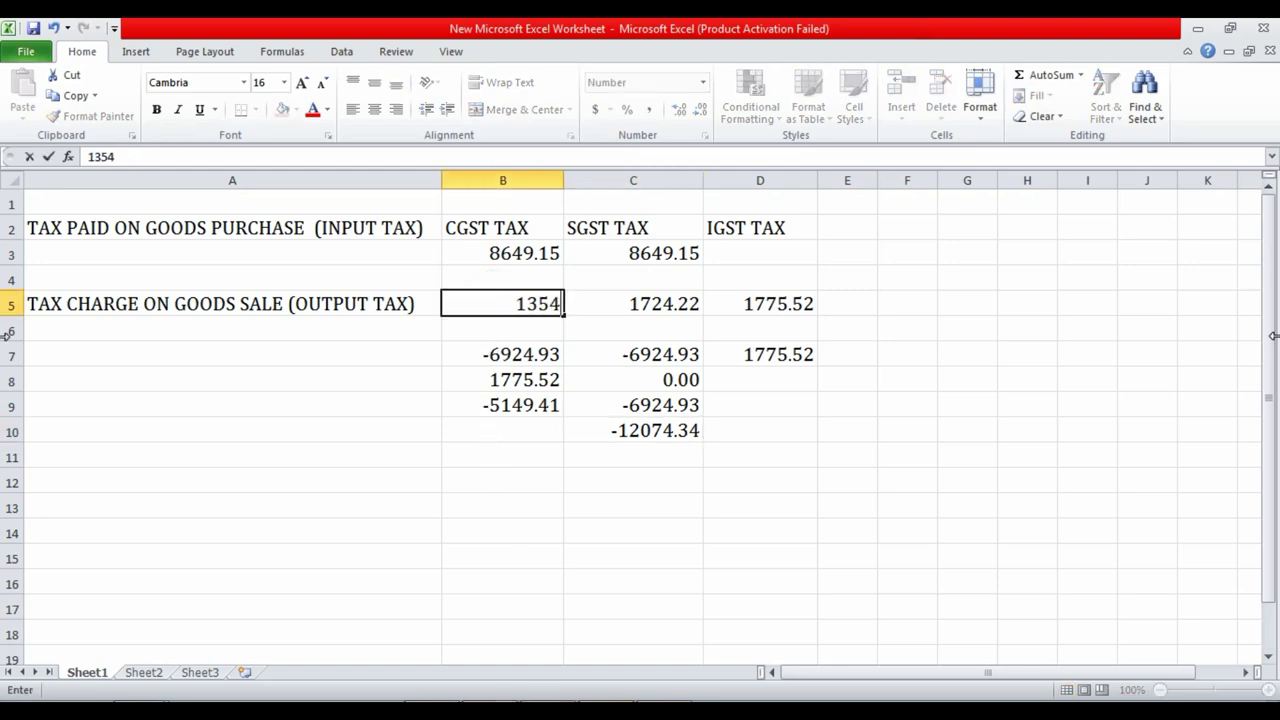
{"action": "key", "text": "alt+Tab"}
{"action": "key", "text": "alt+Tab"}
{"action": "key", "text": "BackSpace"}
{"action": "key", "text": "BackSpace"}
{"action": "key", "text": "BackSpace"}
{"action": "type", "text": "415"}
{"action": "key", "text": "alt+Tab"}
{"action": "key", "text": "alt+Tab"}
{"action": "type", "text": ".40"}
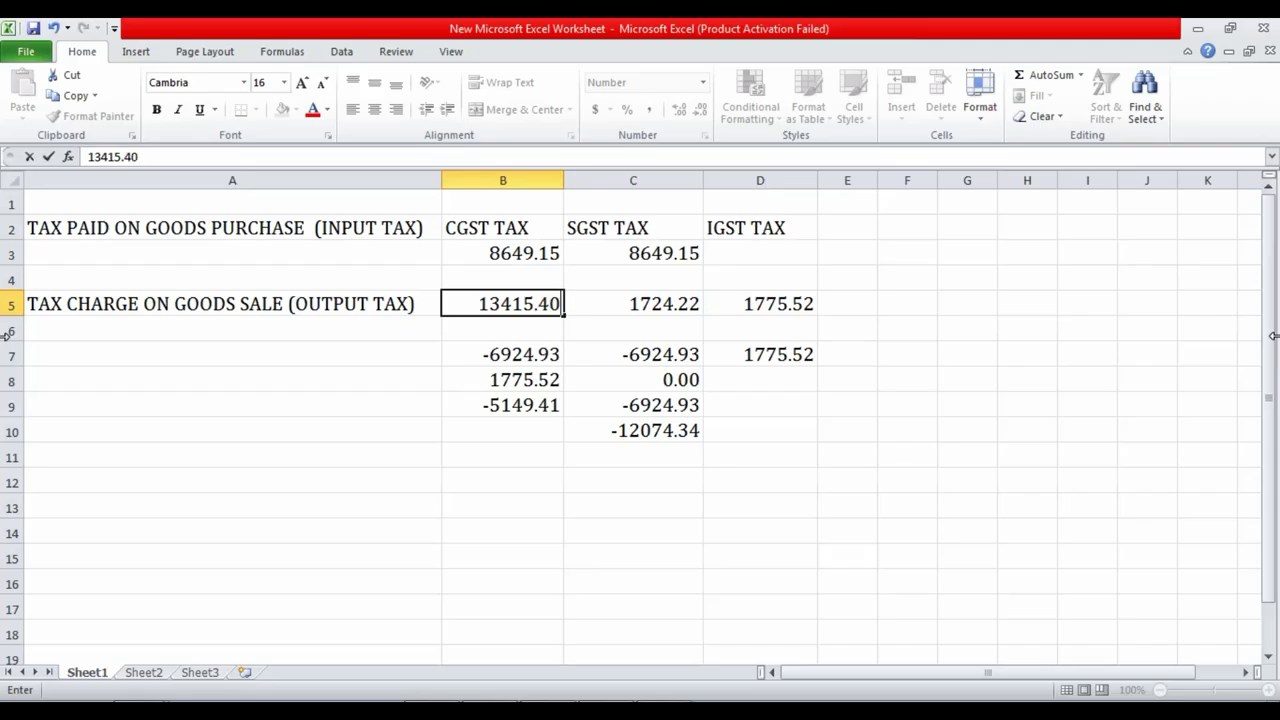
{"action": "key", "text": "ctrl+Return"}
Set the SGST output tax in C5 to 13415.40 and select the IGST output tax cell D5
{"action": "key", "text": "Right"}
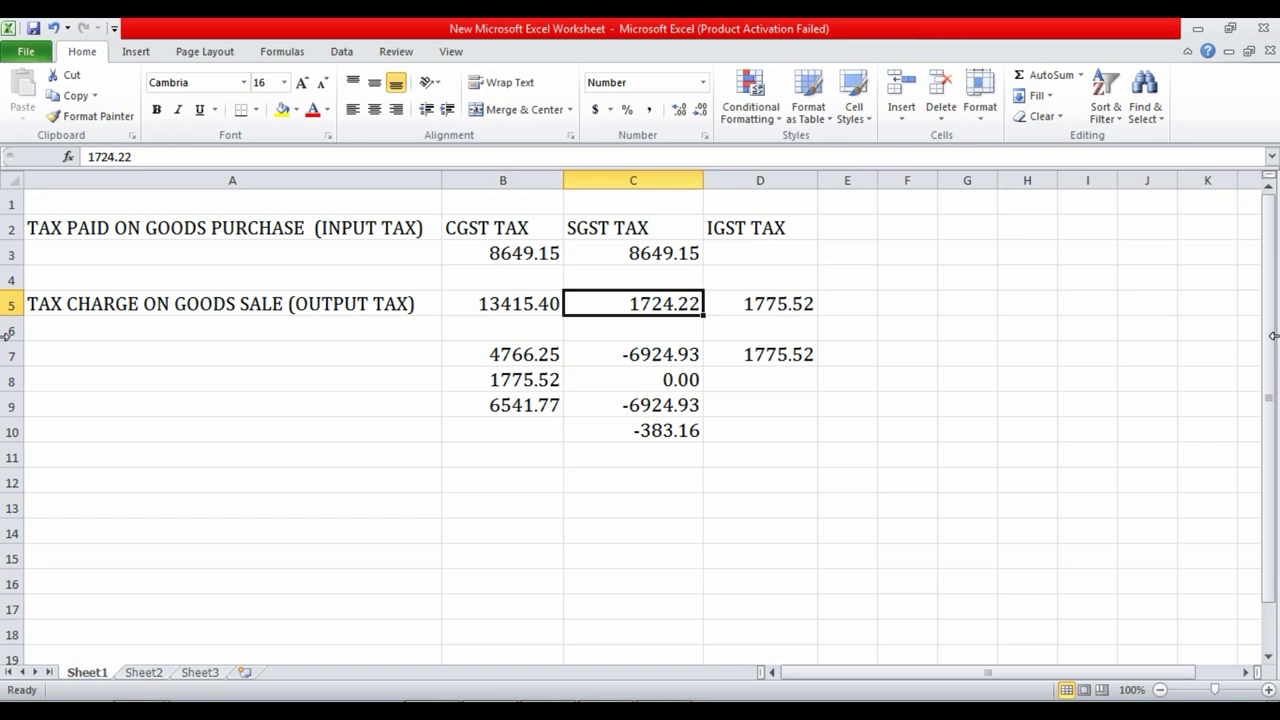
{"action": "type", "text": "13"}
{"action": "key", "text": "alt"}
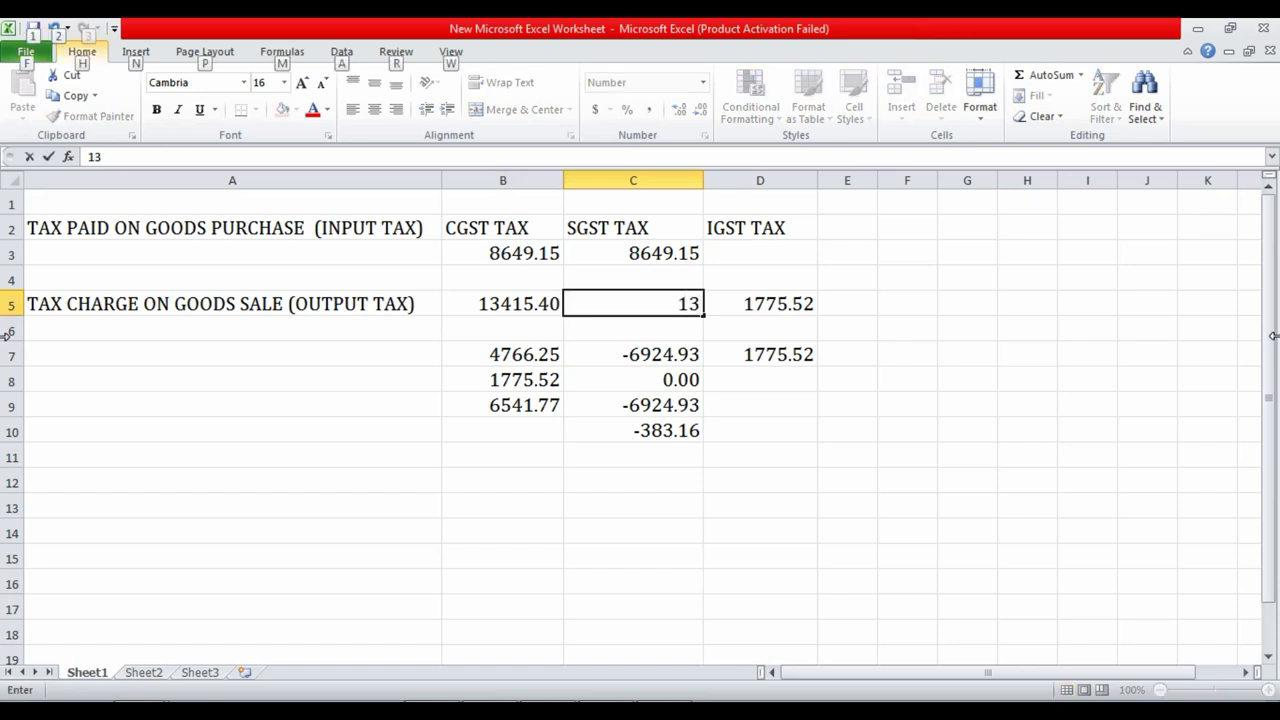
{"action": "type", "text": "415.40"}
{"action": "key", "text": "Return"}
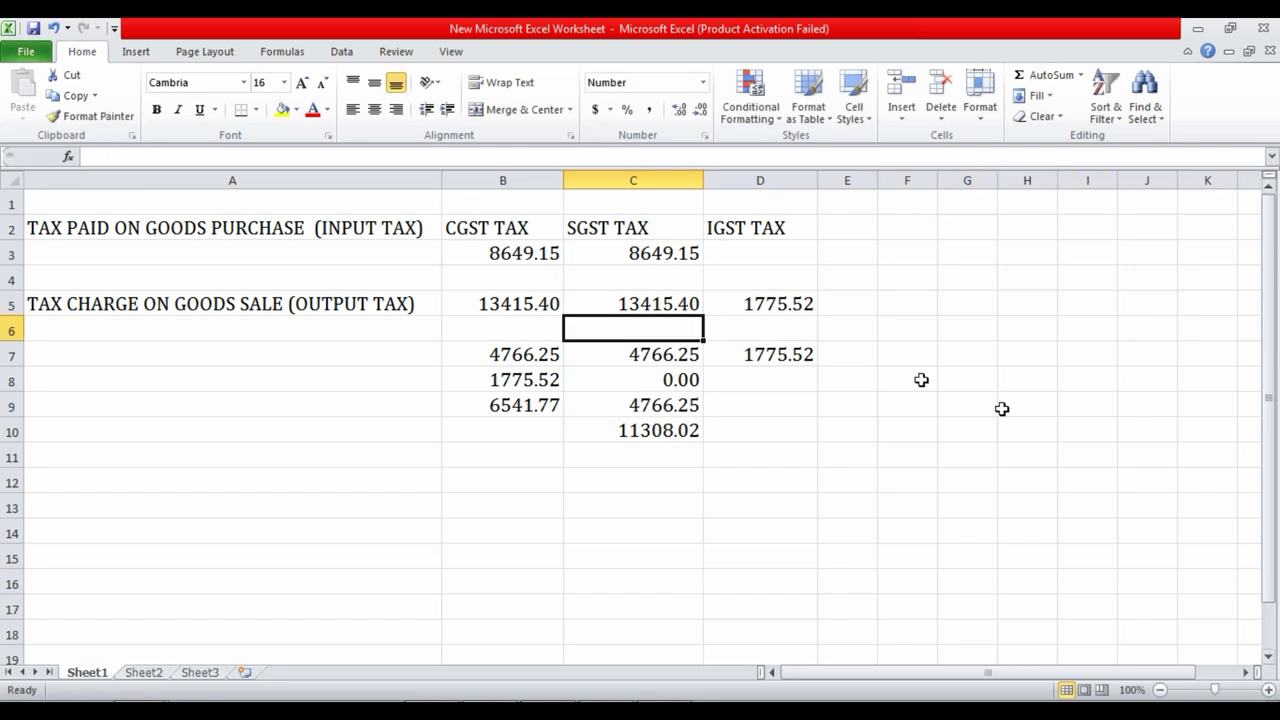
{"action": "left_click", "coordinate": [767, 307]}
{"action": "left_click", "coordinate": [771, 308]}
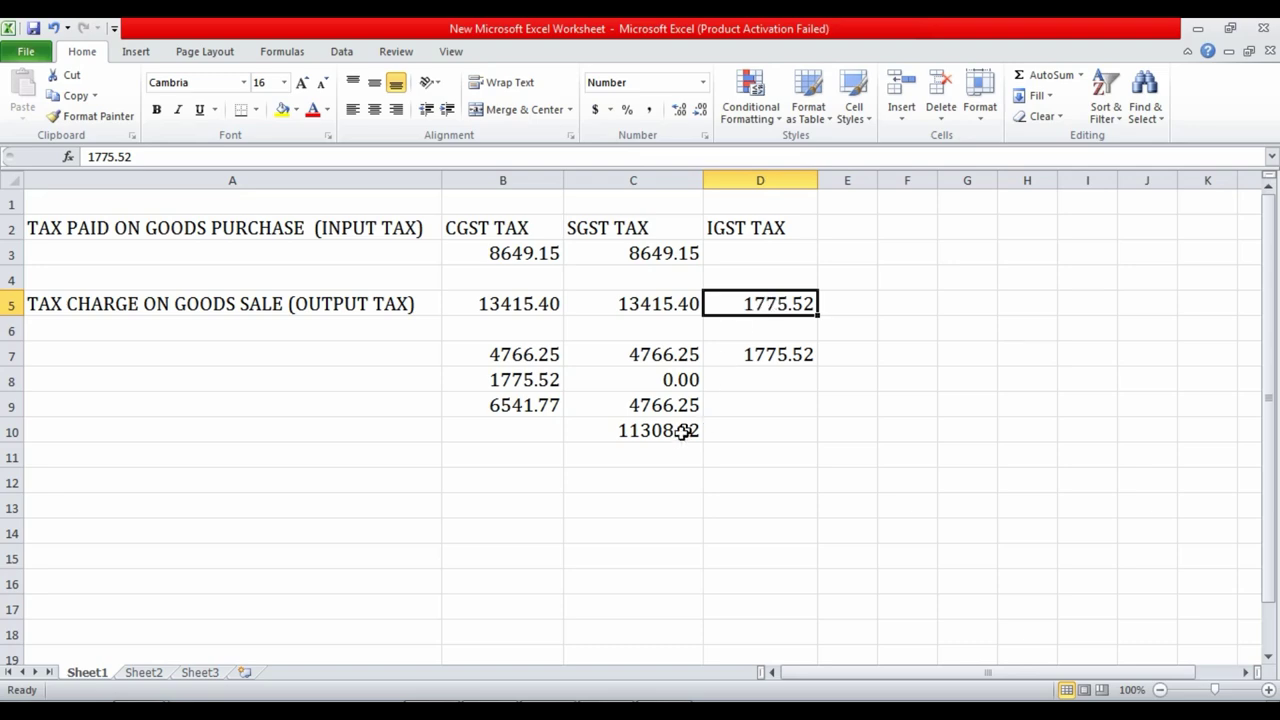
Switch to TallyPrime and go back to the Balance Sheet to examine the Duties & Taxes amount
{"action": "key", "text": "alt+Tab"}
{"action": "key", "text": "Escape"}
{"action": "key", "text": "Escape"}
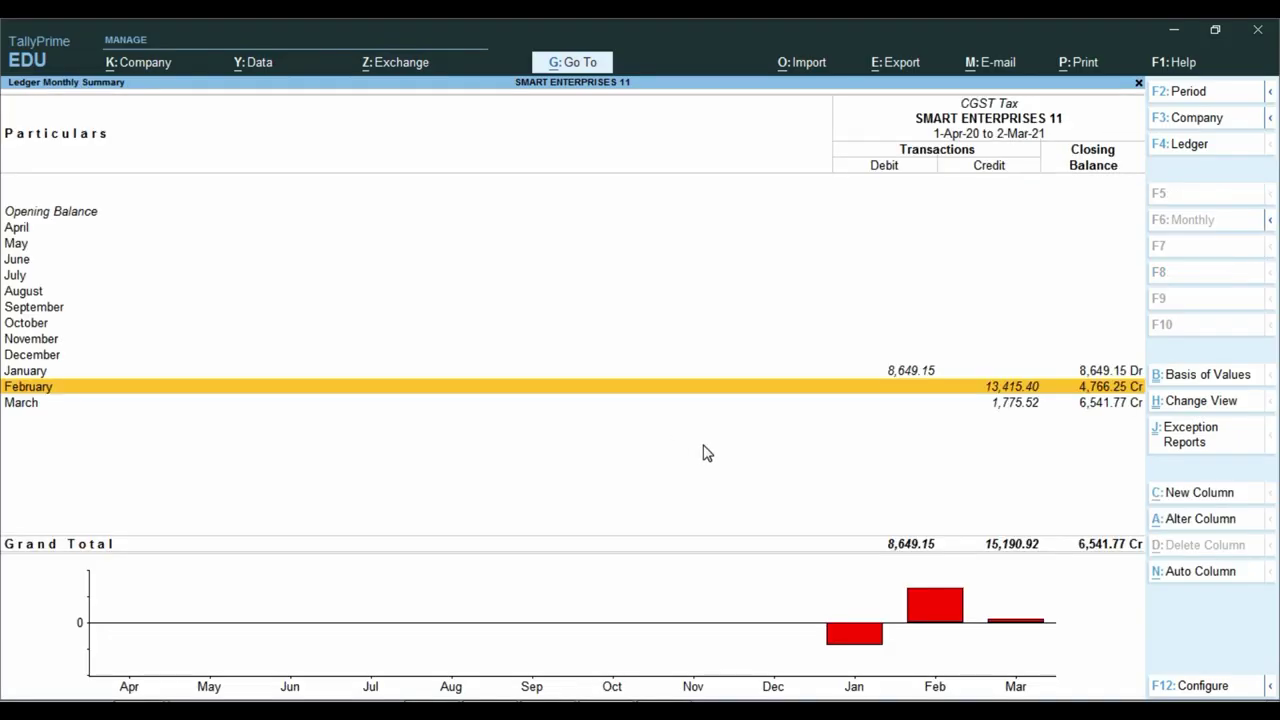
{"action": "key", "text": "Escape"}
{"action": "key", "text": "ctrl"}
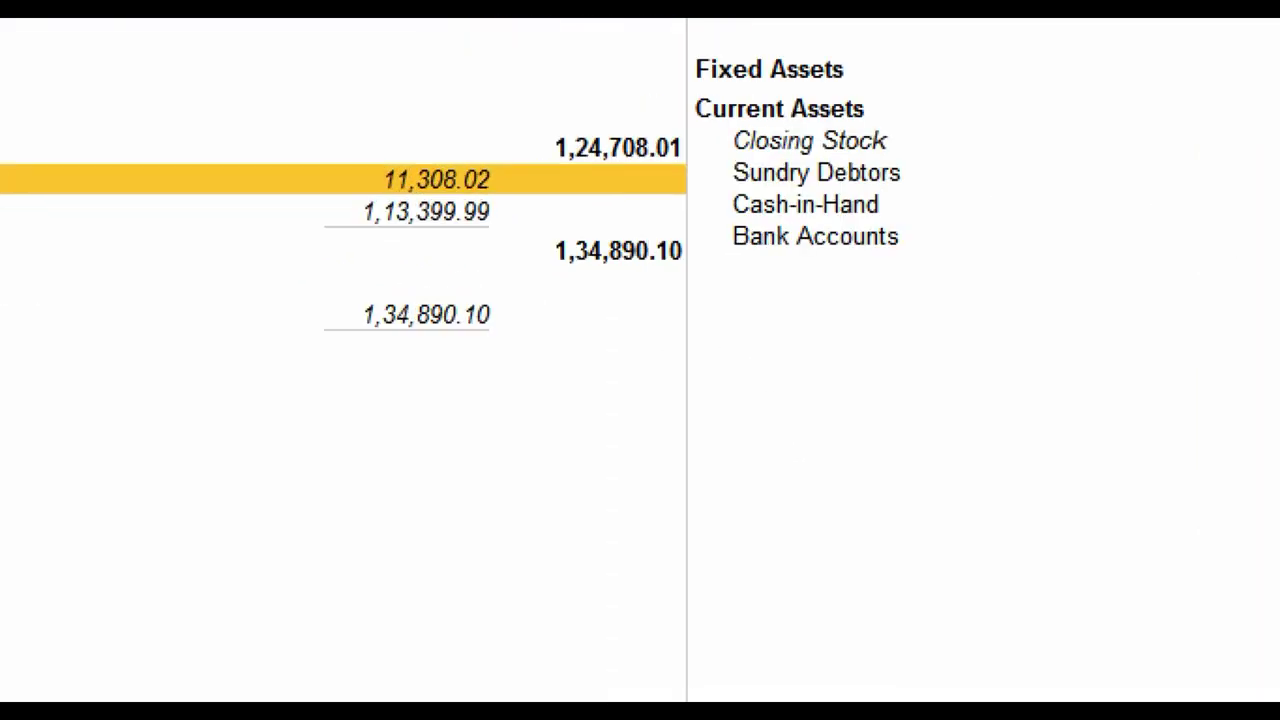
{"action": "left_click", "coordinate": [449, 249]}
Switch to the Excel worksheet and examine the total in C10 against the CGST and SGST balances in B9 and C9
{"action": "key", "text": "alt+Tab"}
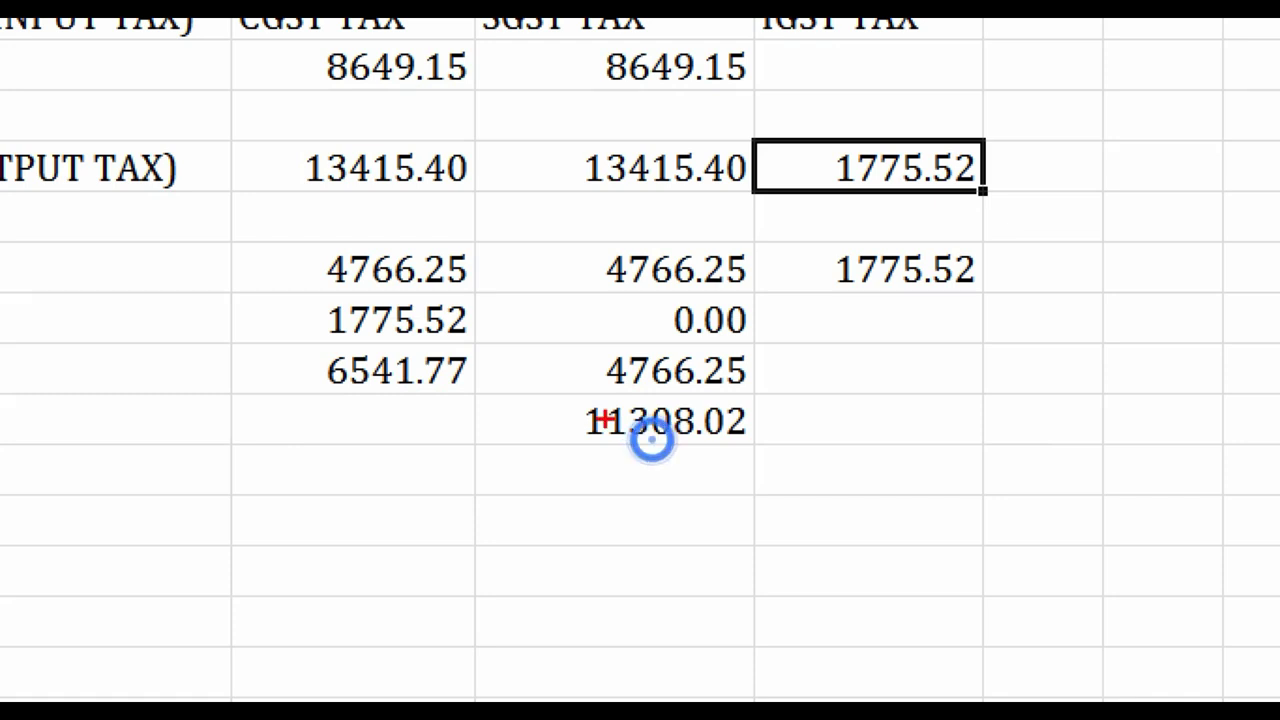
{"action": "mouse_move", "coordinate": [512, 388]}
{"action": "left_mouse_down"}
{"action": "mouse_move", "coordinate": [586, 437]}
{"action": "mouse_move", "coordinate": [794, 452]}
{"action": "left_mouse_up"}
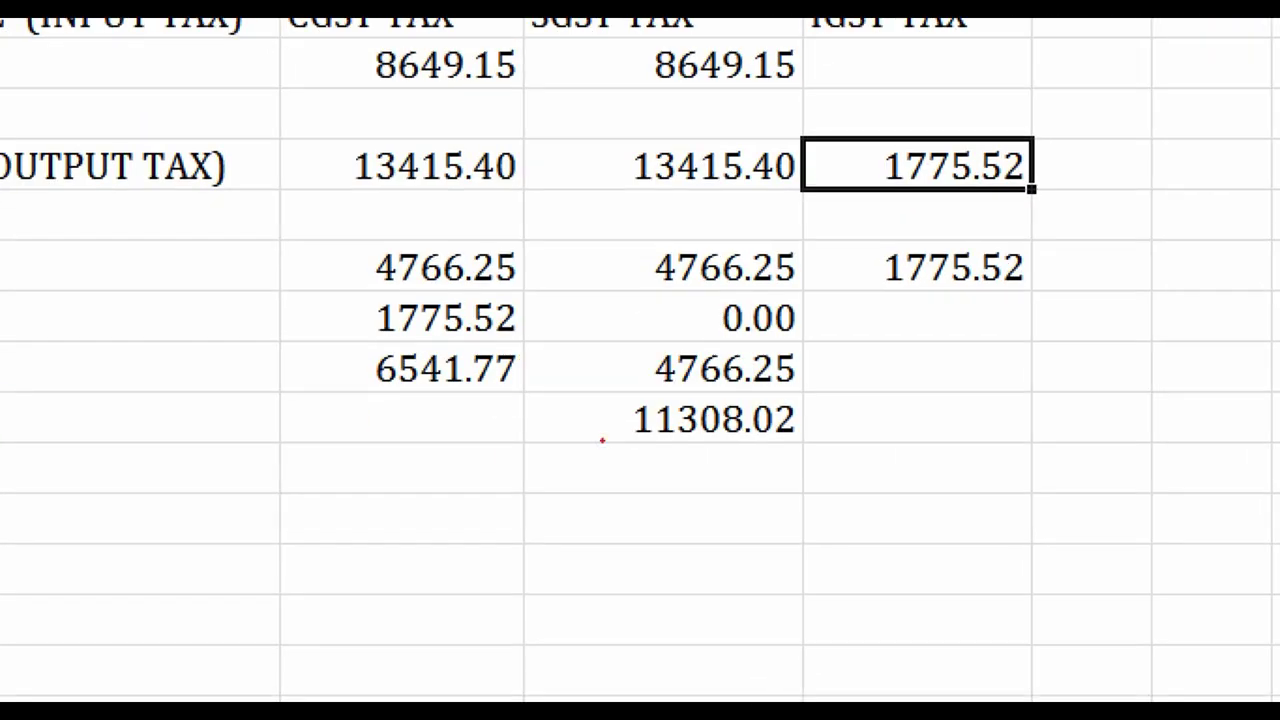
{"action": "left_click", "coordinate": [602, 438]}
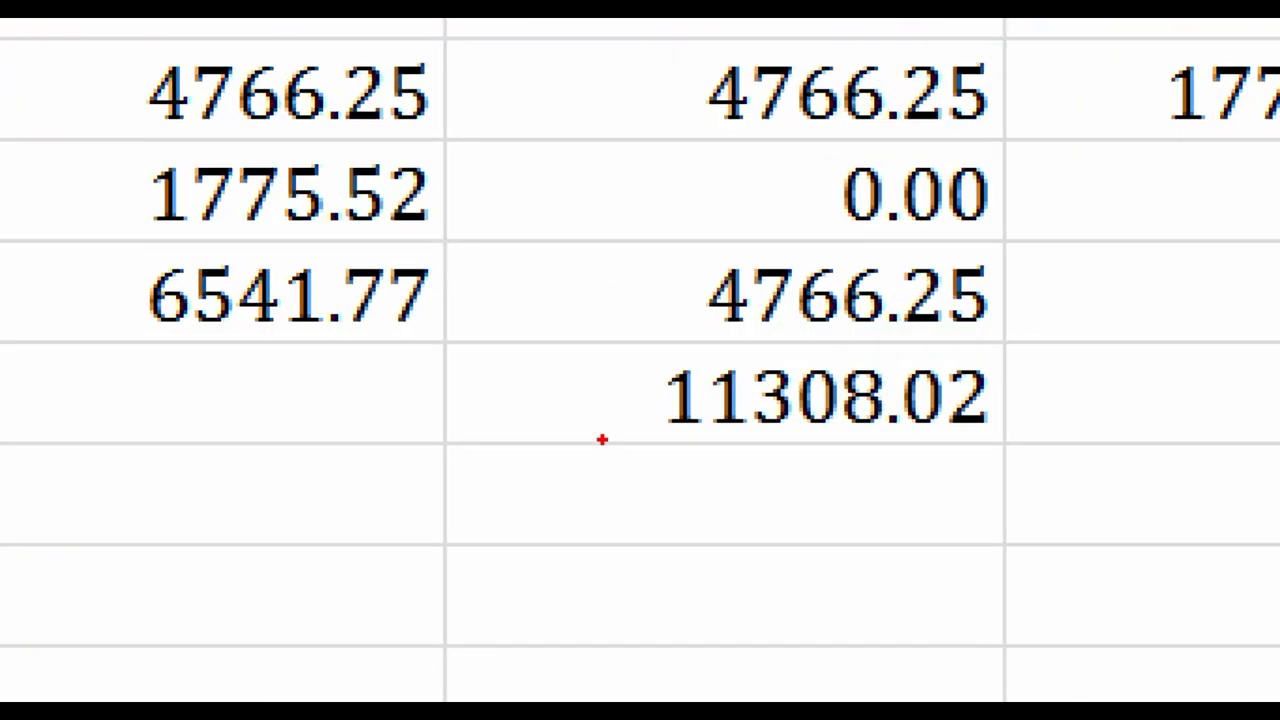
{"action": "left_click", "coordinate": [582, 525]}
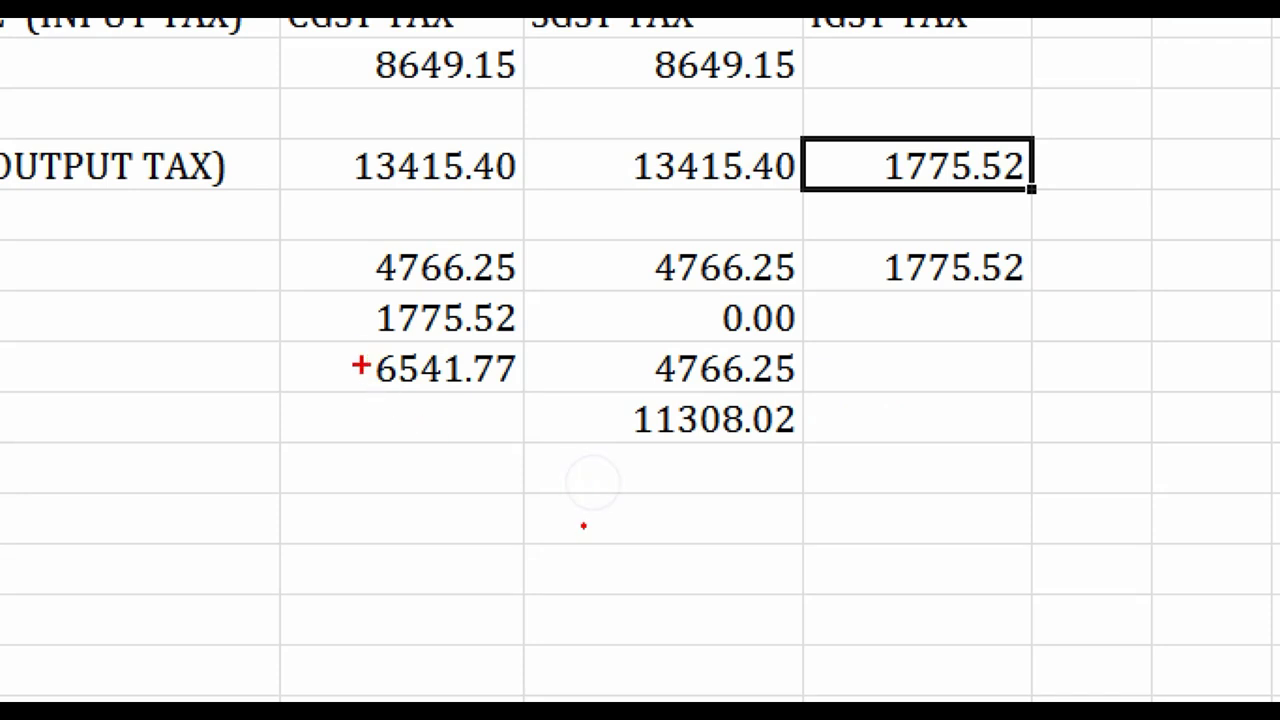
{"action": "left_click_drag", "start_coordinate": [315, 343], "coordinate": [352, 357]}
{"action": "left_click", "coordinate": [459, 391]}
{"action": "left_click_drag", "start_coordinate": [459, 391], "coordinate": [521, 392]}
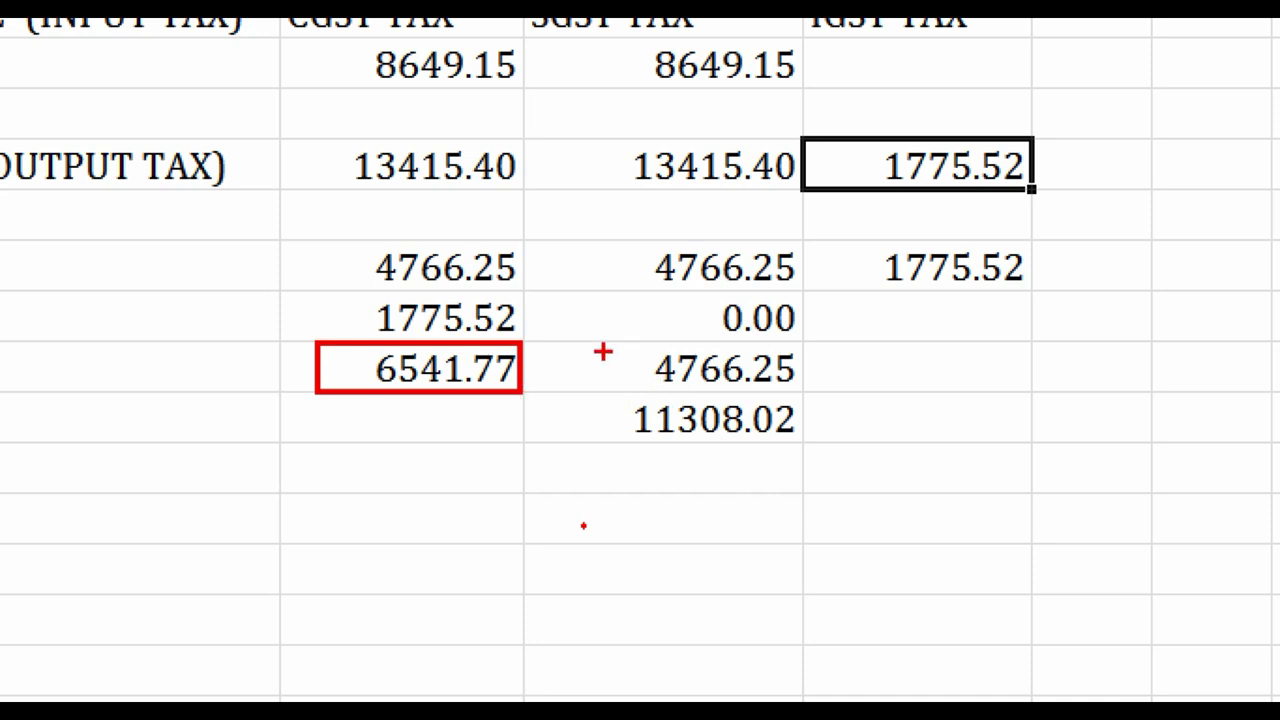
{"action": "mouse_move", "coordinate": [562, 343]}
{"action": "left_mouse_down"}
{"action": "mouse_move", "coordinate": [726, 362]}
{"action": "mouse_move", "coordinate": [810, 390]}
{"action": "left_mouse_up"}
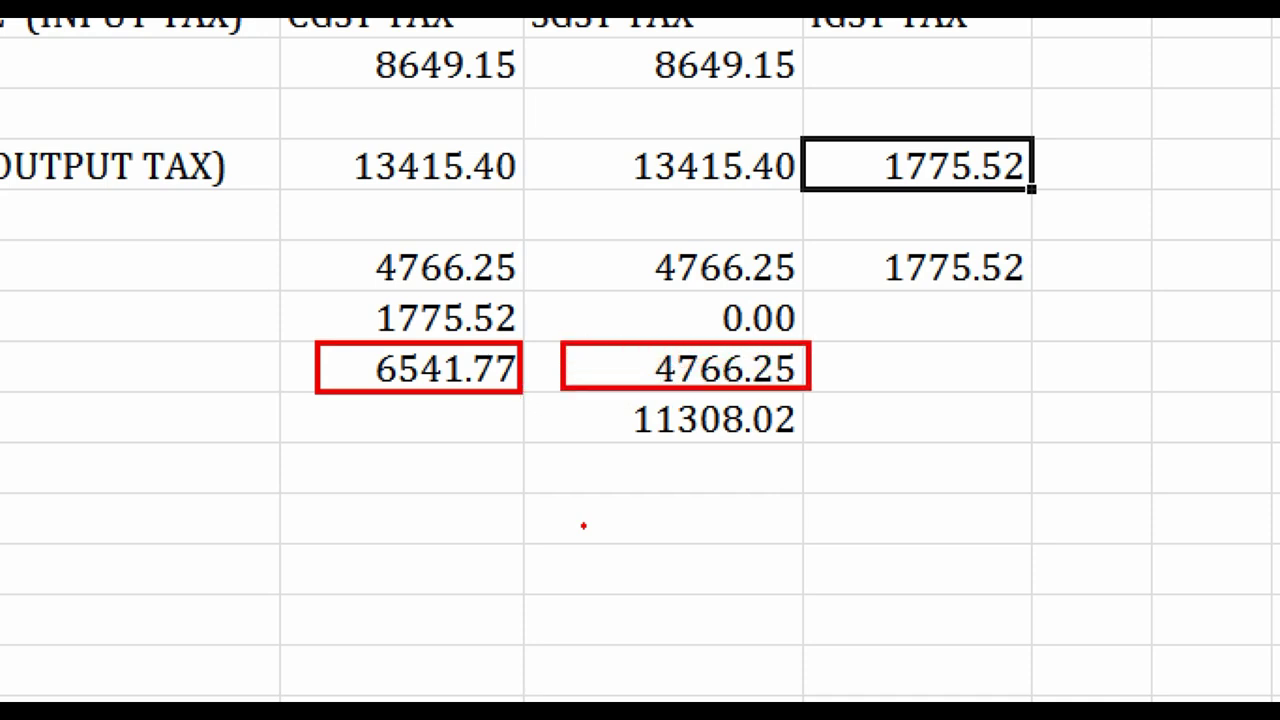